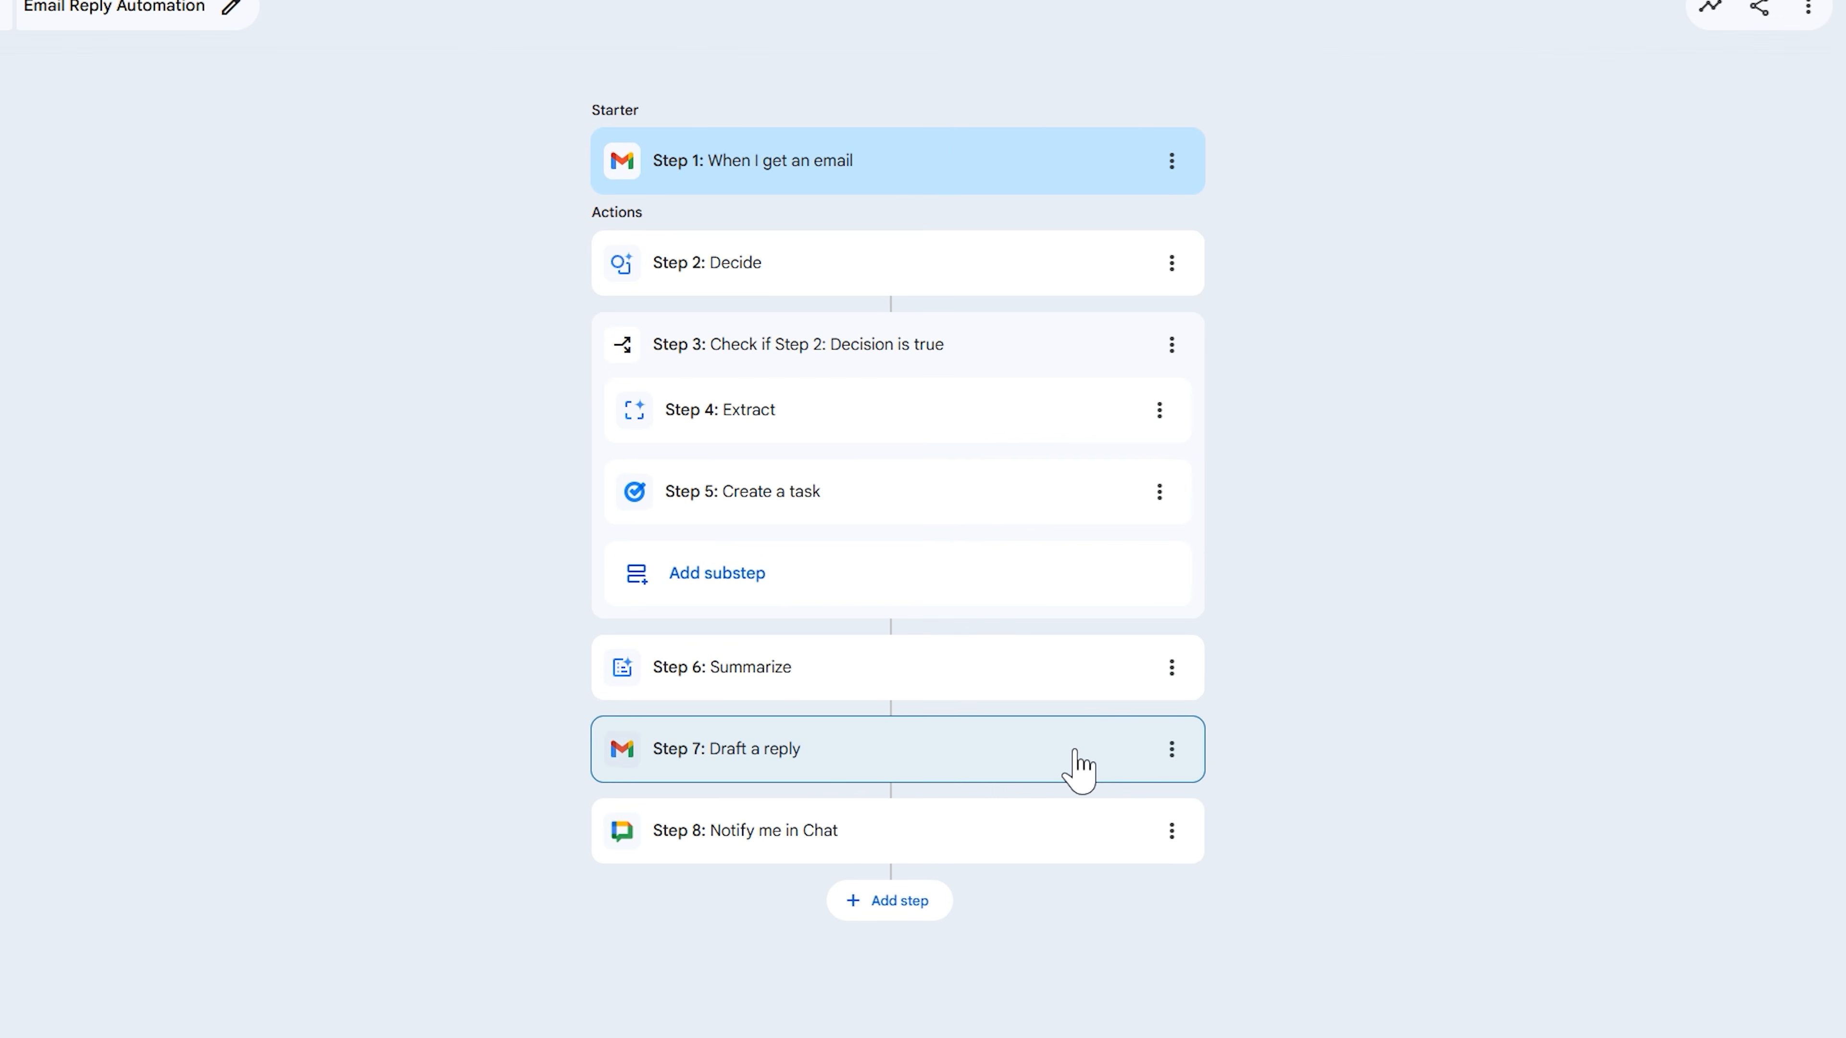
pyautogui.click(1080, 770)
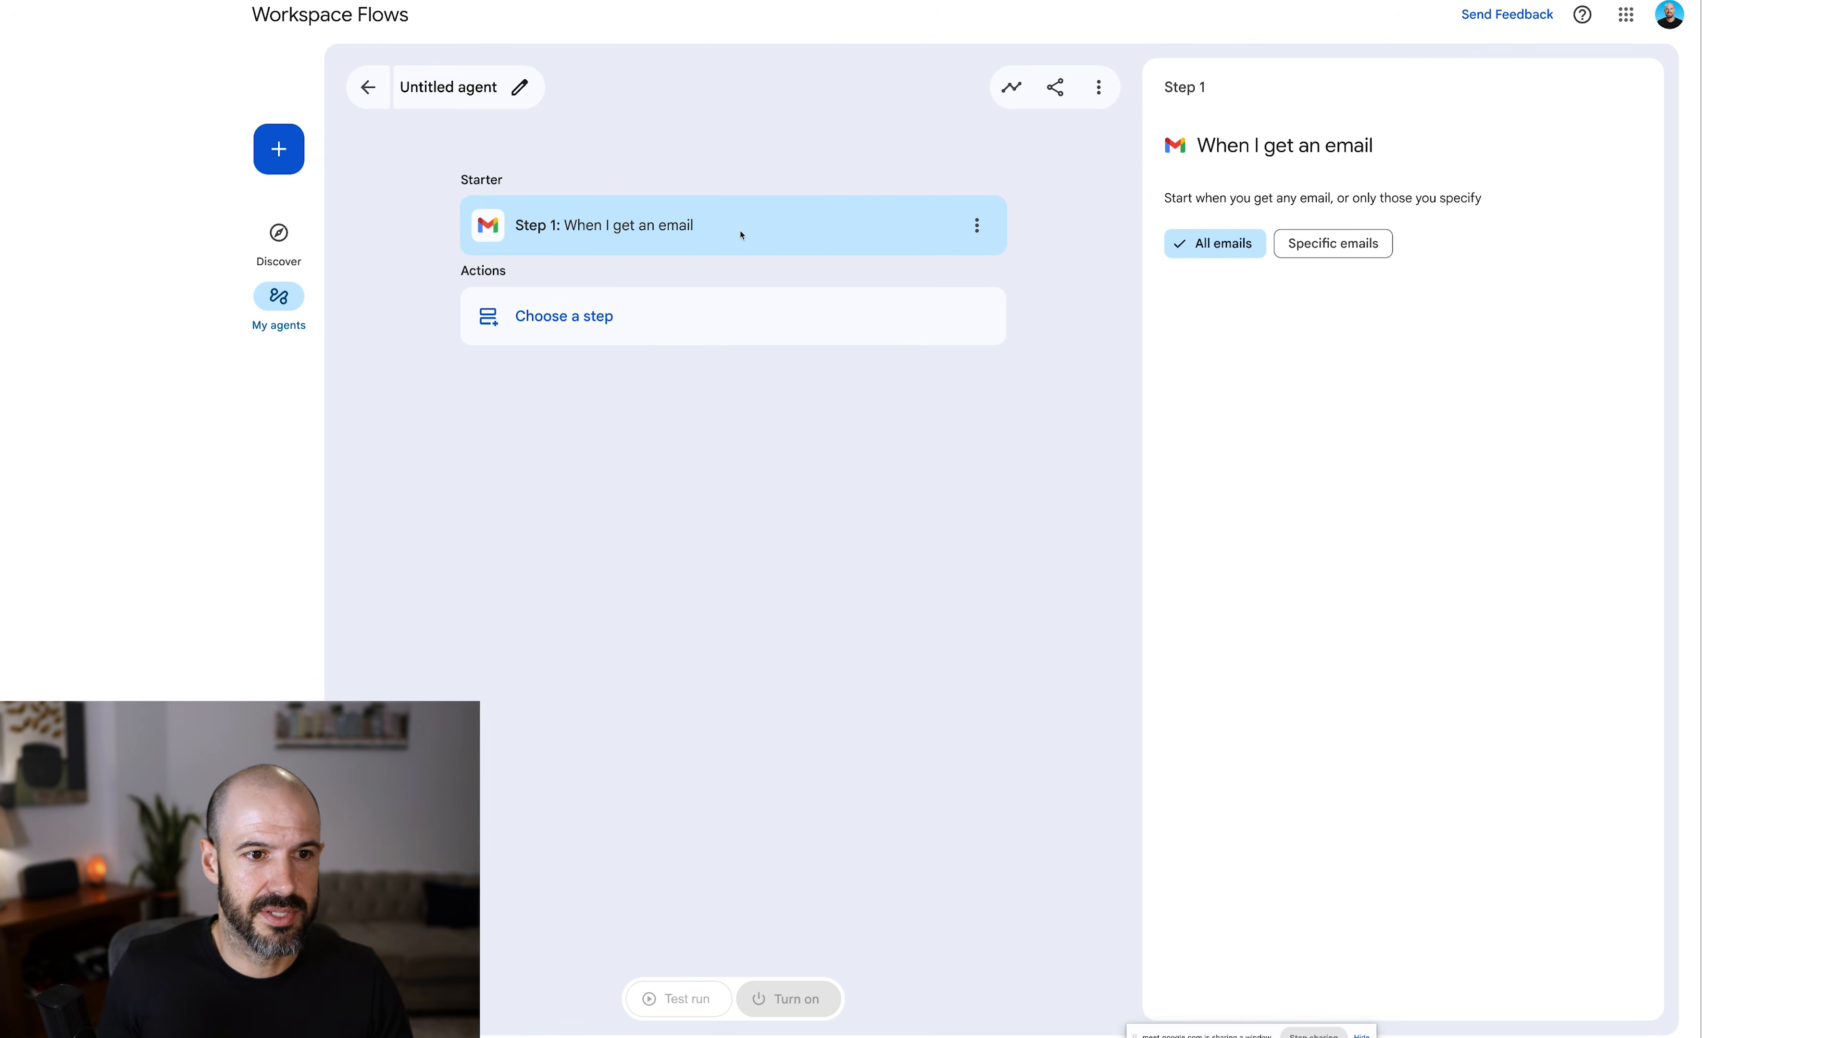
# Add a Check if step requiring that the Step 1 sender email address contains vaultaccounting.com.au, and start a substep inside it.
pyautogui.click(769, 314)
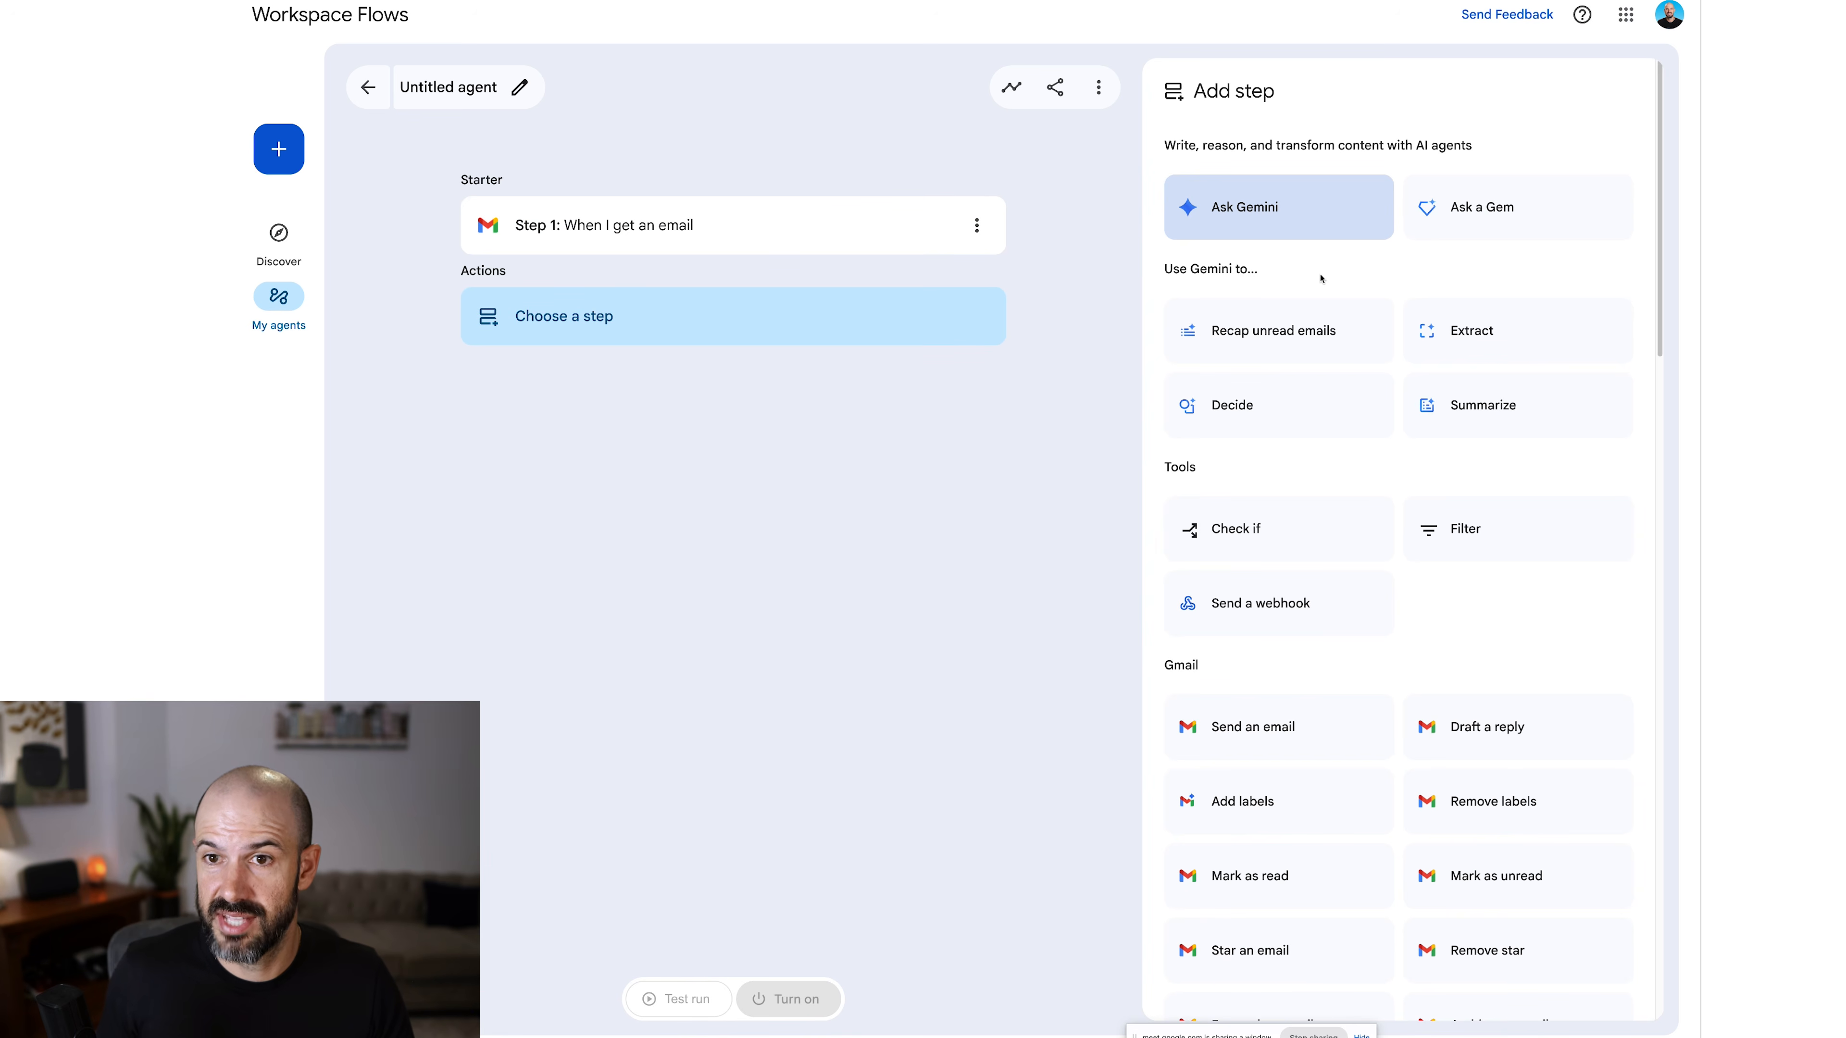
pyautogui.click(1288, 530)
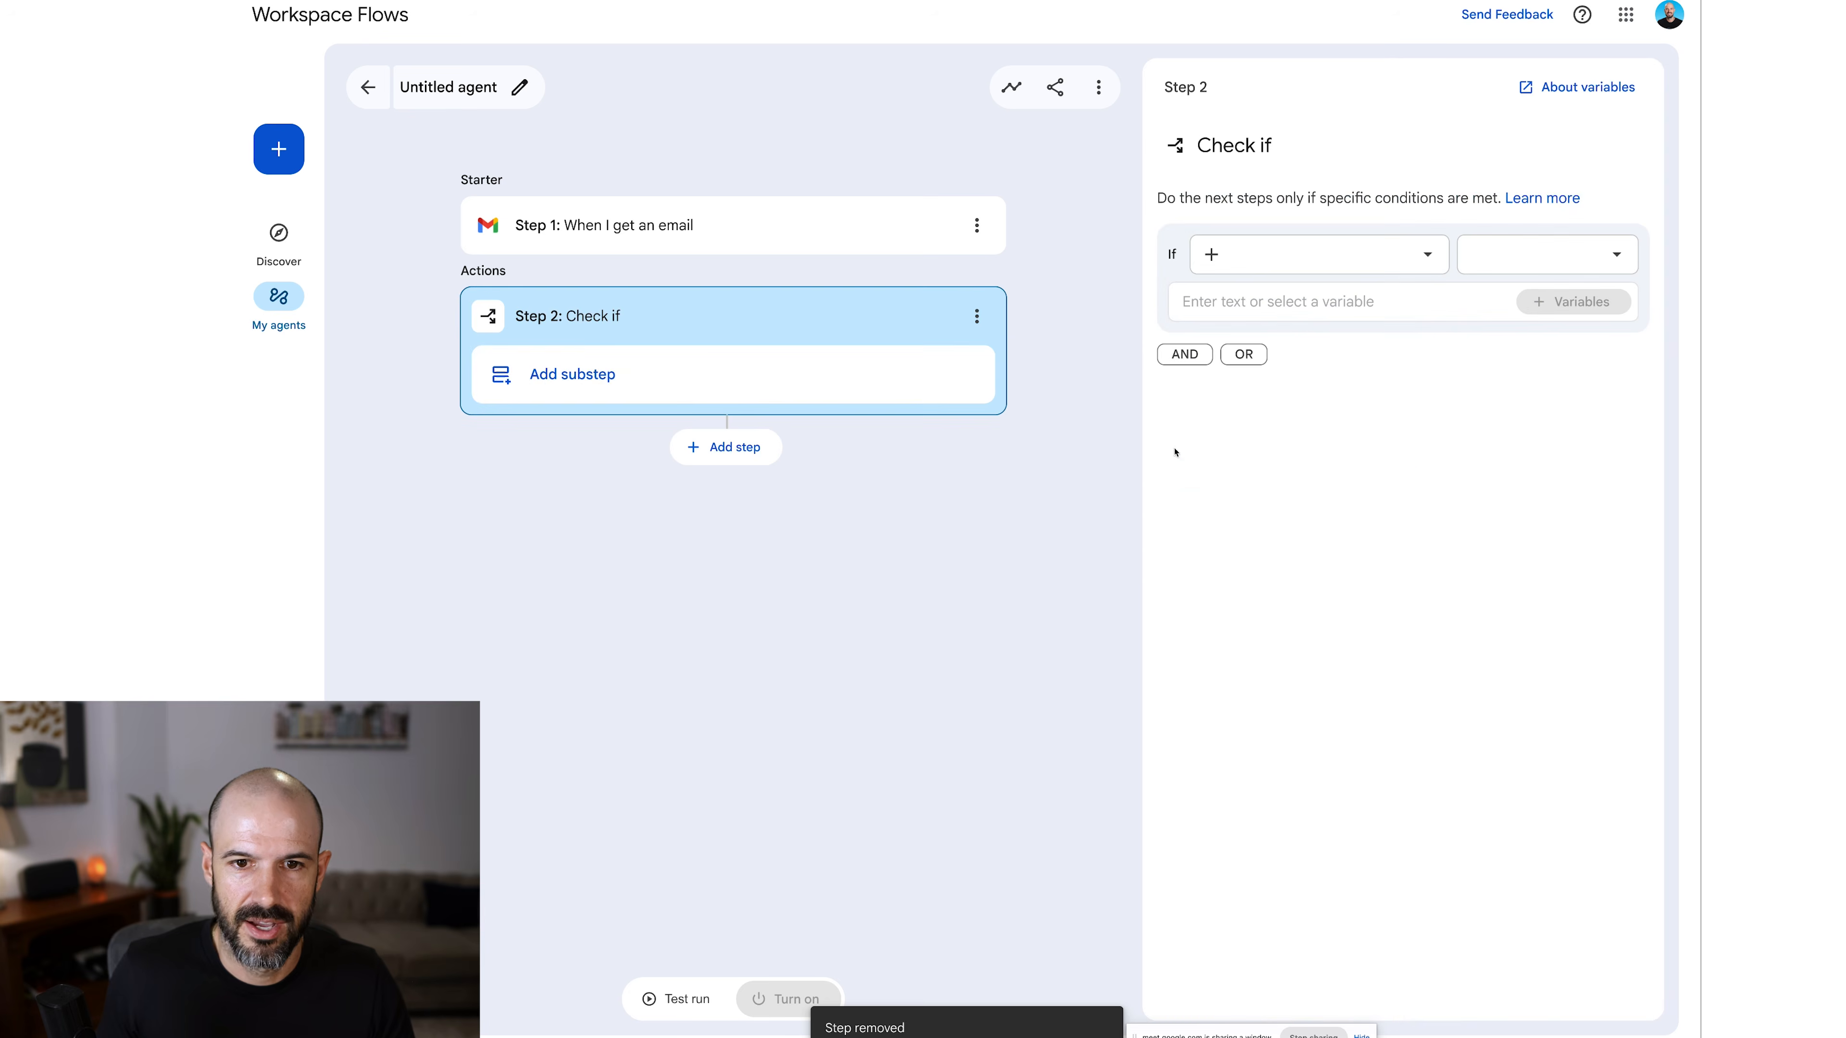
pyautogui.click(1297, 258)
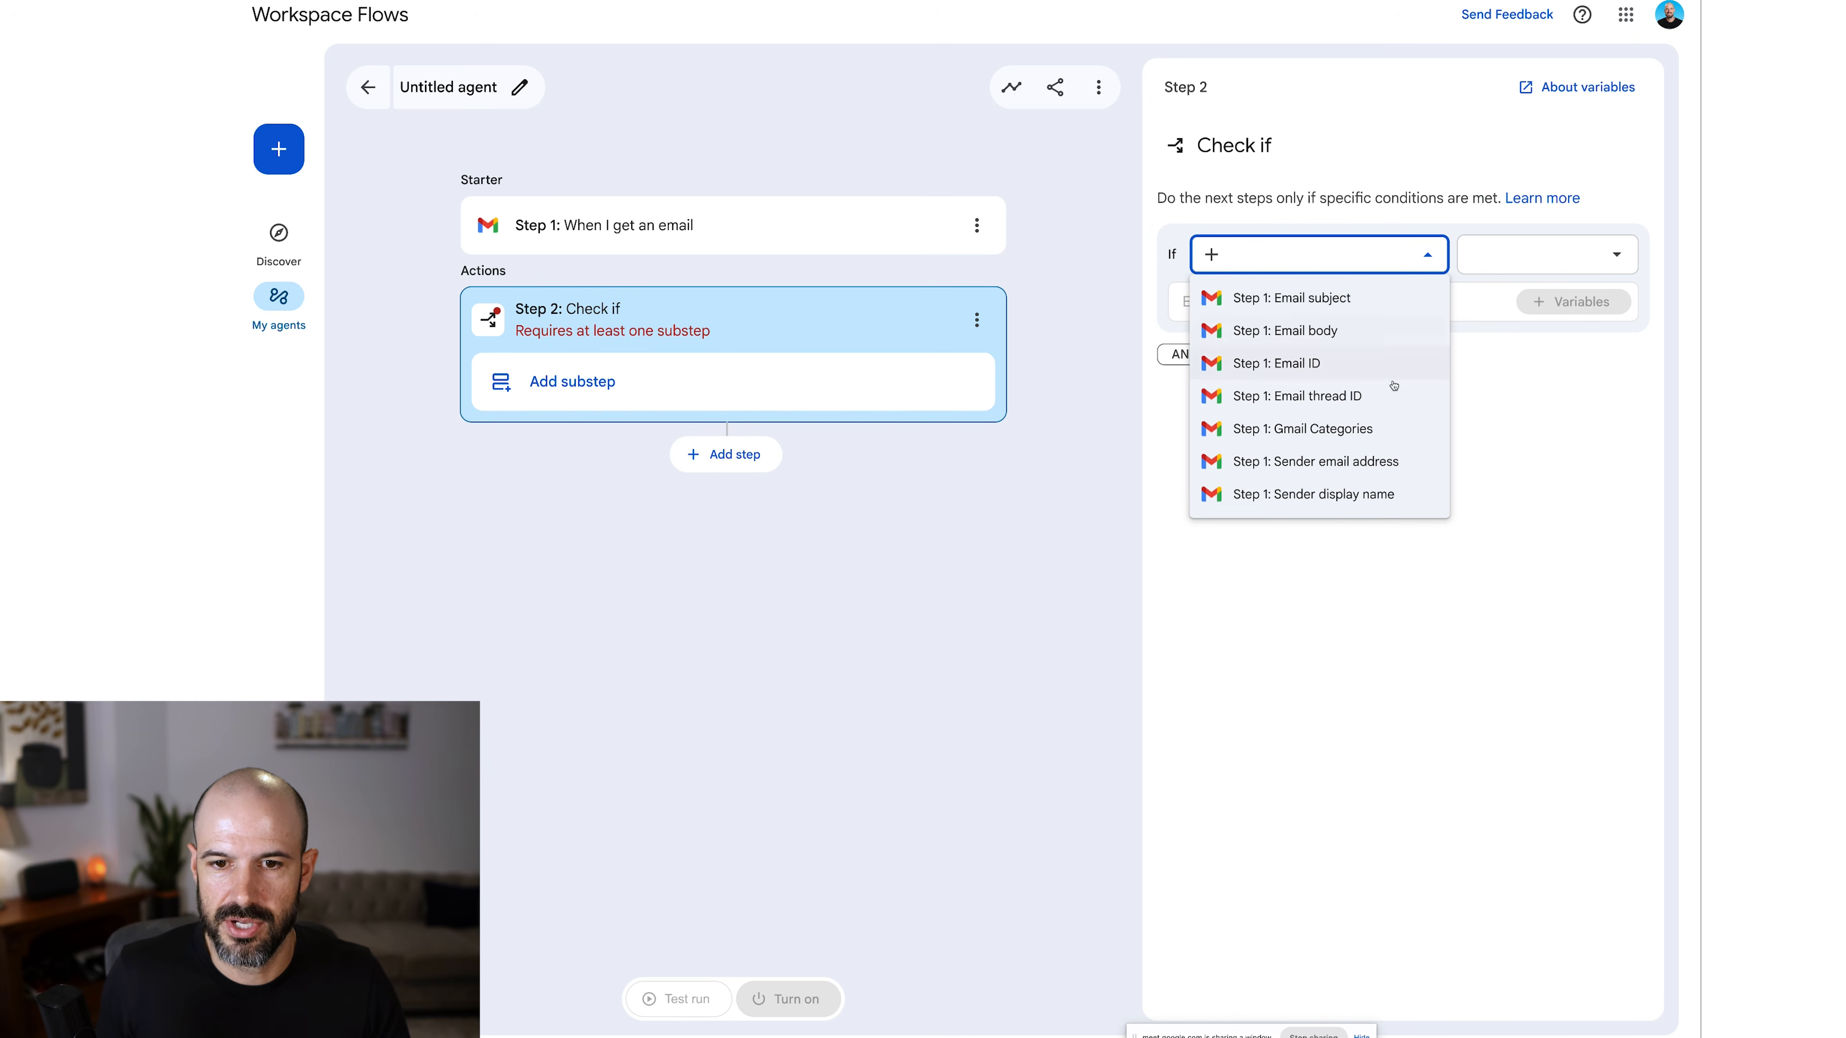
pyautogui.click(1390, 470)
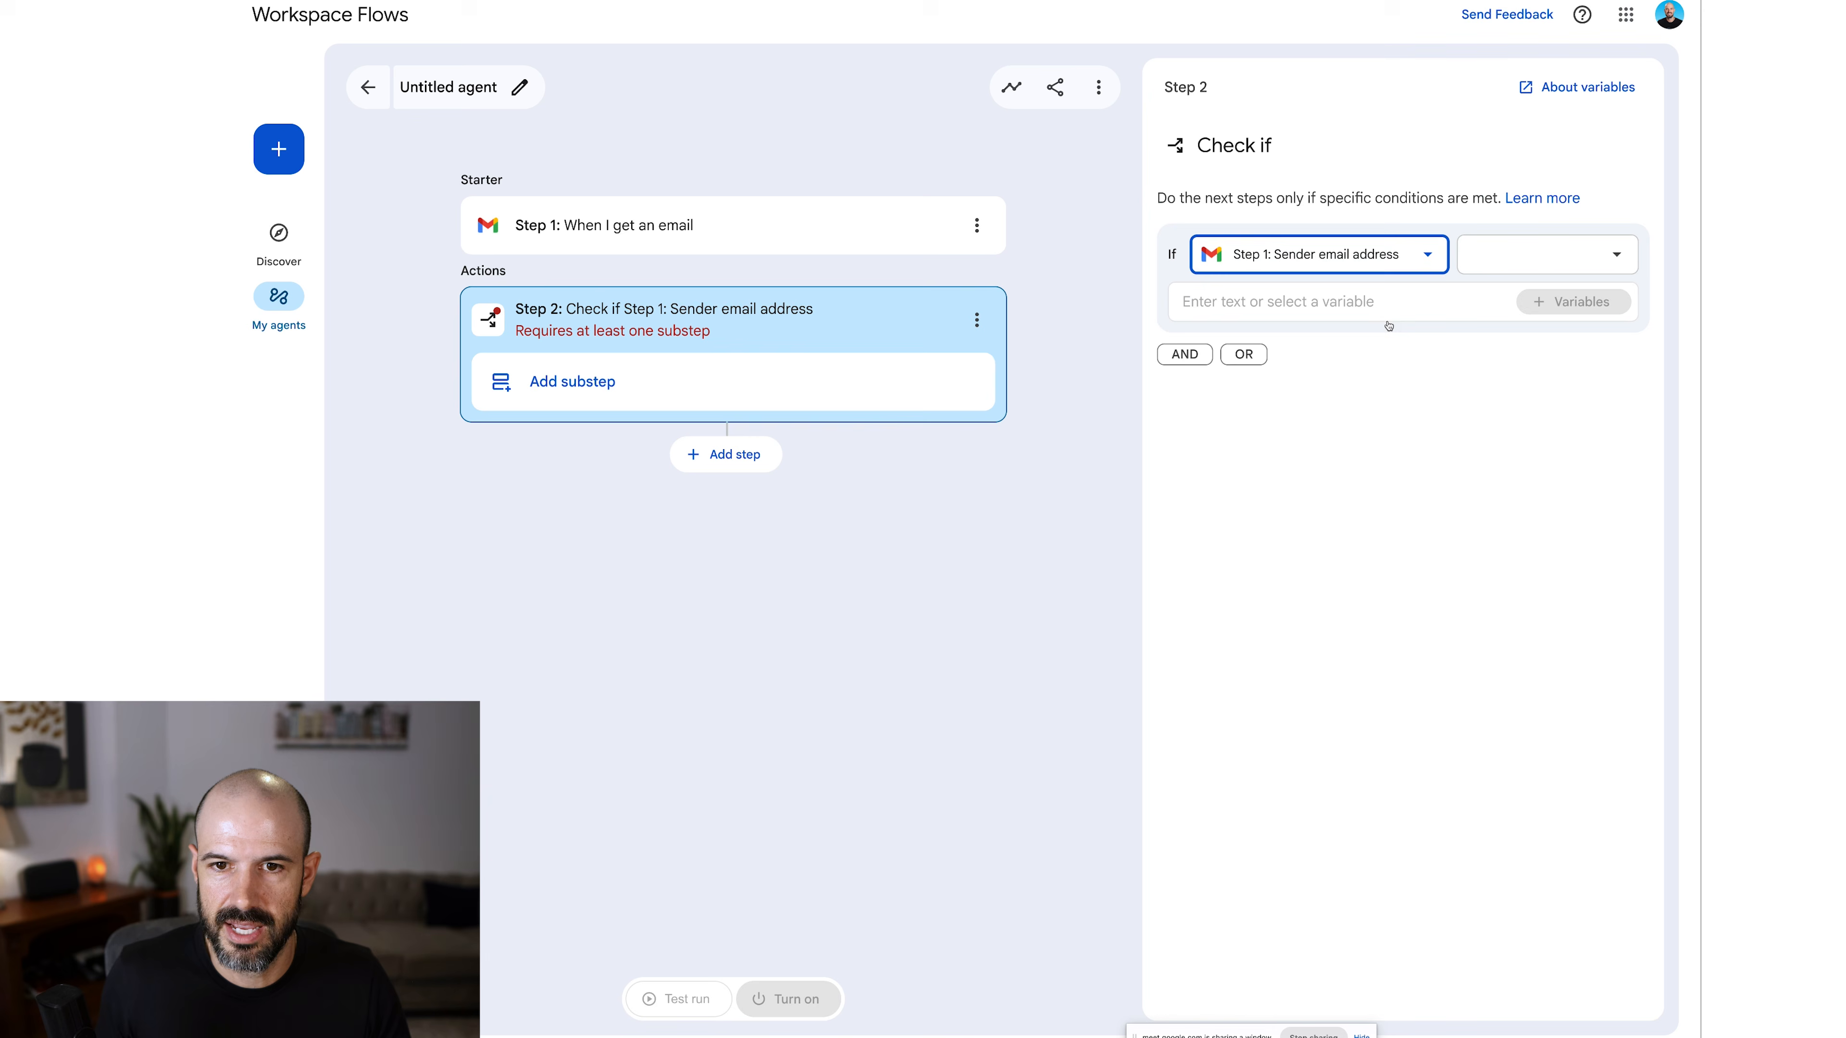
pyautogui.click(1495, 252)
pyautogui.click(1523, 477)
pyautogui.click(1282, 298)
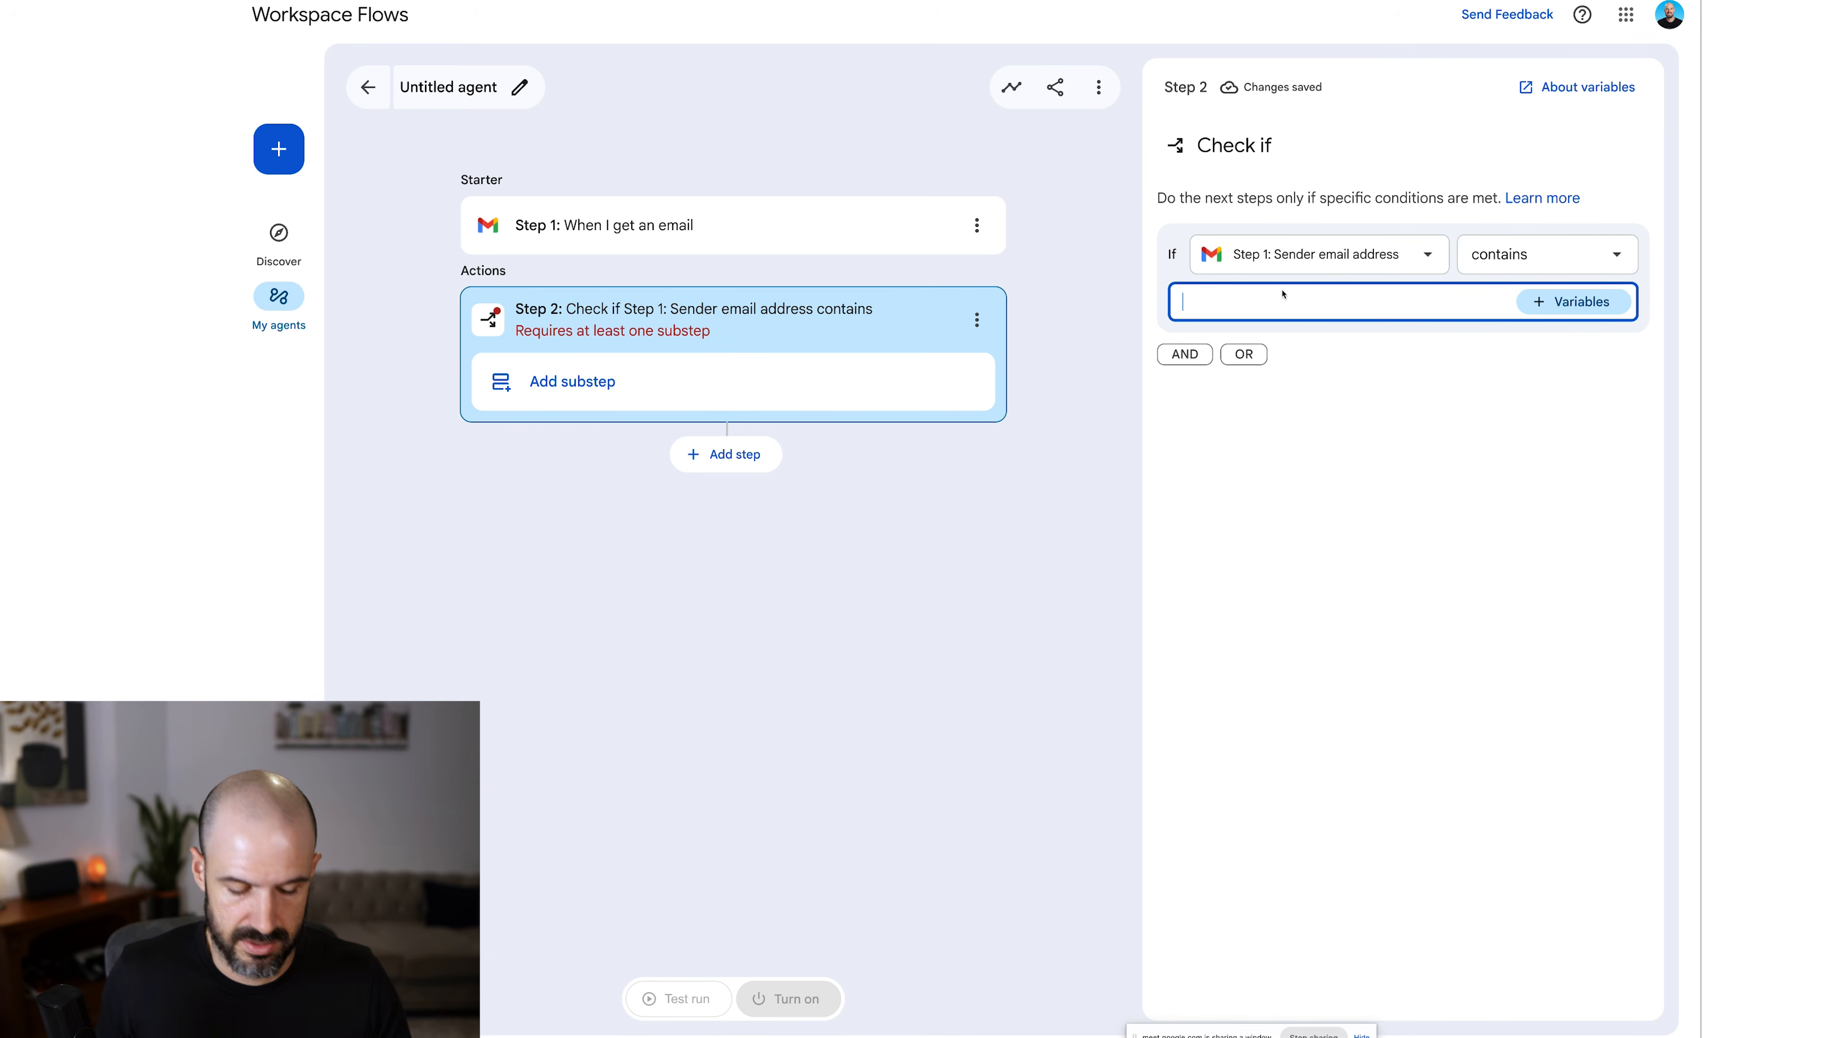
pyautogui.write('vaultaccounting.com.au')
pyautogui.click(1393, 339)
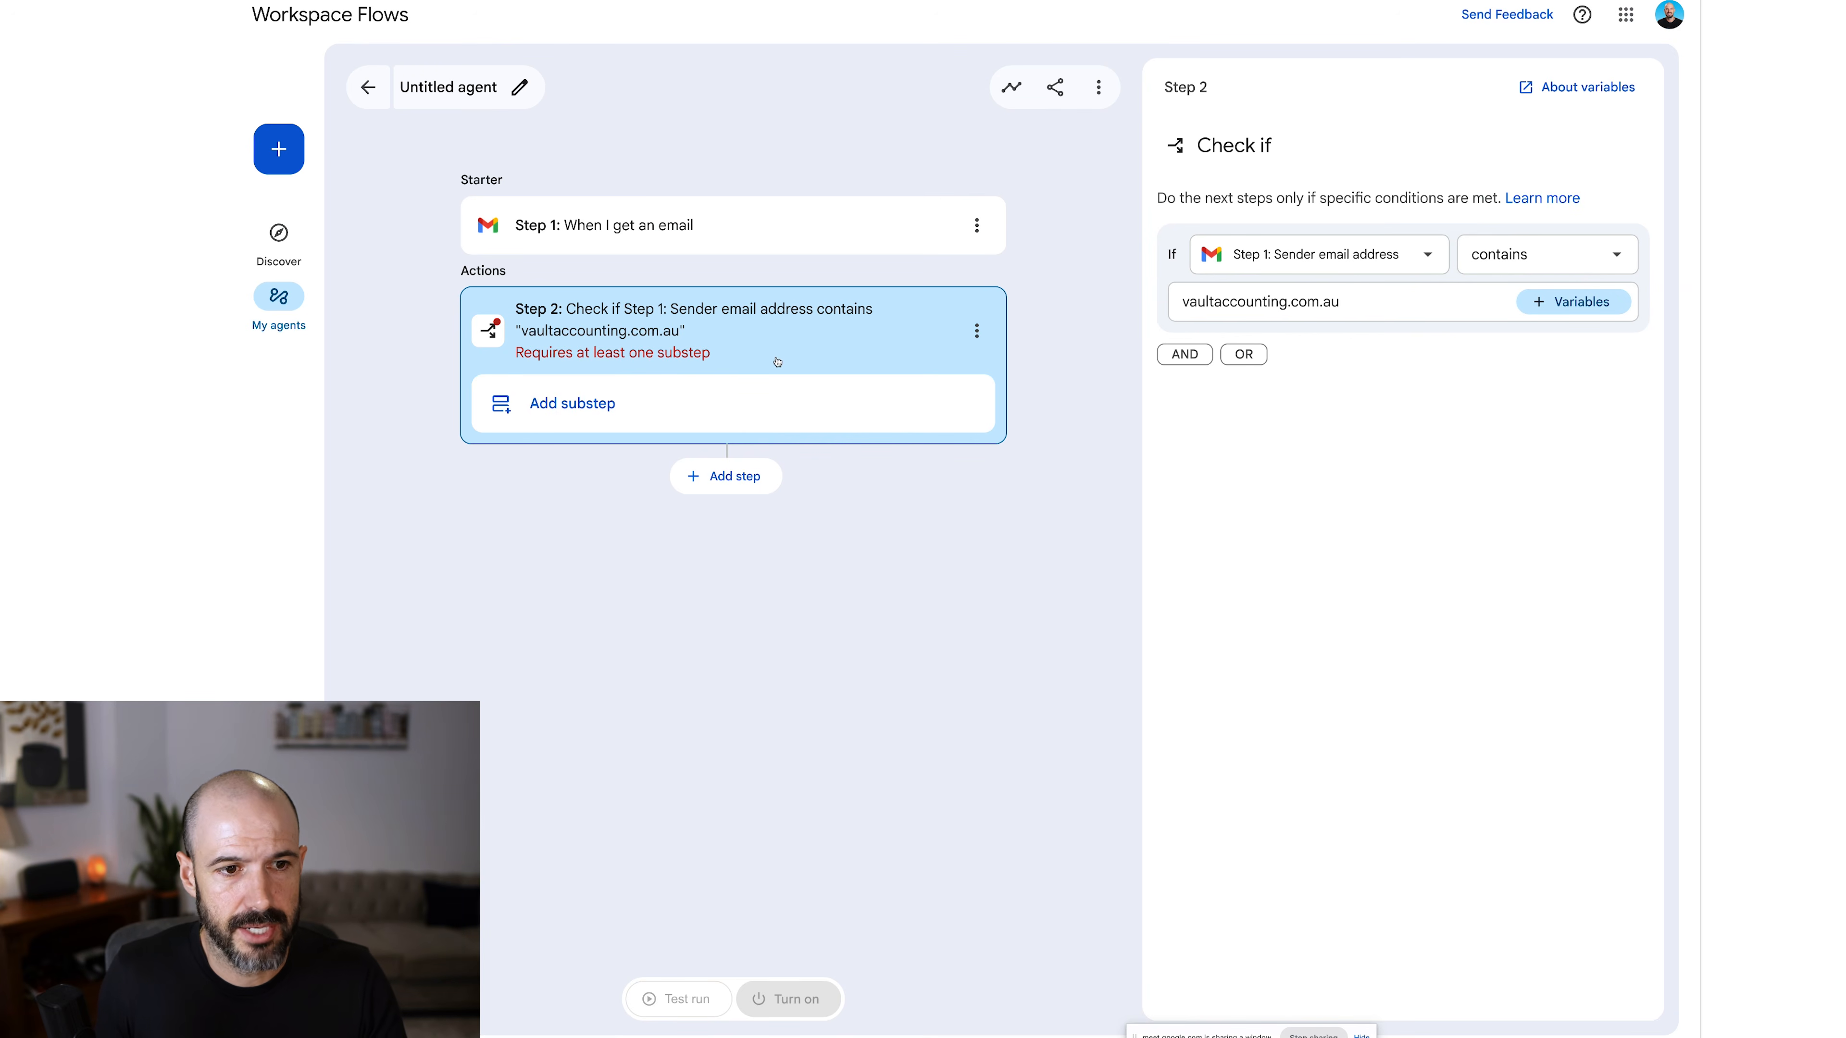
pyautogui.click(595, 405)
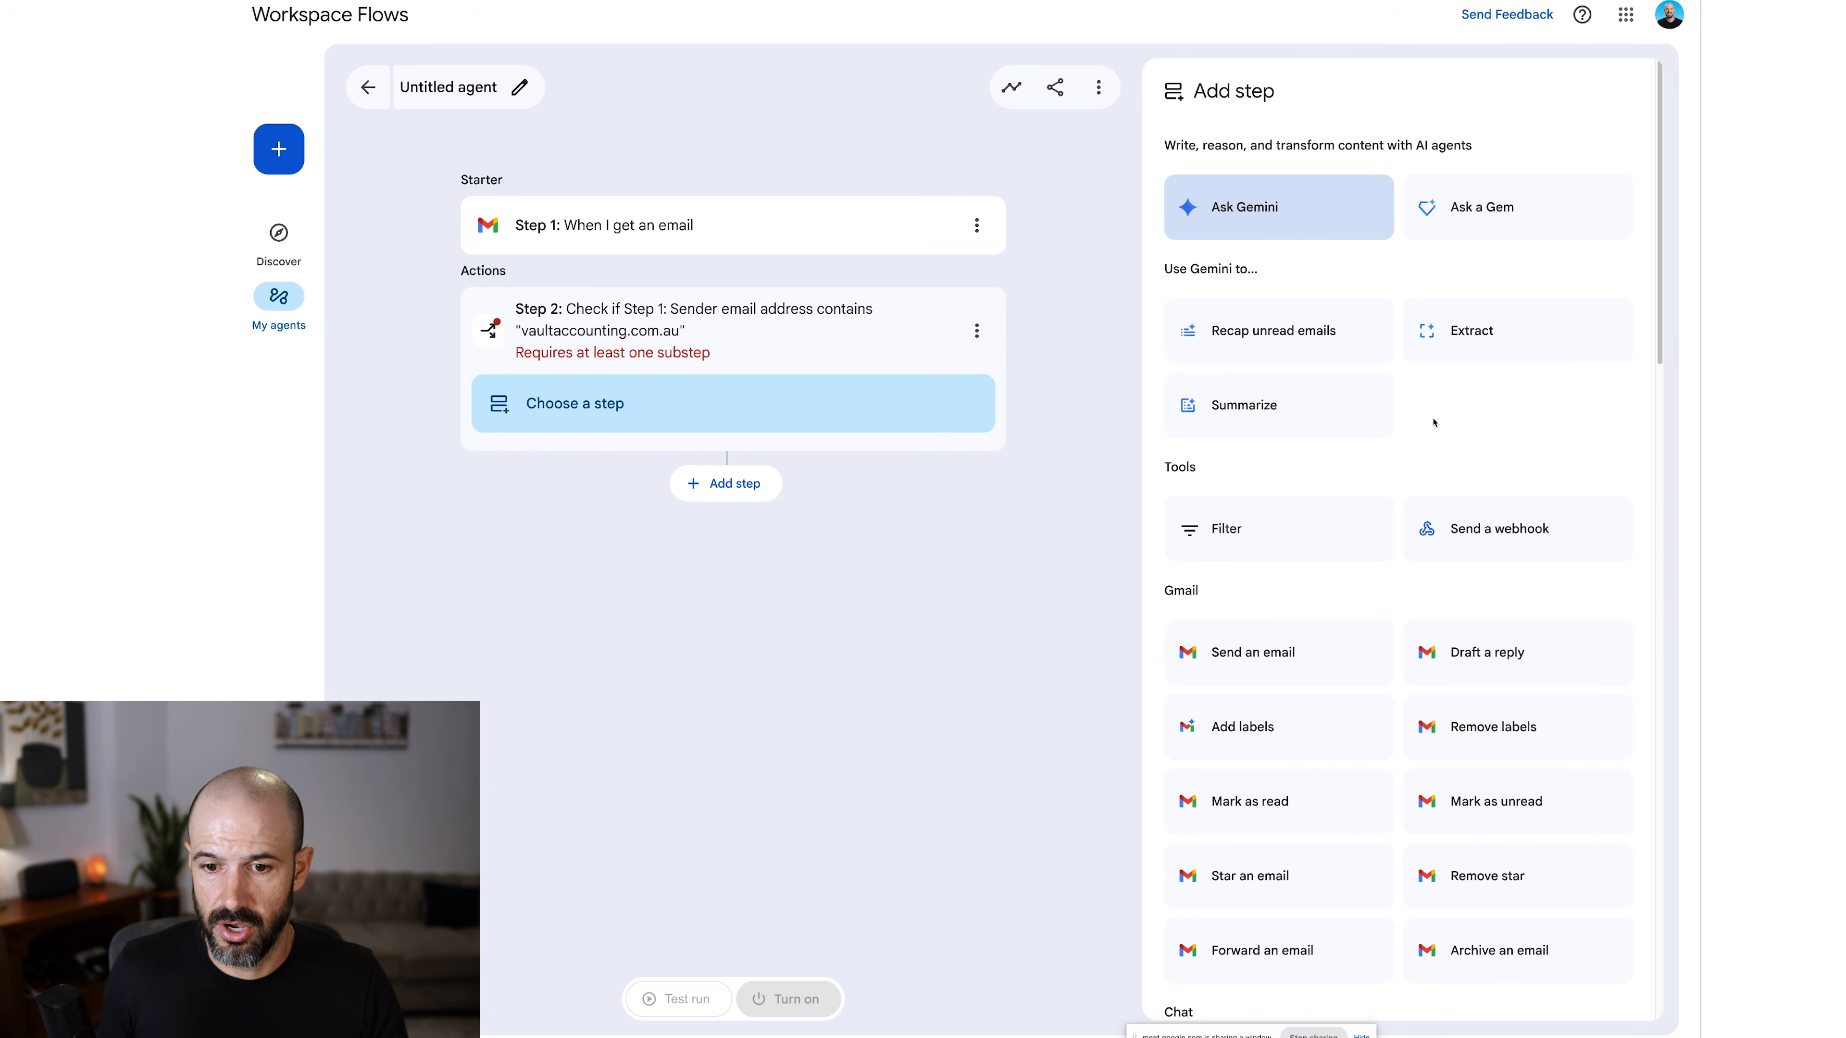
# Make the substep a Draft a reply action with the message "Hey, can you please not send these to me?".
pyautogui.scroll(-5, 1448, 419)
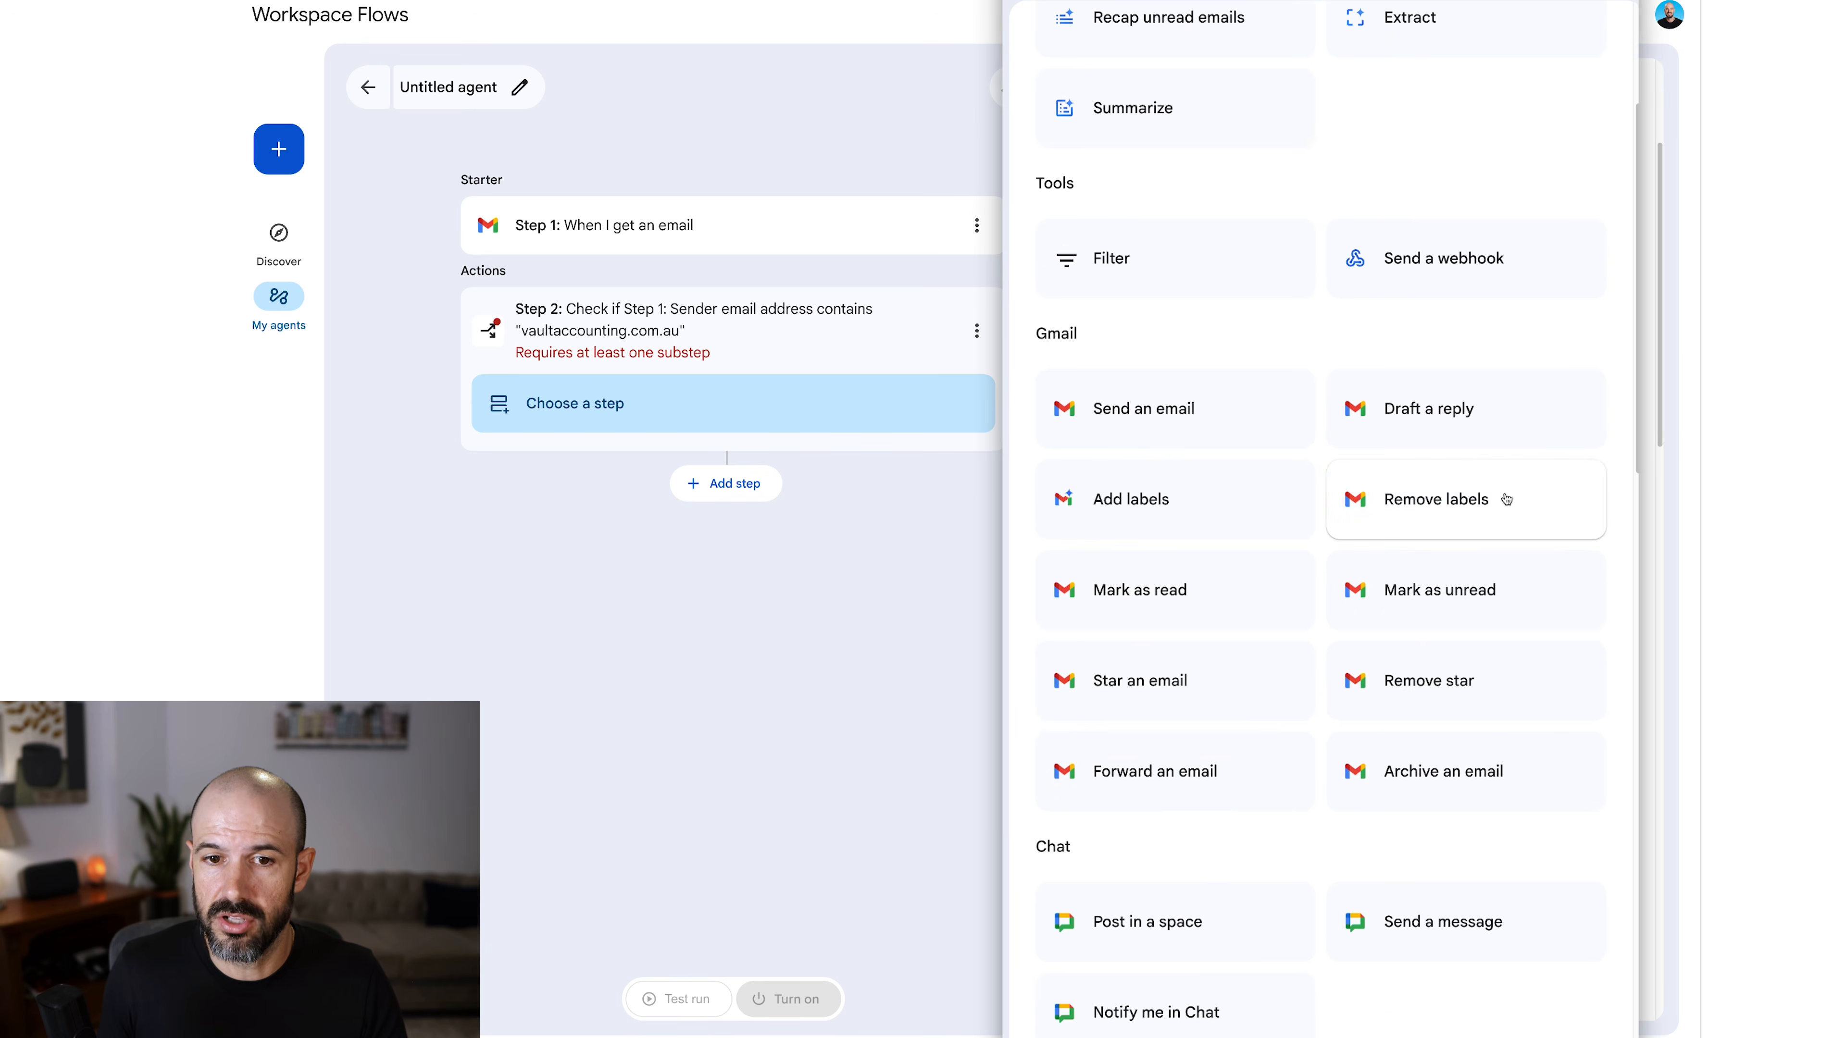
pyautogui.click(1388, 437)
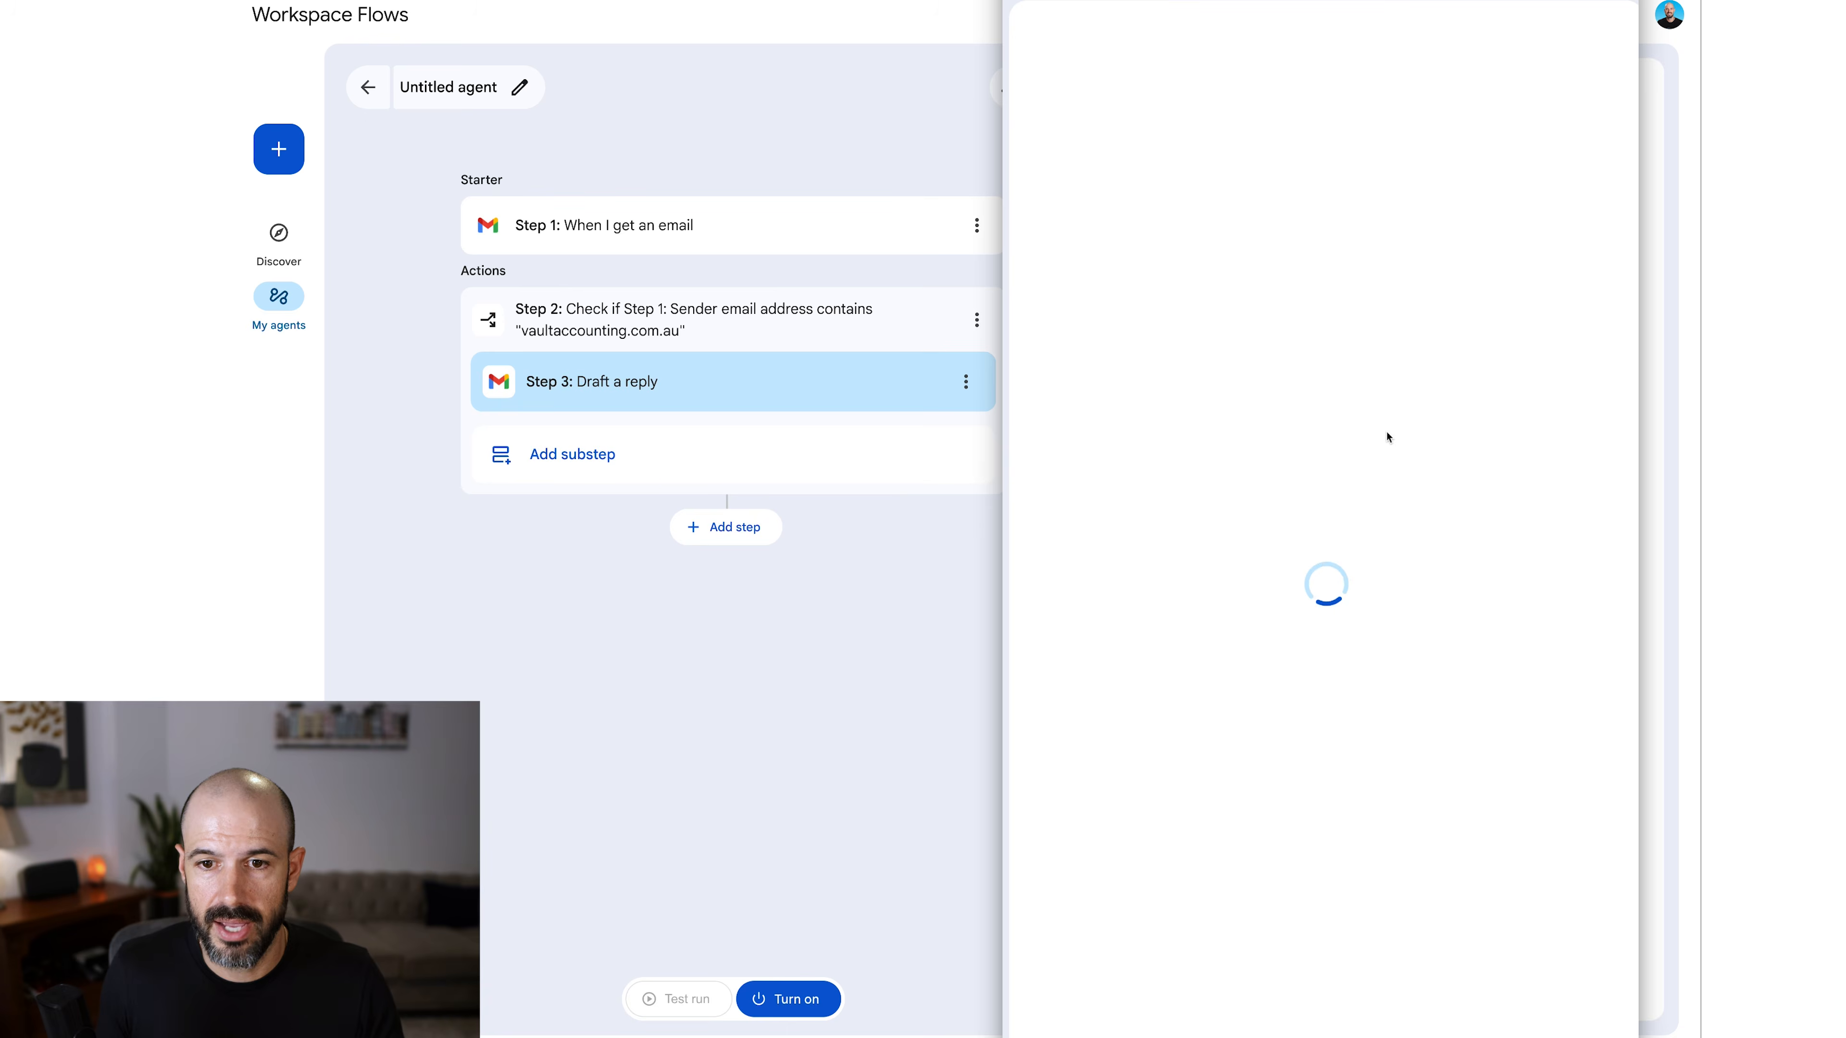
pyautogui.click(1193, 314)
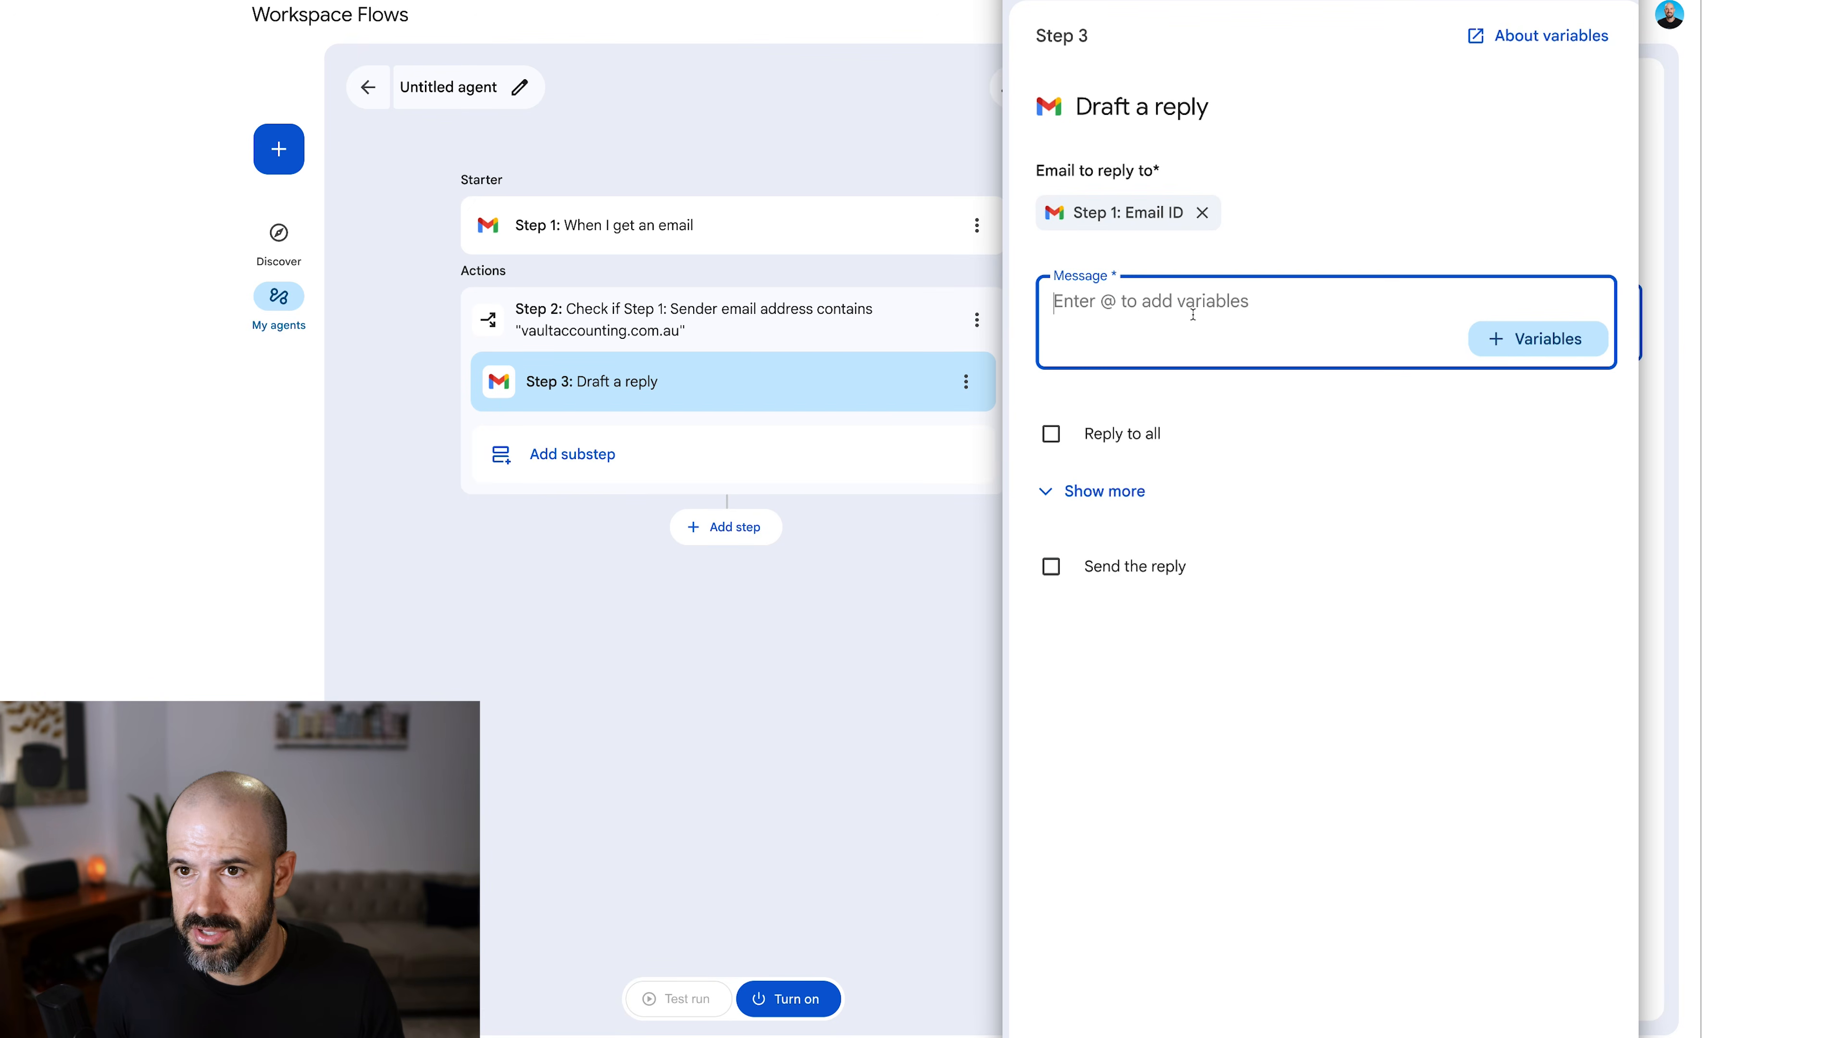
pyautogui.write('Hey, can you please not send these to me?')
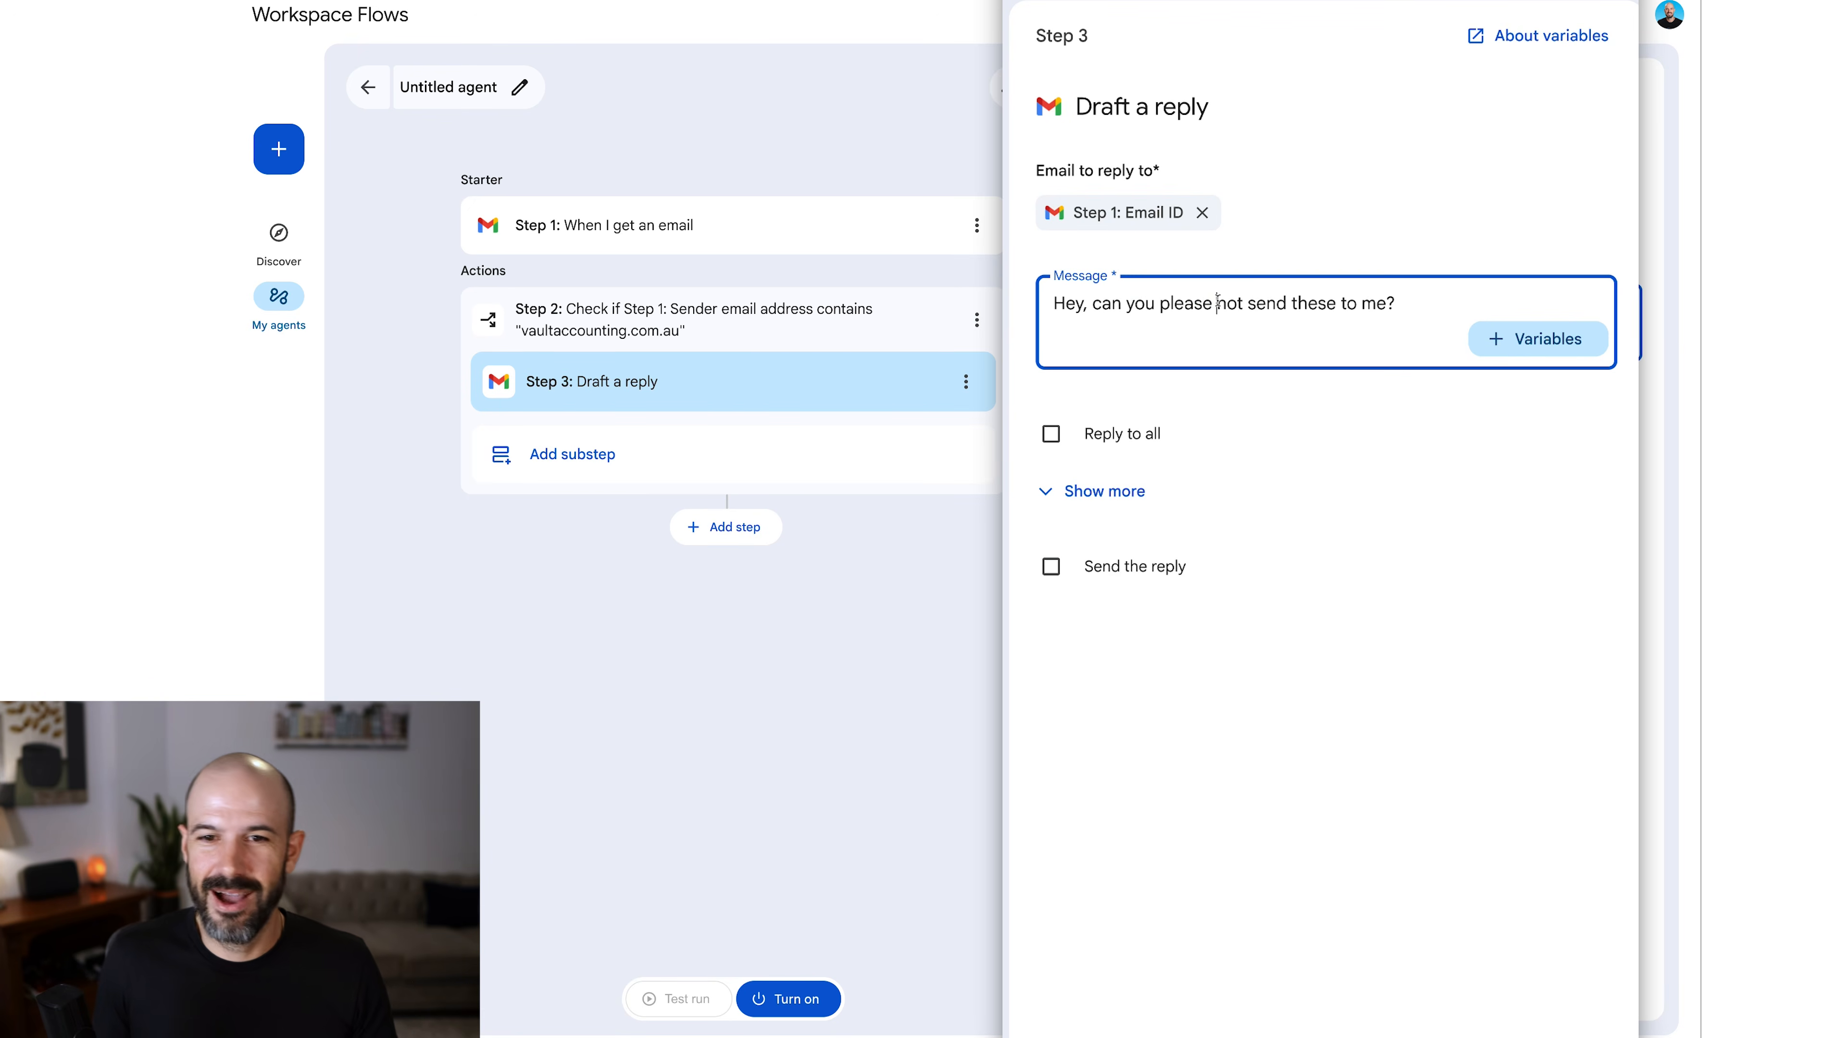
# Clear the reply message and remove the Draft a reply substep.
pyautogui.hotkey('ctrl', 'a')
pyautogui.press('BackSpace')
pyautogui.click(1256, 240)
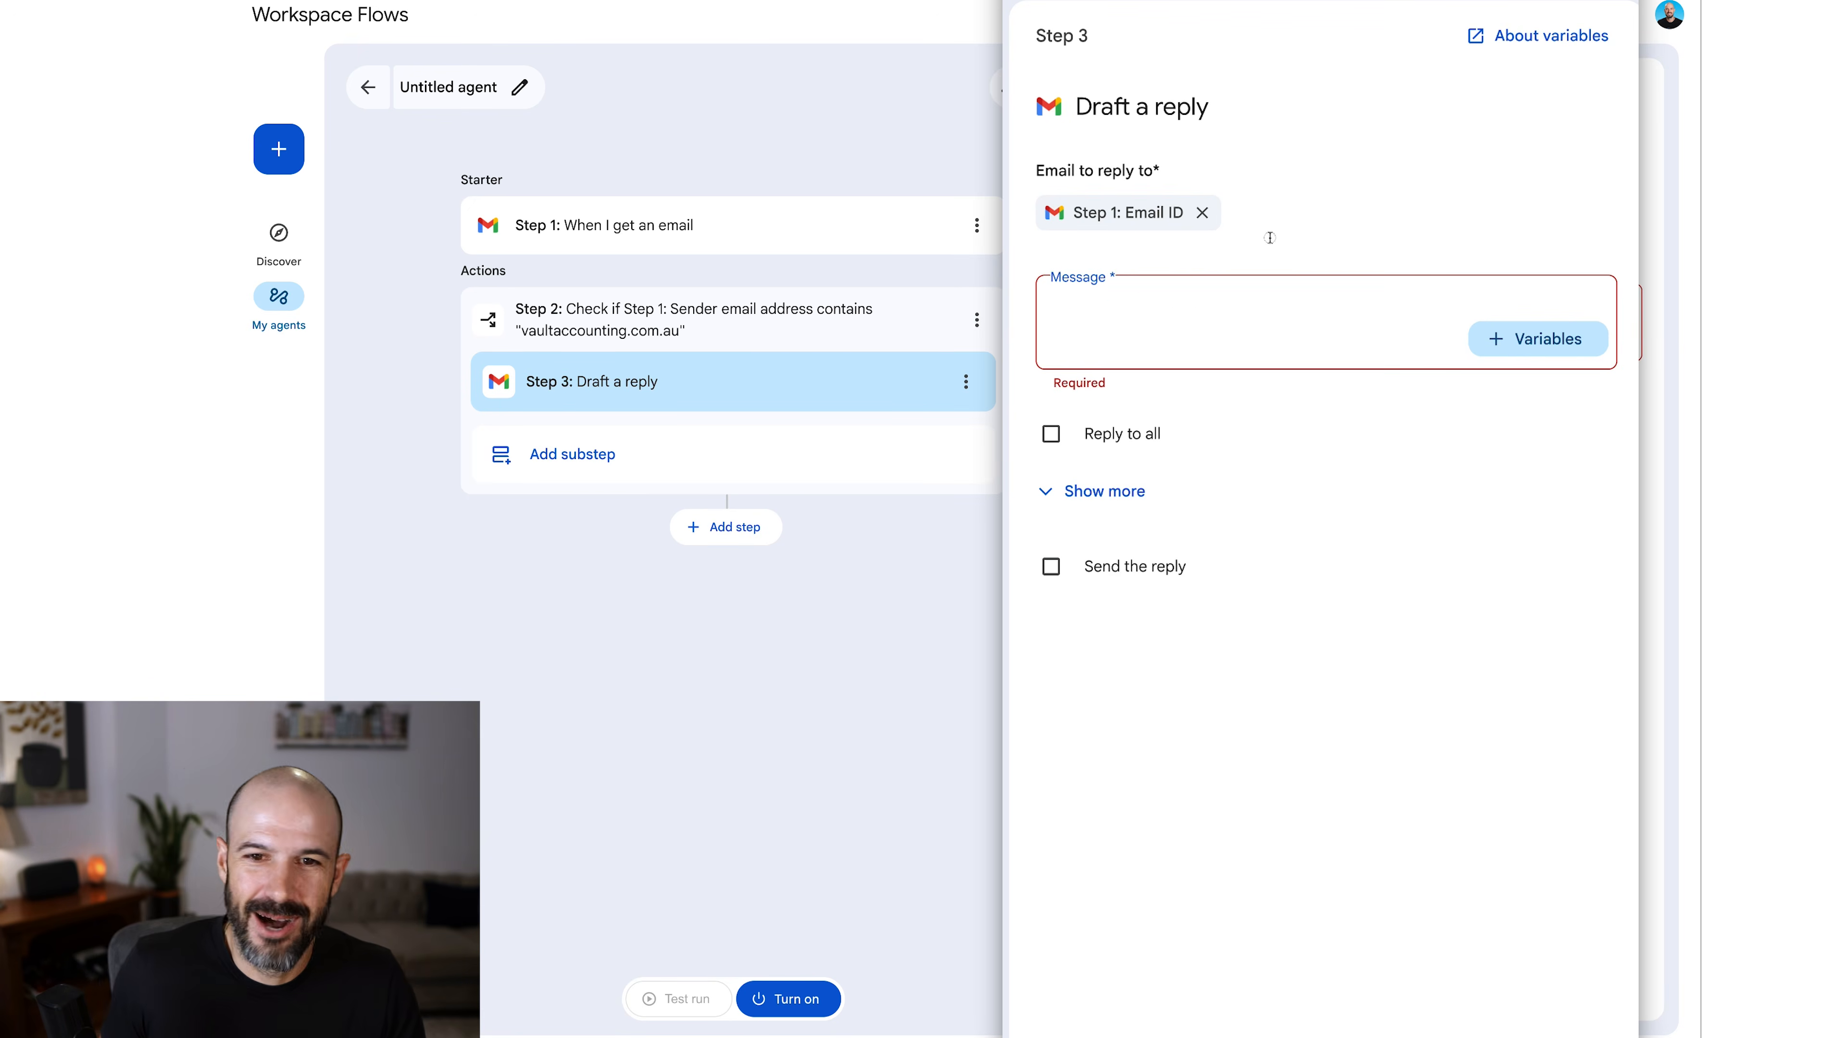
pyautogui.click(966, 382)
pyautogui.click(900, 510)
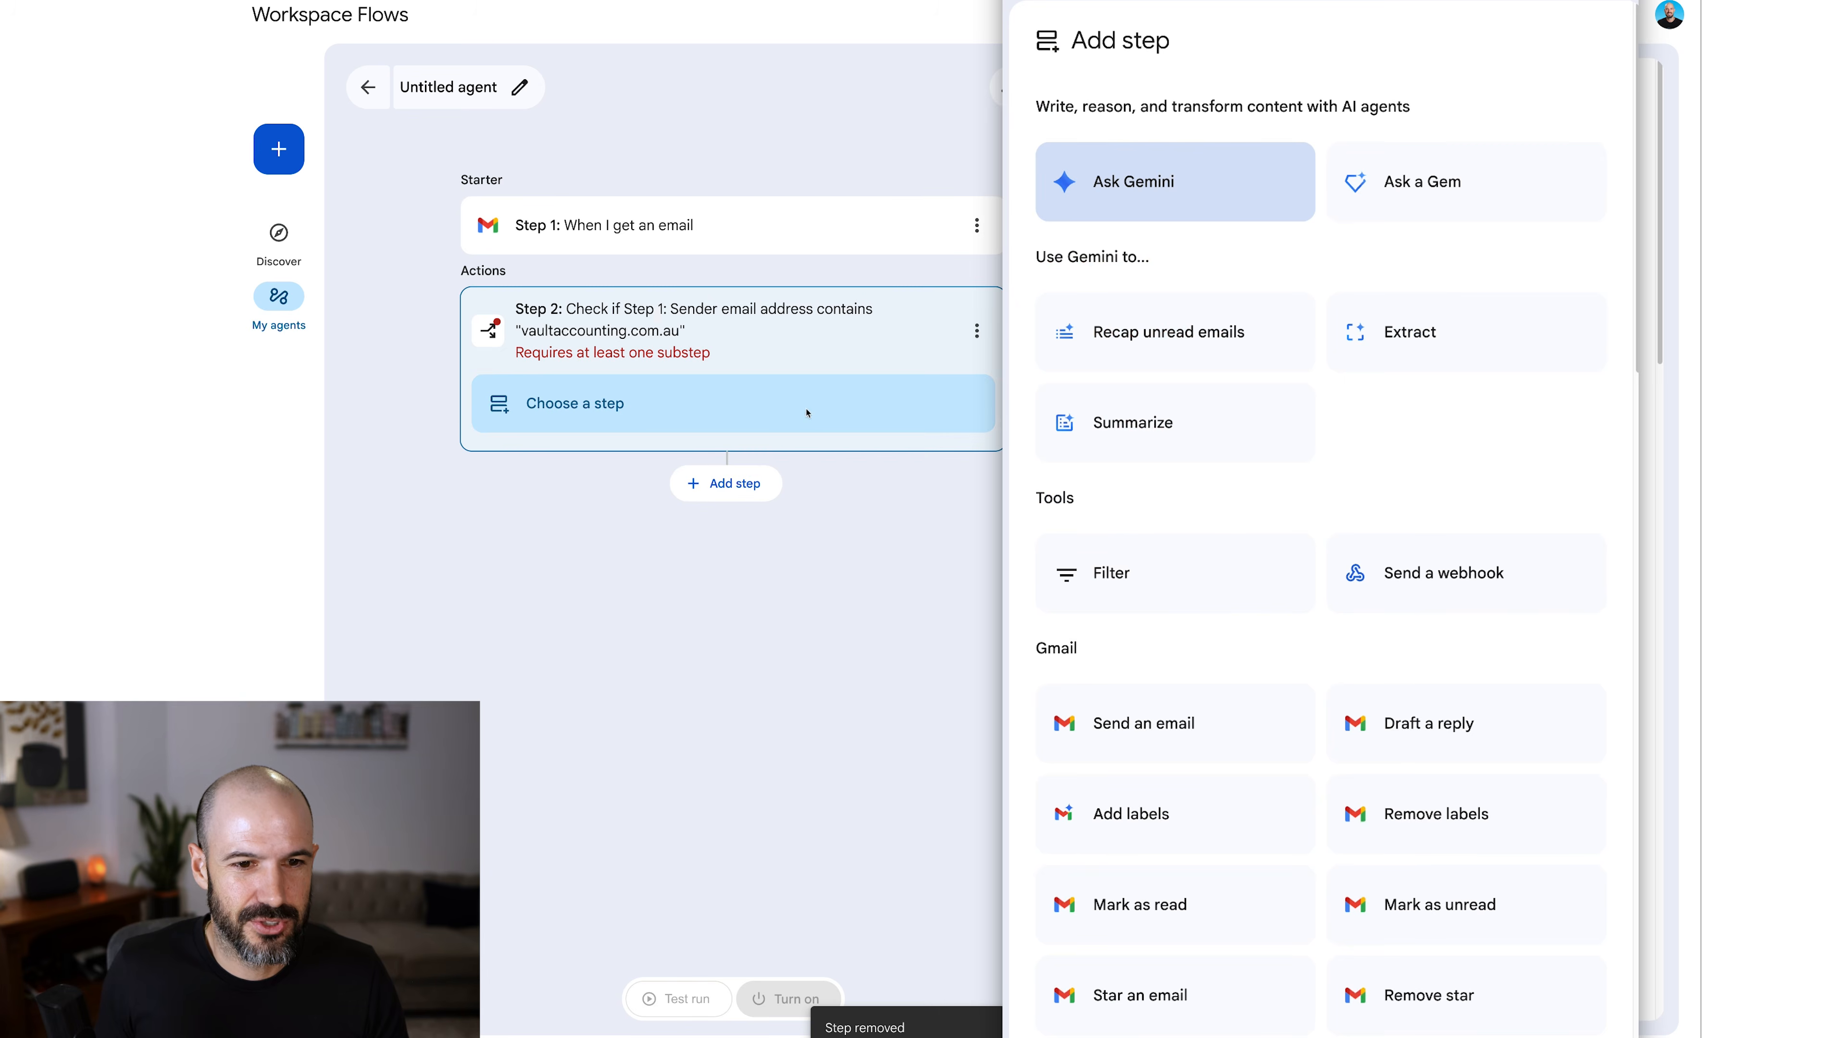
# Choose Add email attachments to Drive as the substep of the sender condition.
pyautogui.scroll(-5, 1540, 568)
pyautogui.scroll(-10, 1314, 536)
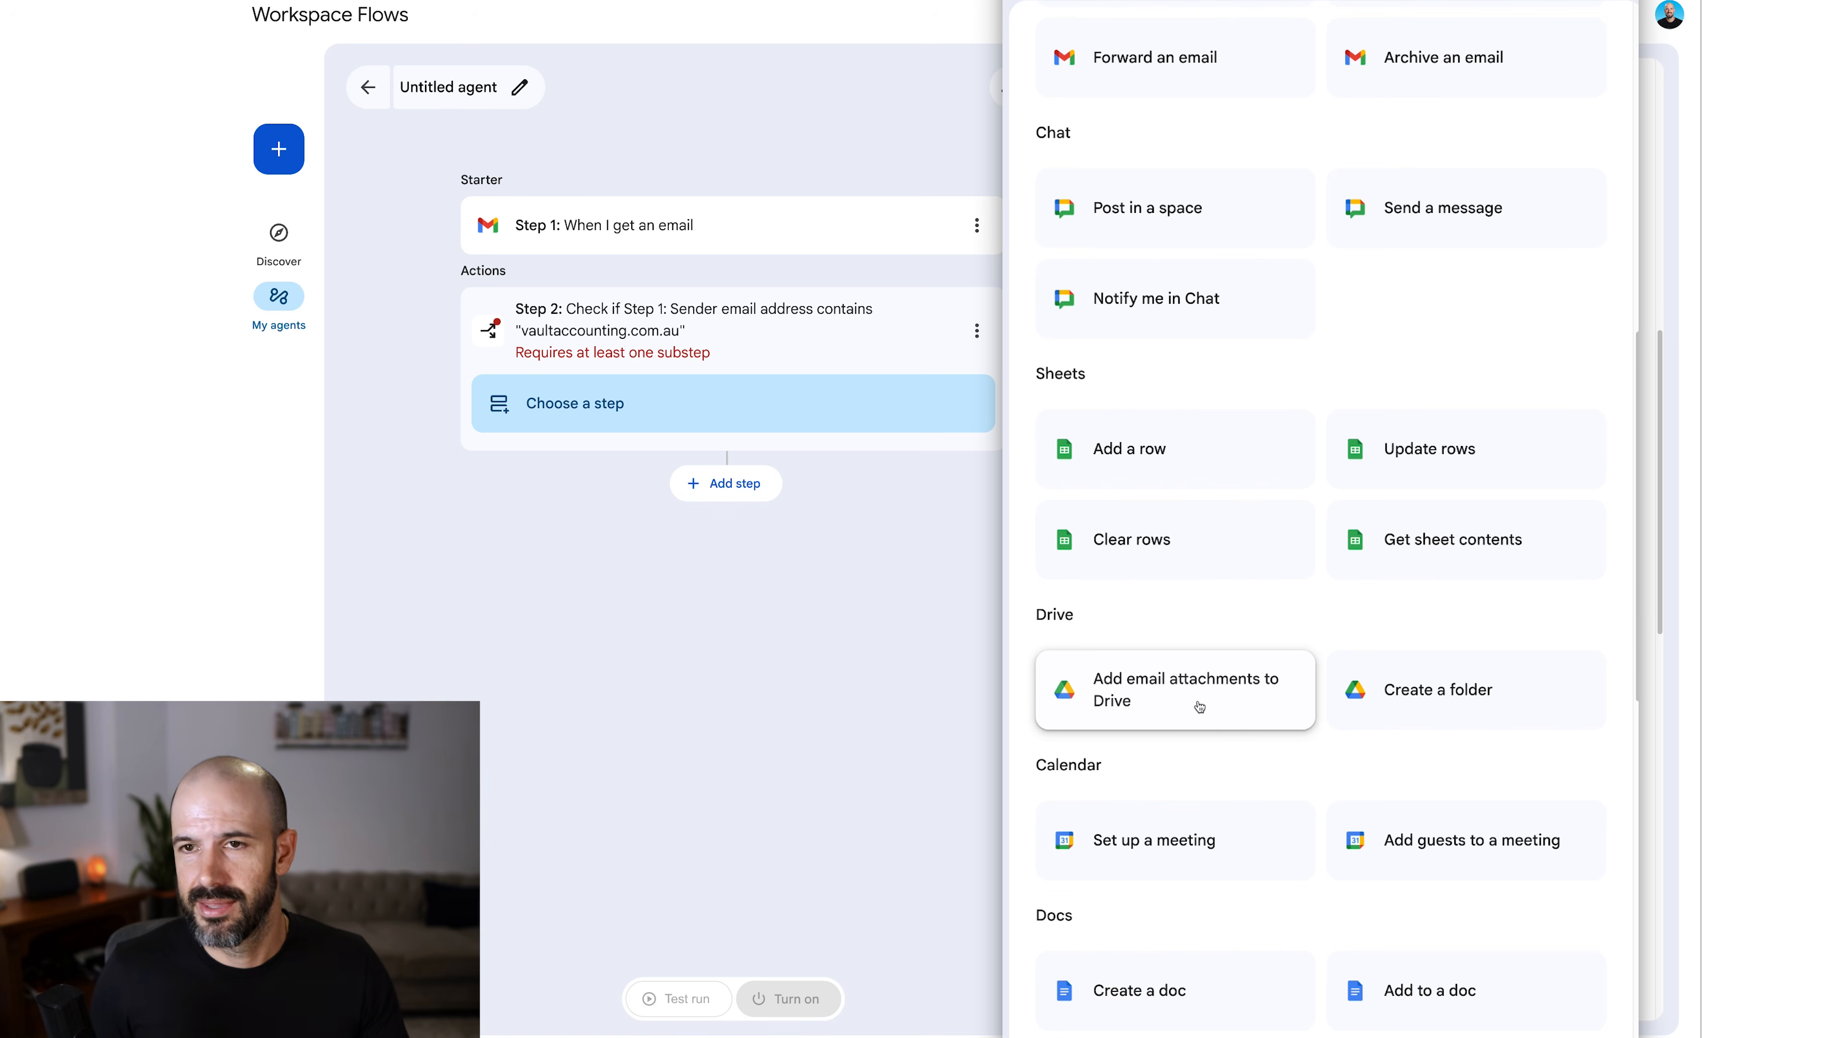
pyautogui.click(1185, 700)
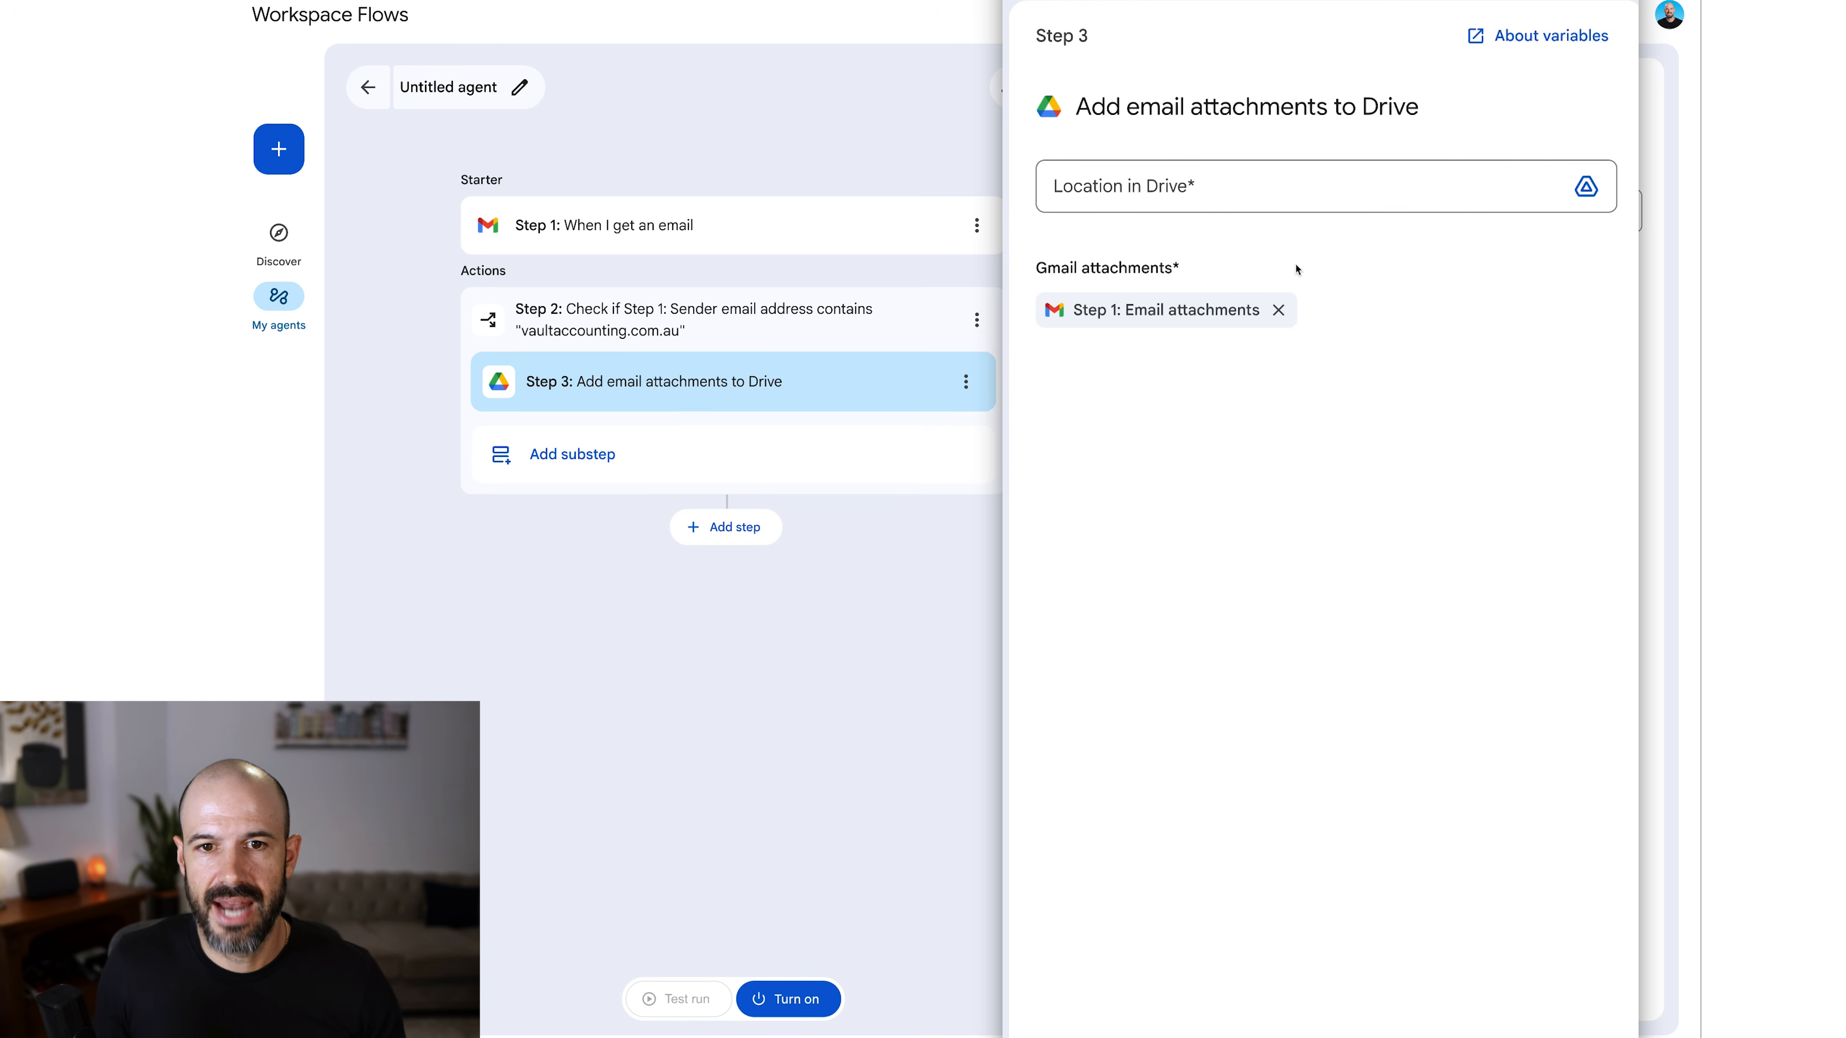
# Create a folder named Vault Document Dropbox in the 03 Treasury shared drive and select it as the attachments' Drive location.
pyautogui.click(1329, 199)
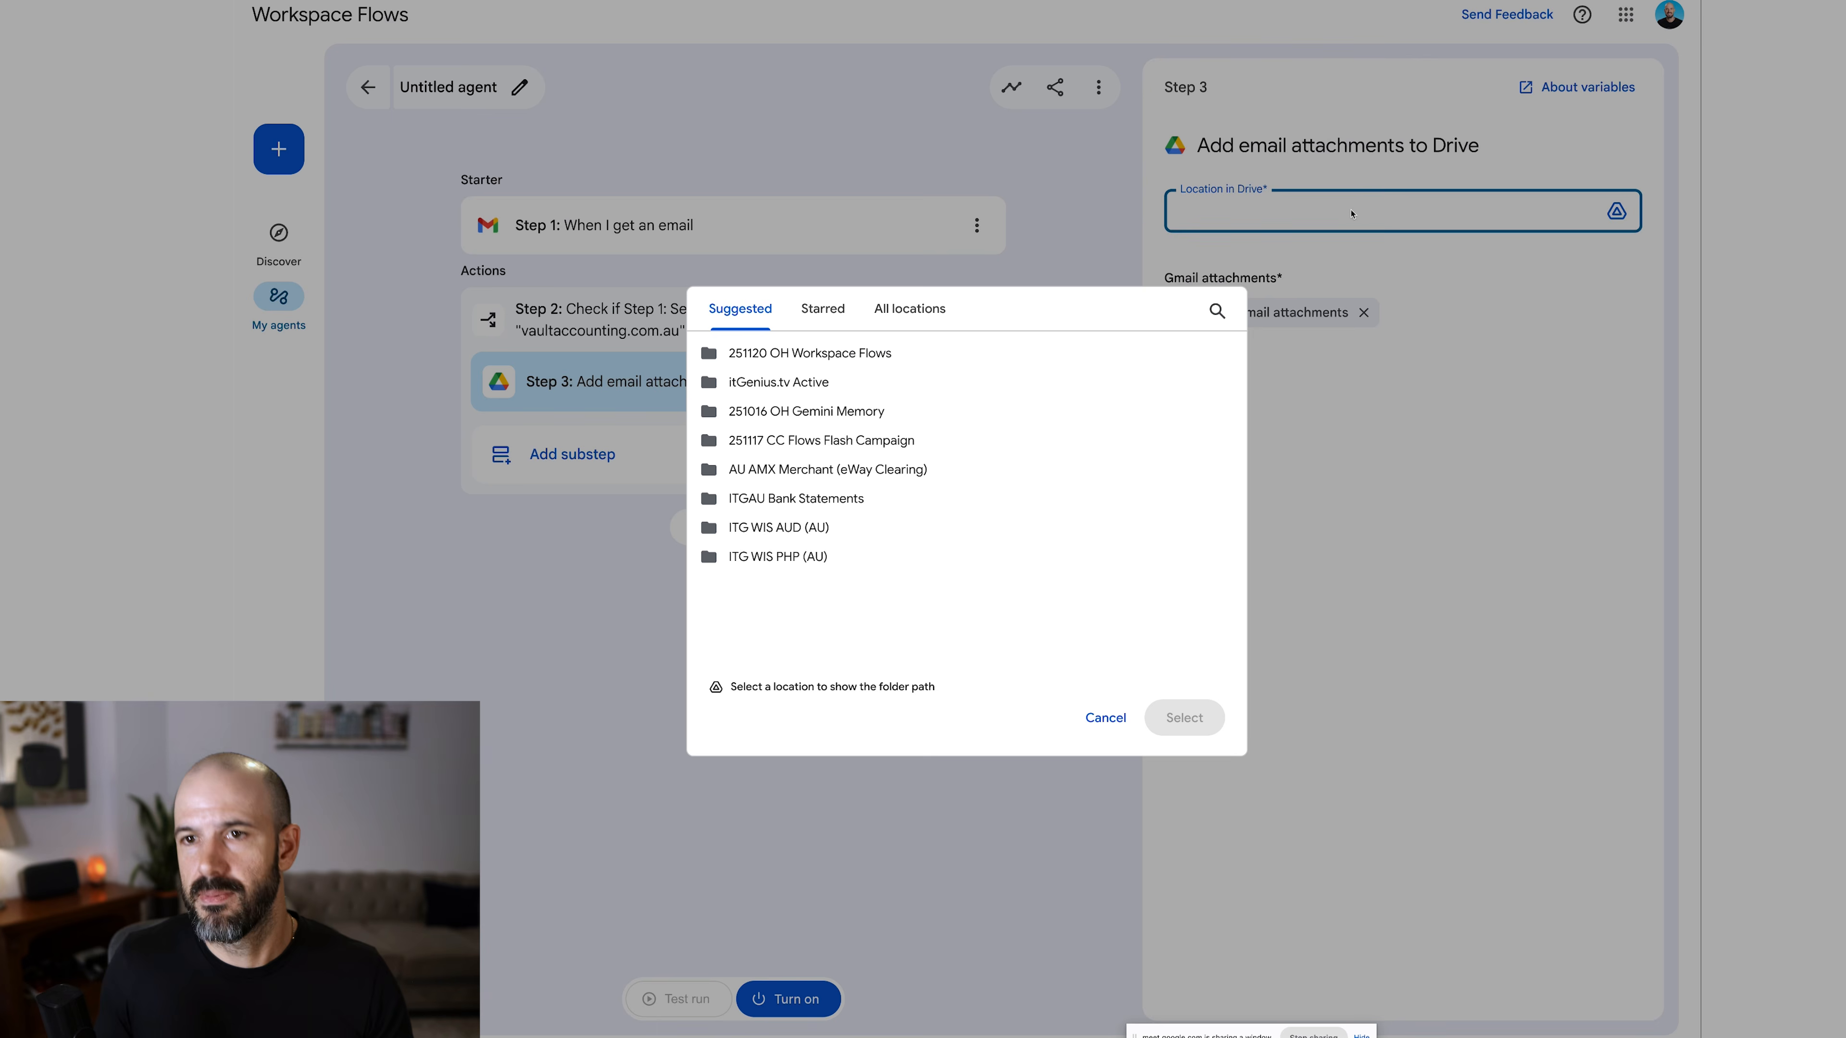
pyautogui.click(871, 326)
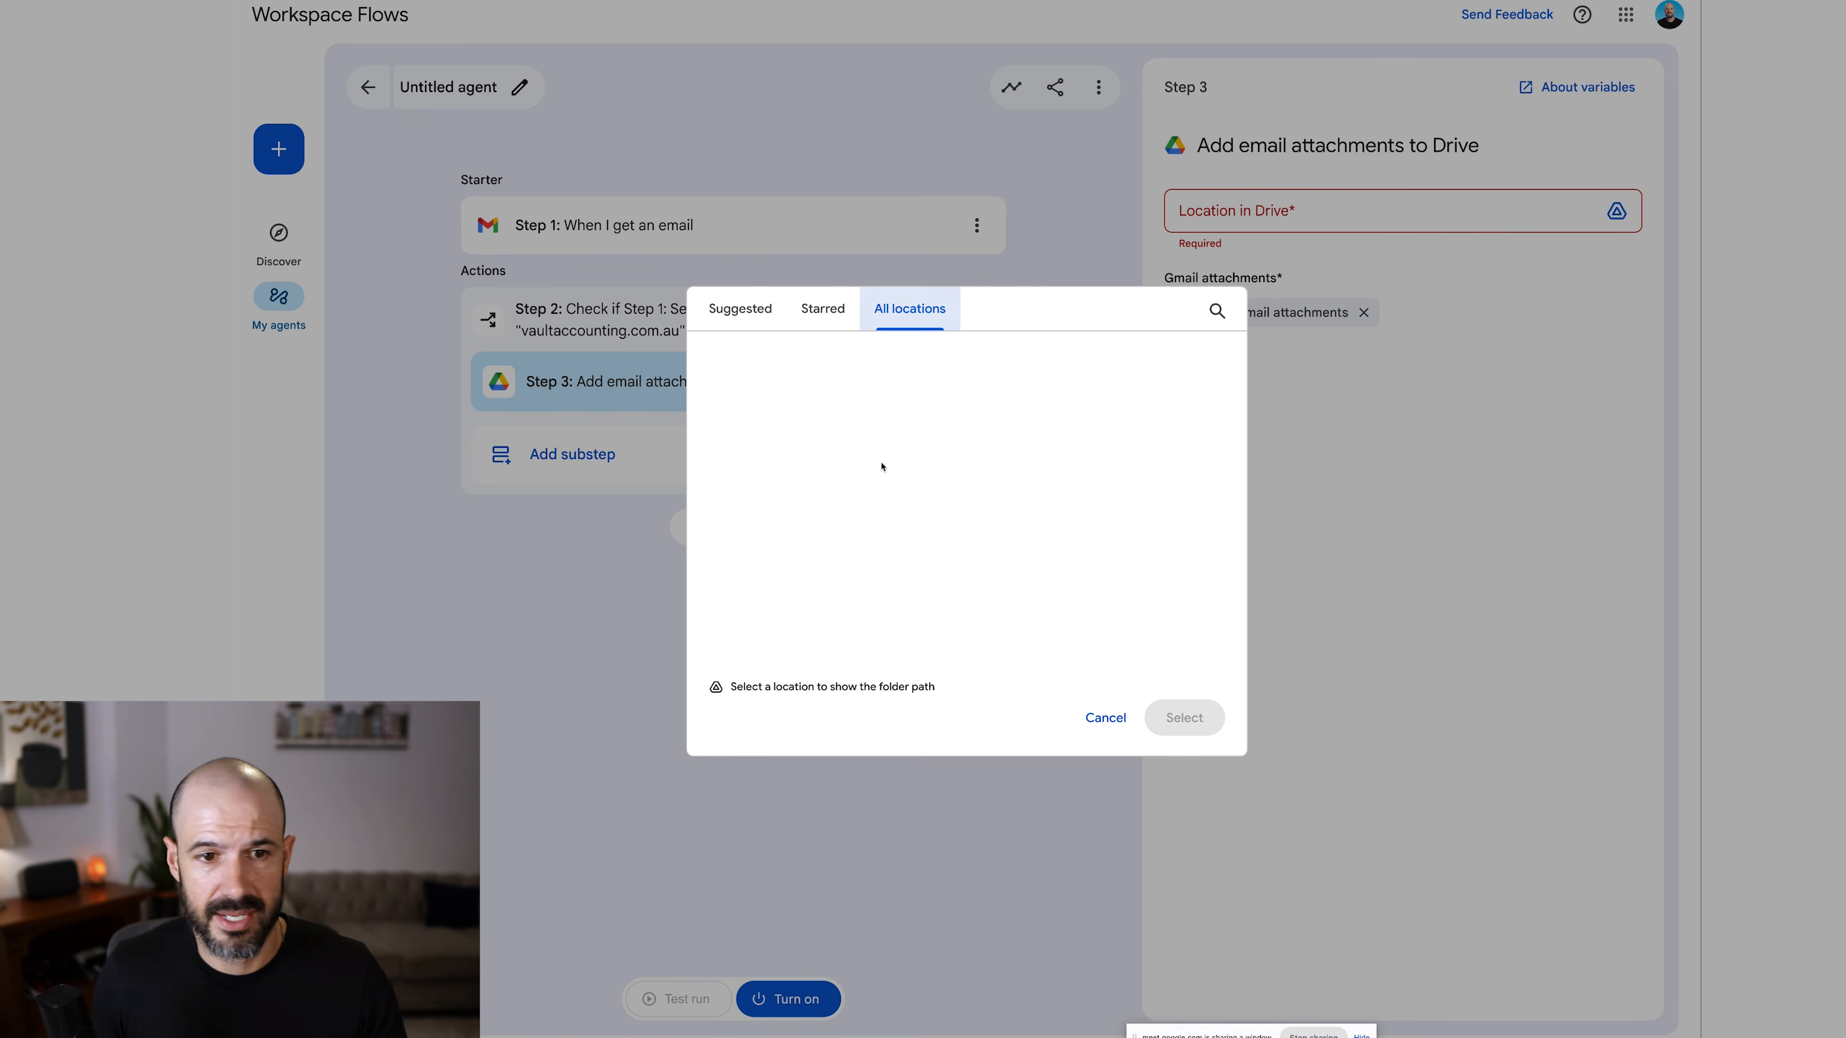
pyautogui.click(780, 382)
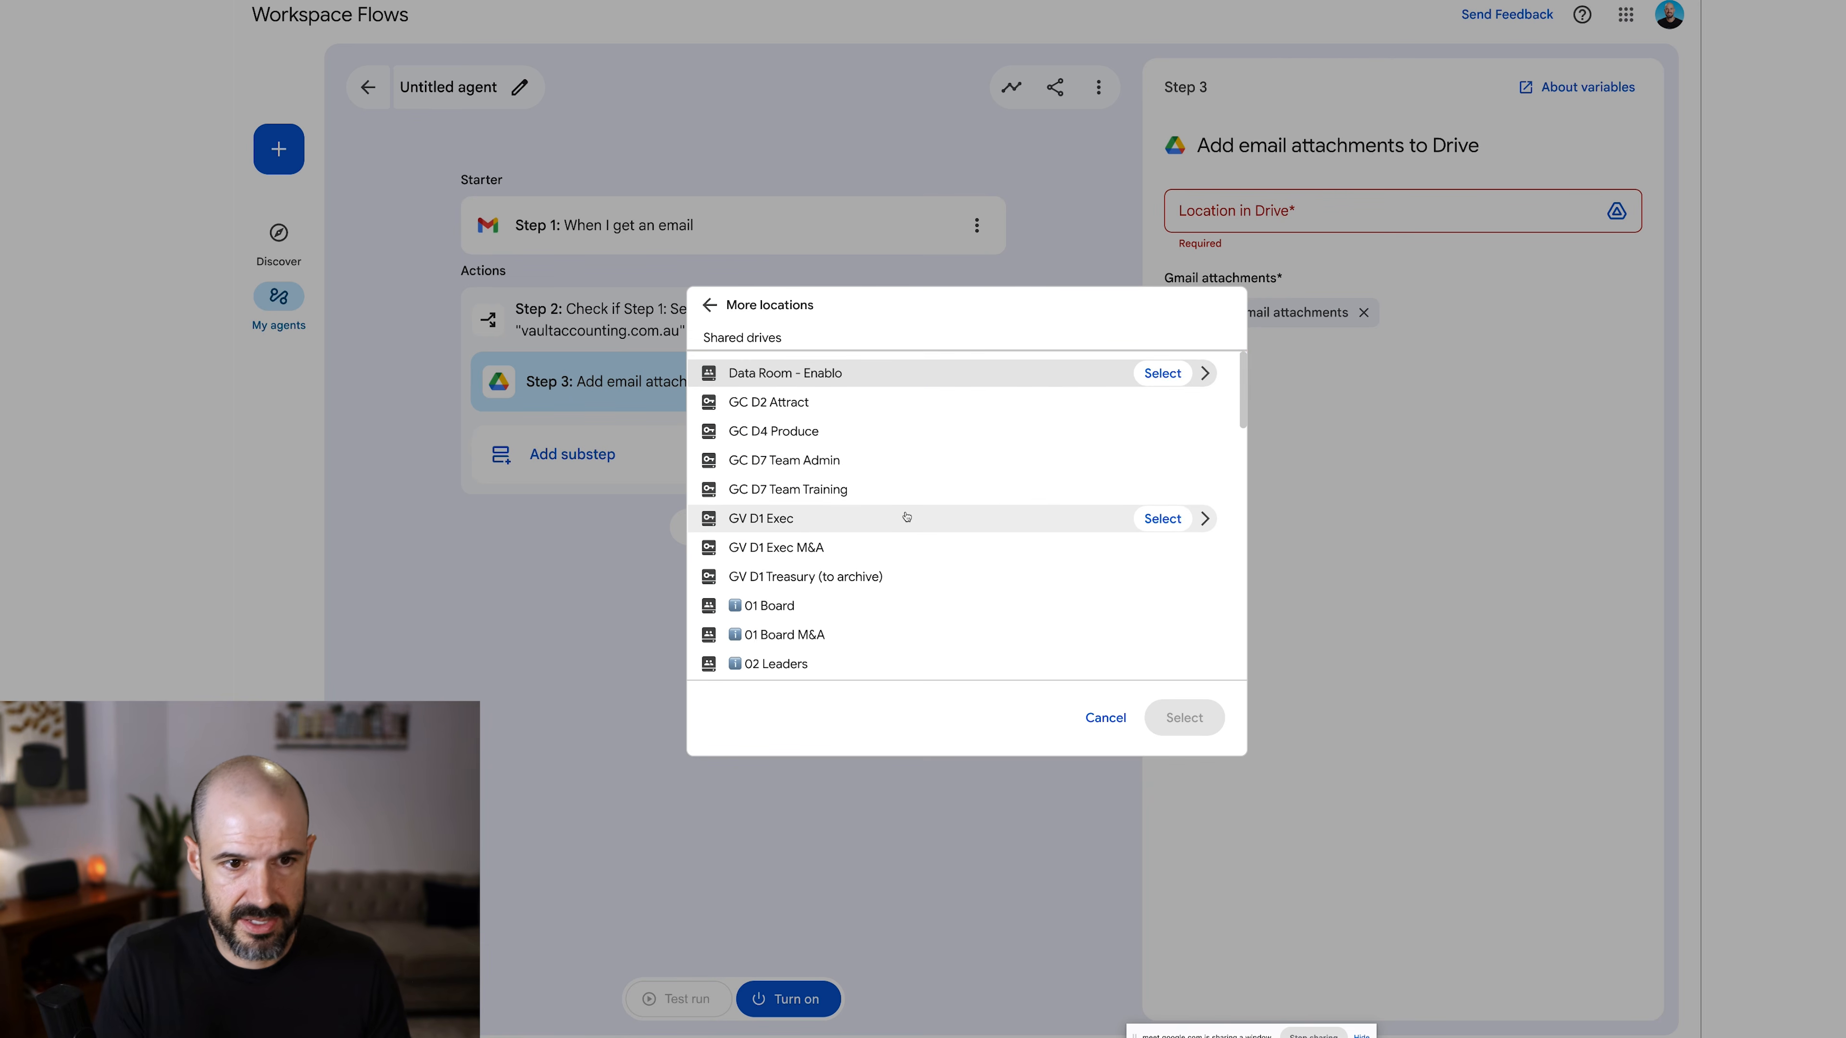
pyautogui.scroll(-3, 904, 519)
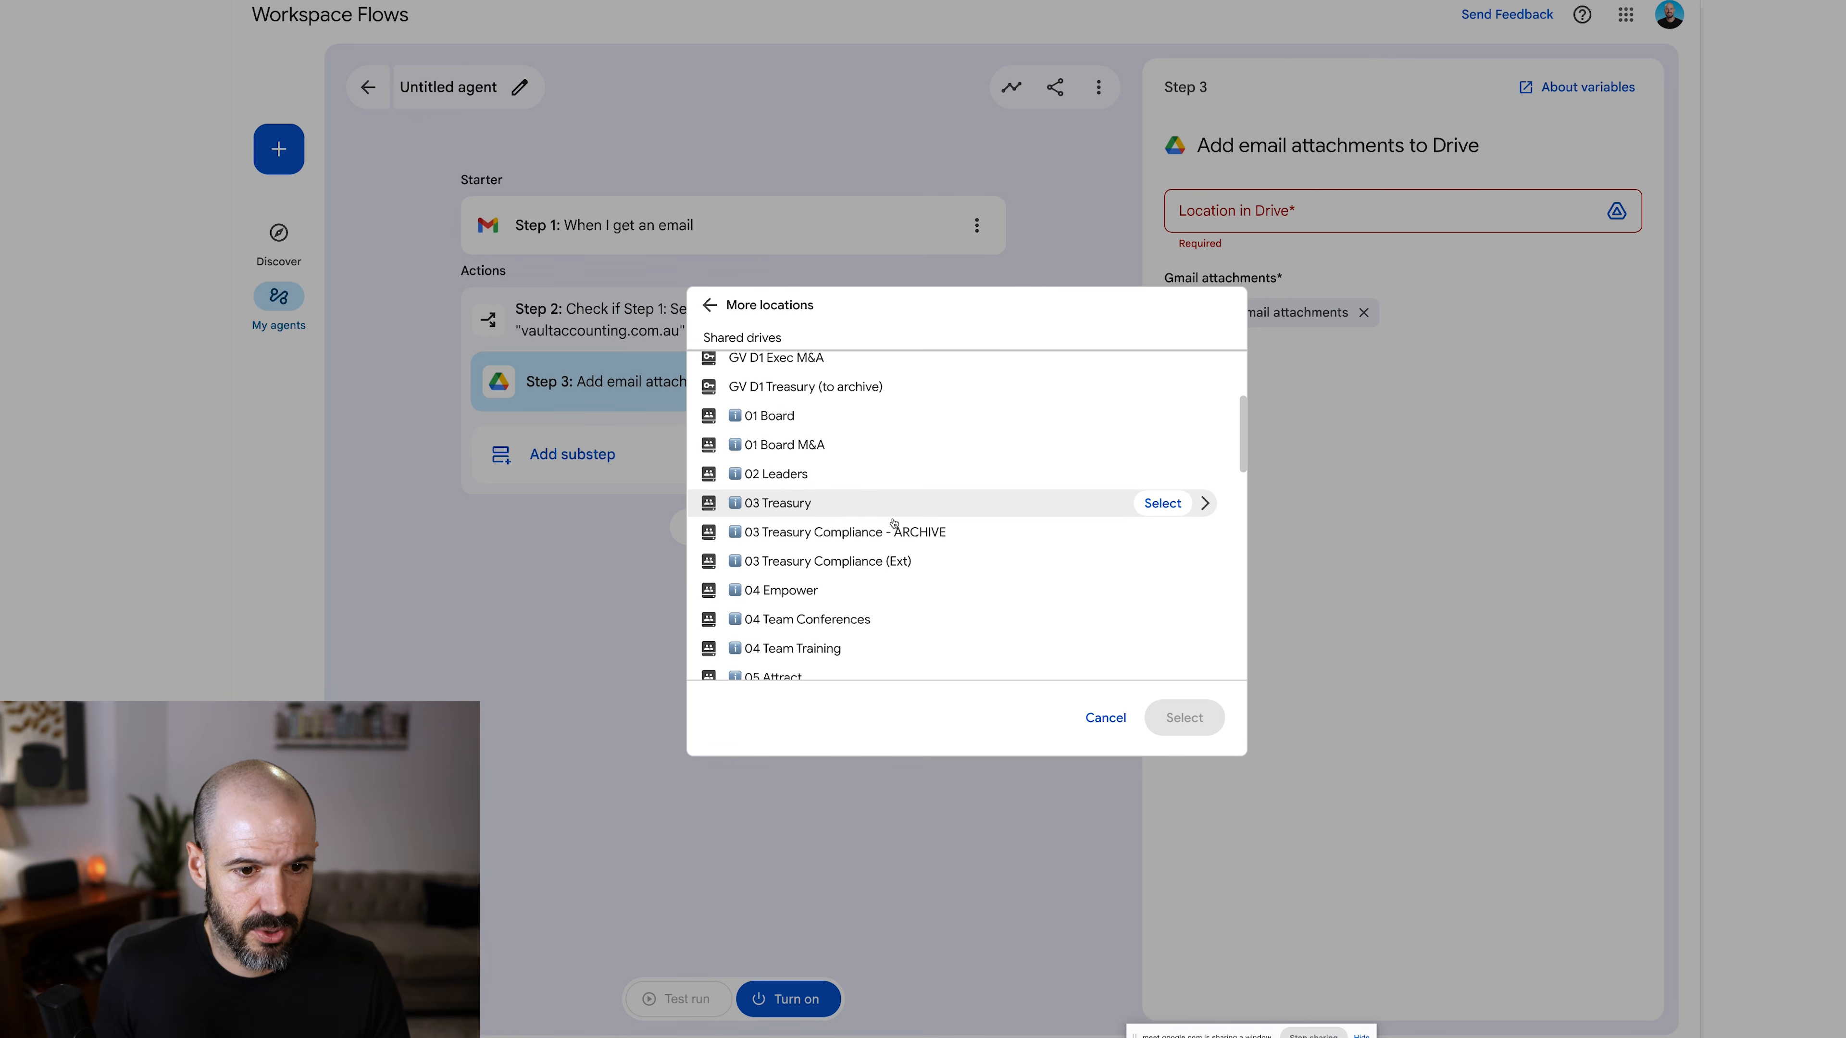
pyautogui.doubleClick(839, 512)
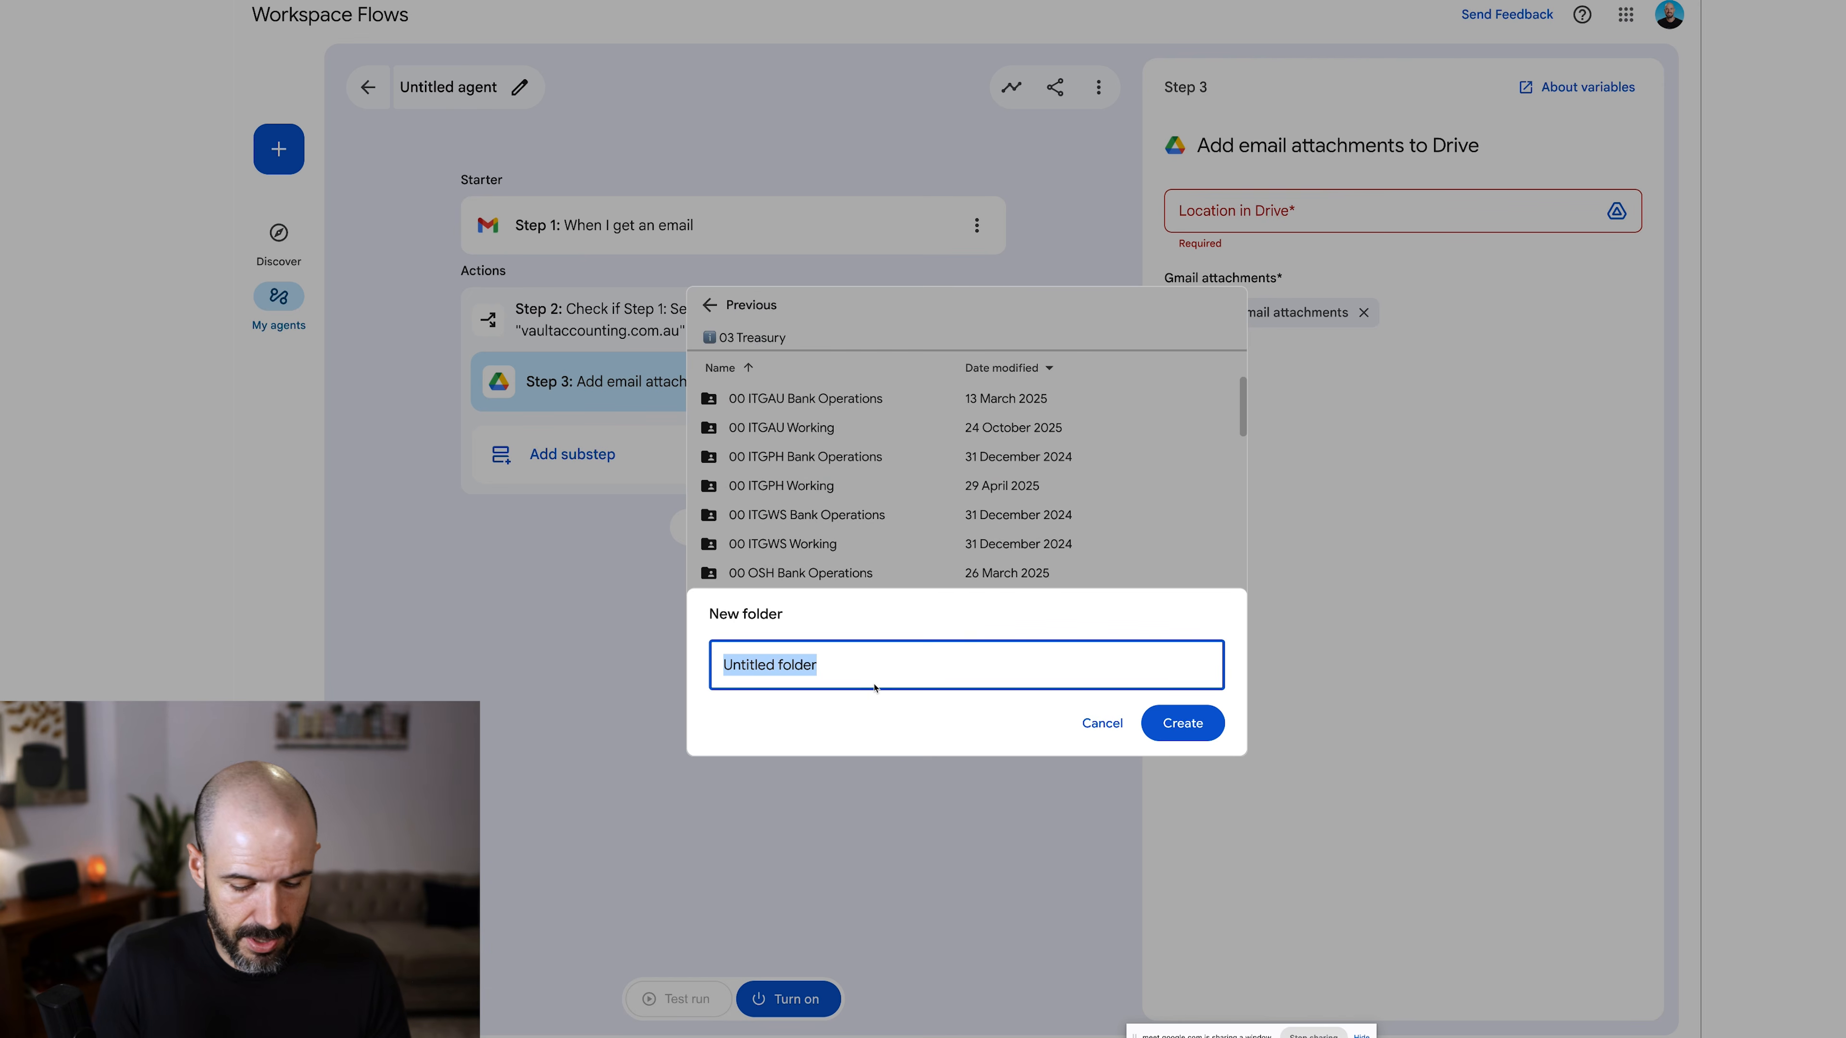
pyautogui.write('Vault Document Dropbox')
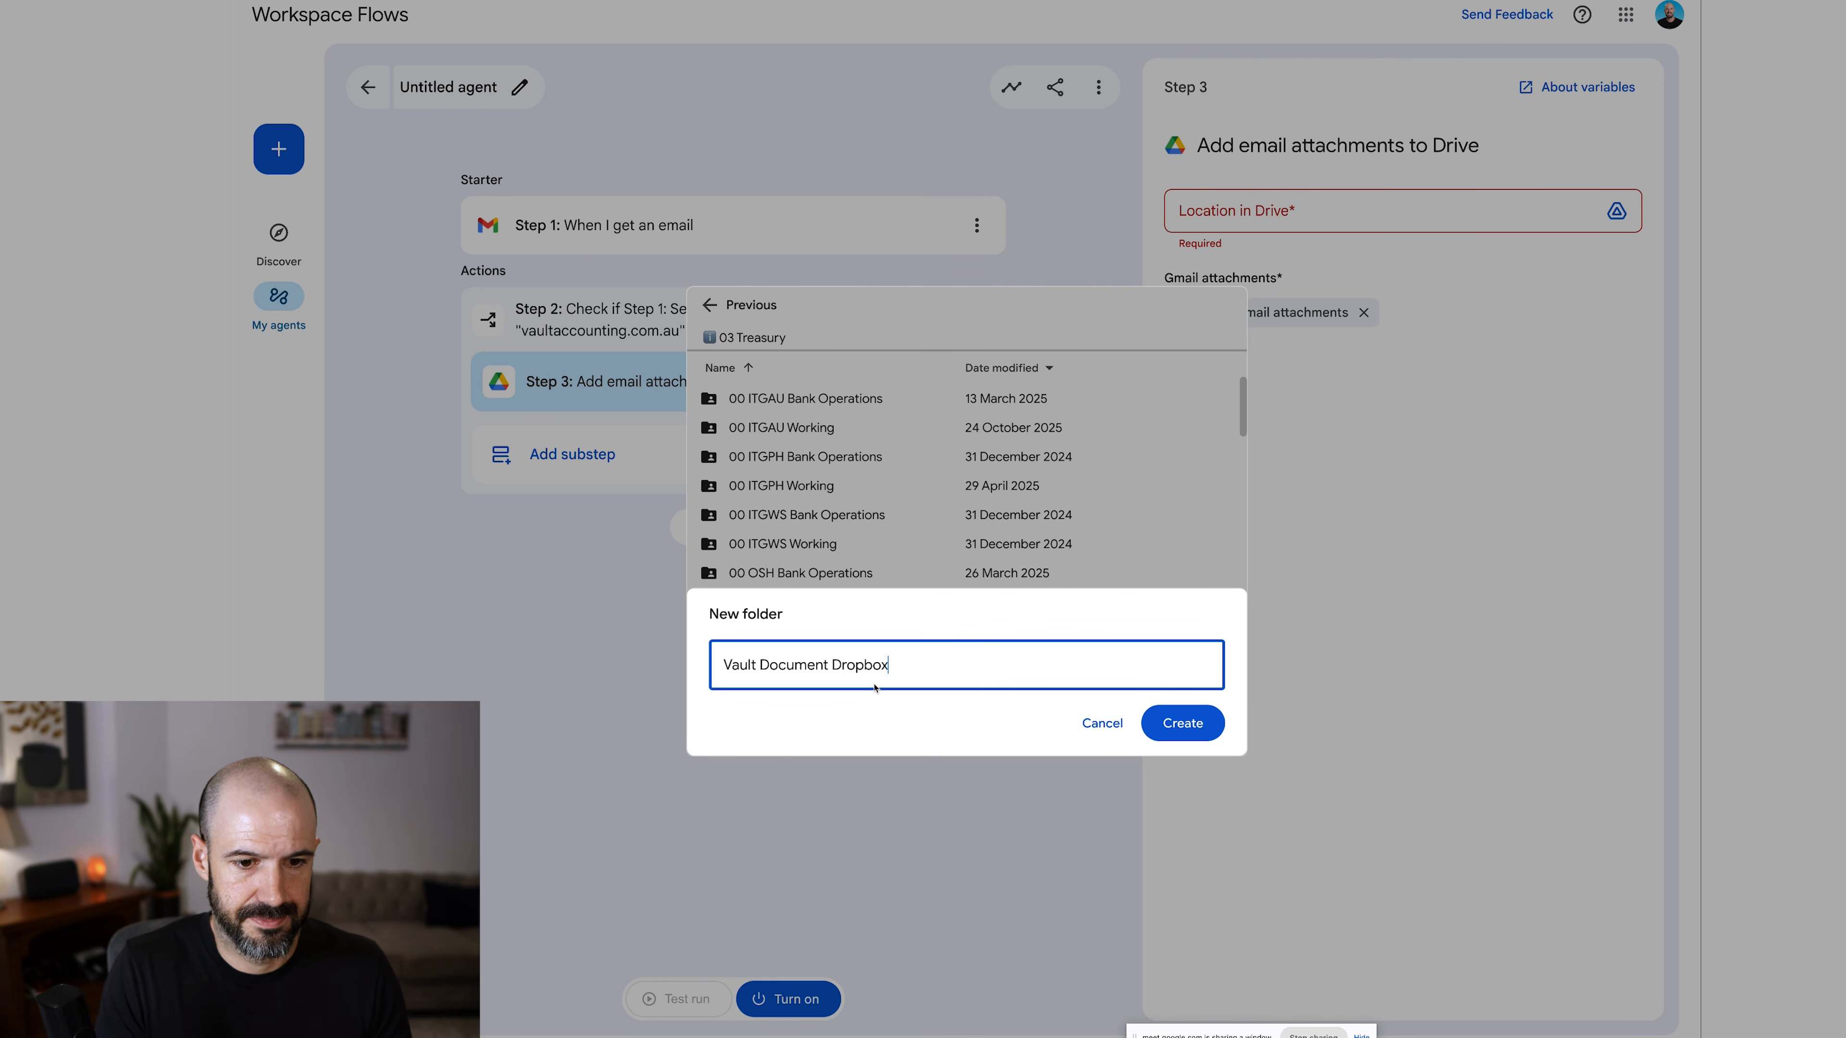
pyautogui.press('Return')
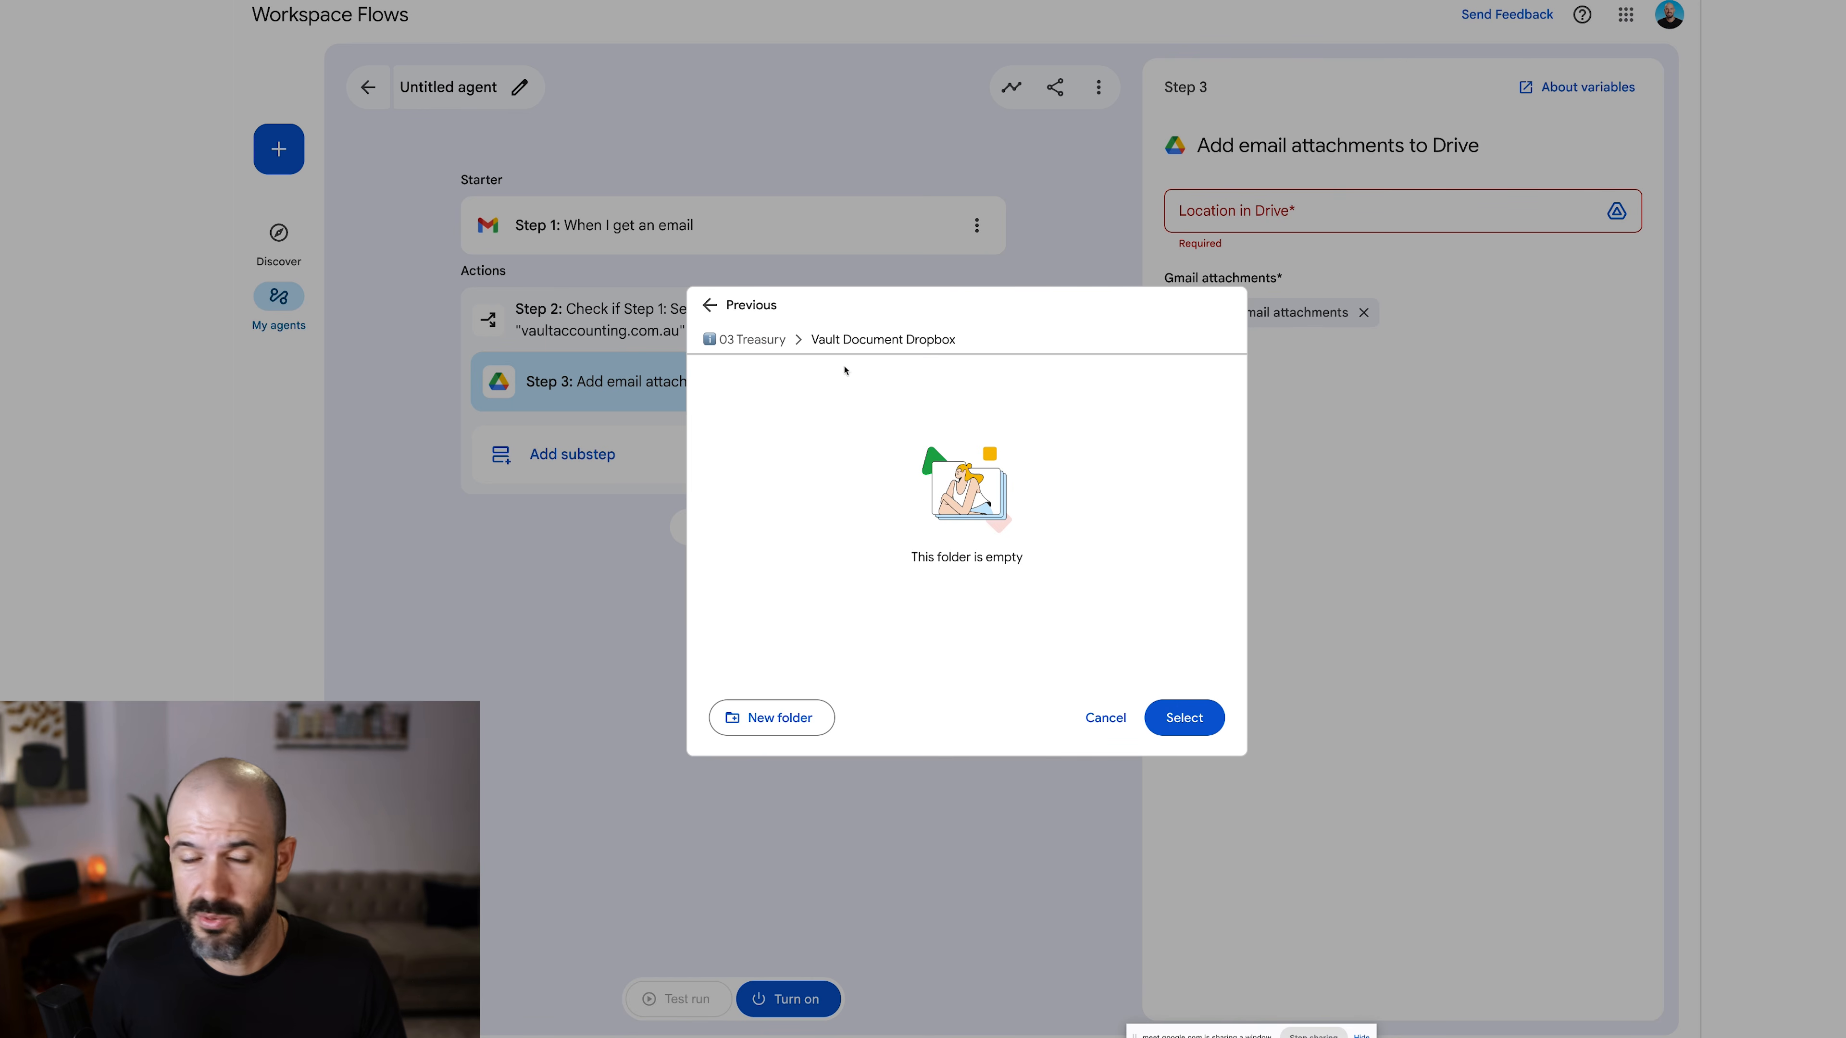
pyautogui.click(1184, 717)
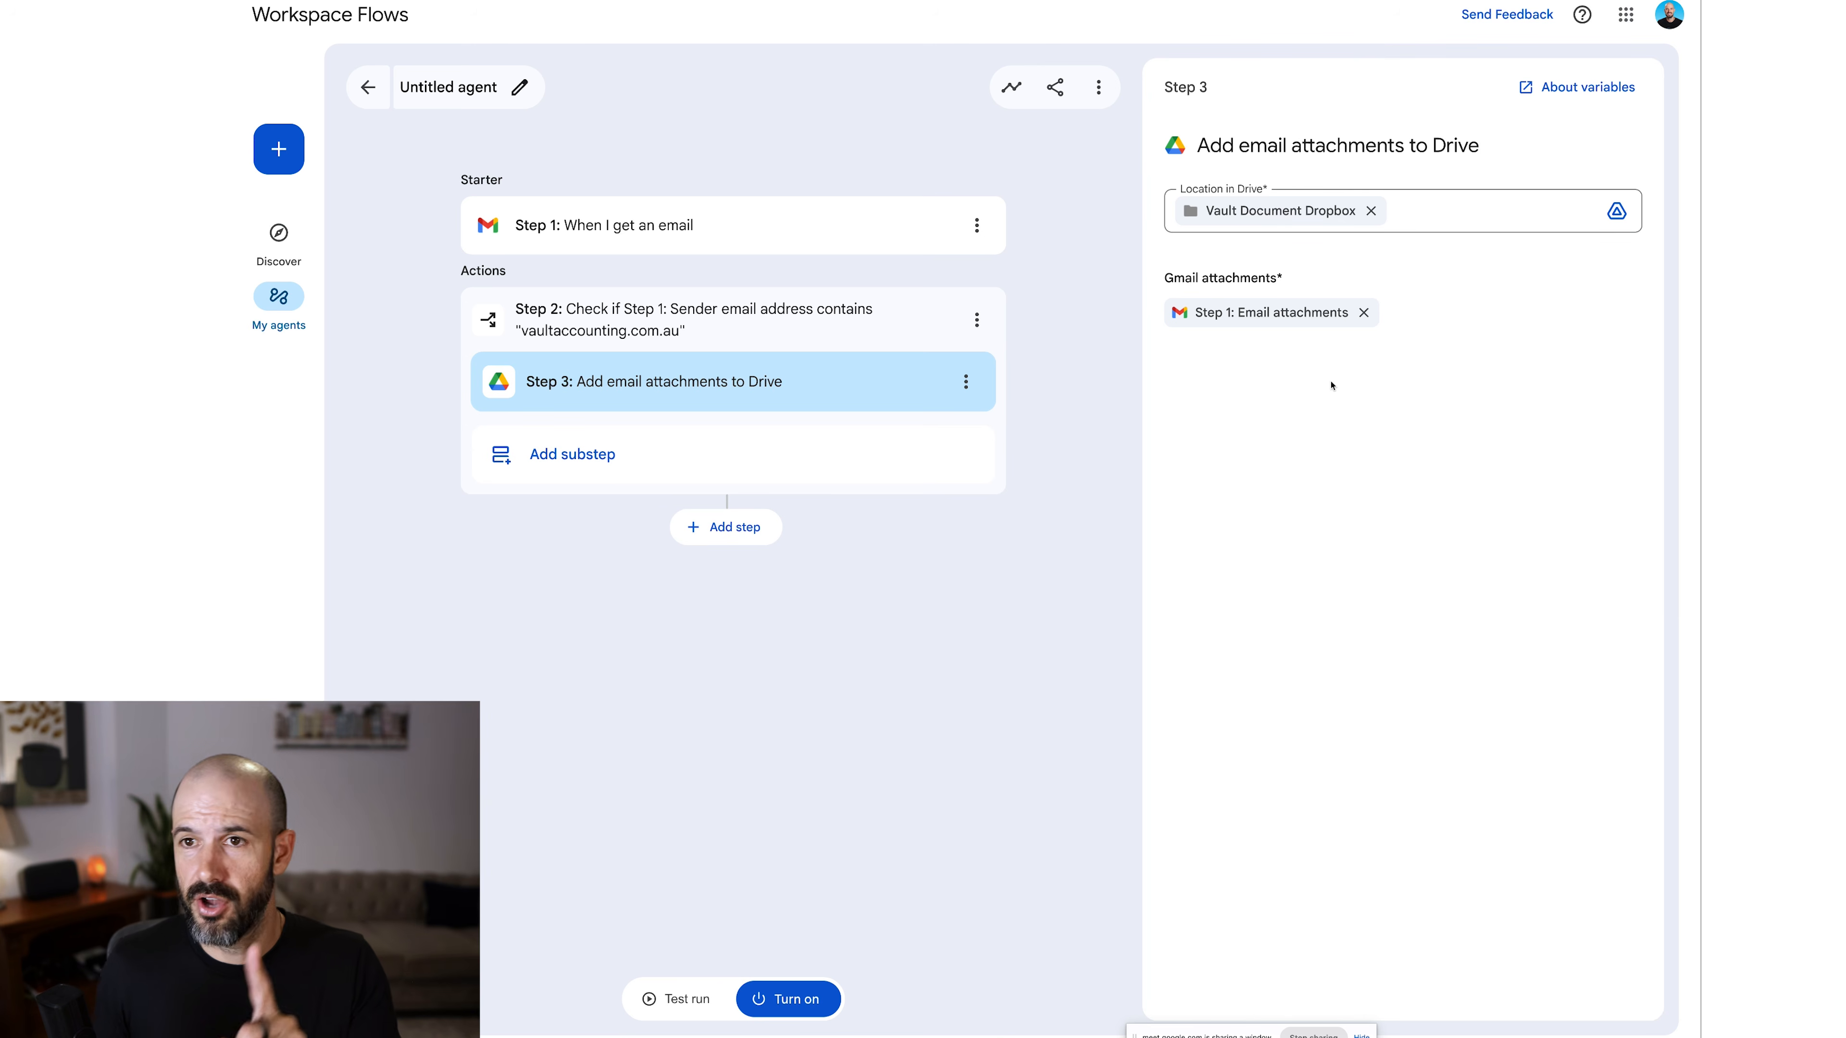
# Add a Chat Send a message step after the condition block and choose the colleague as its recipient.
pyautogui.click(750, 537)
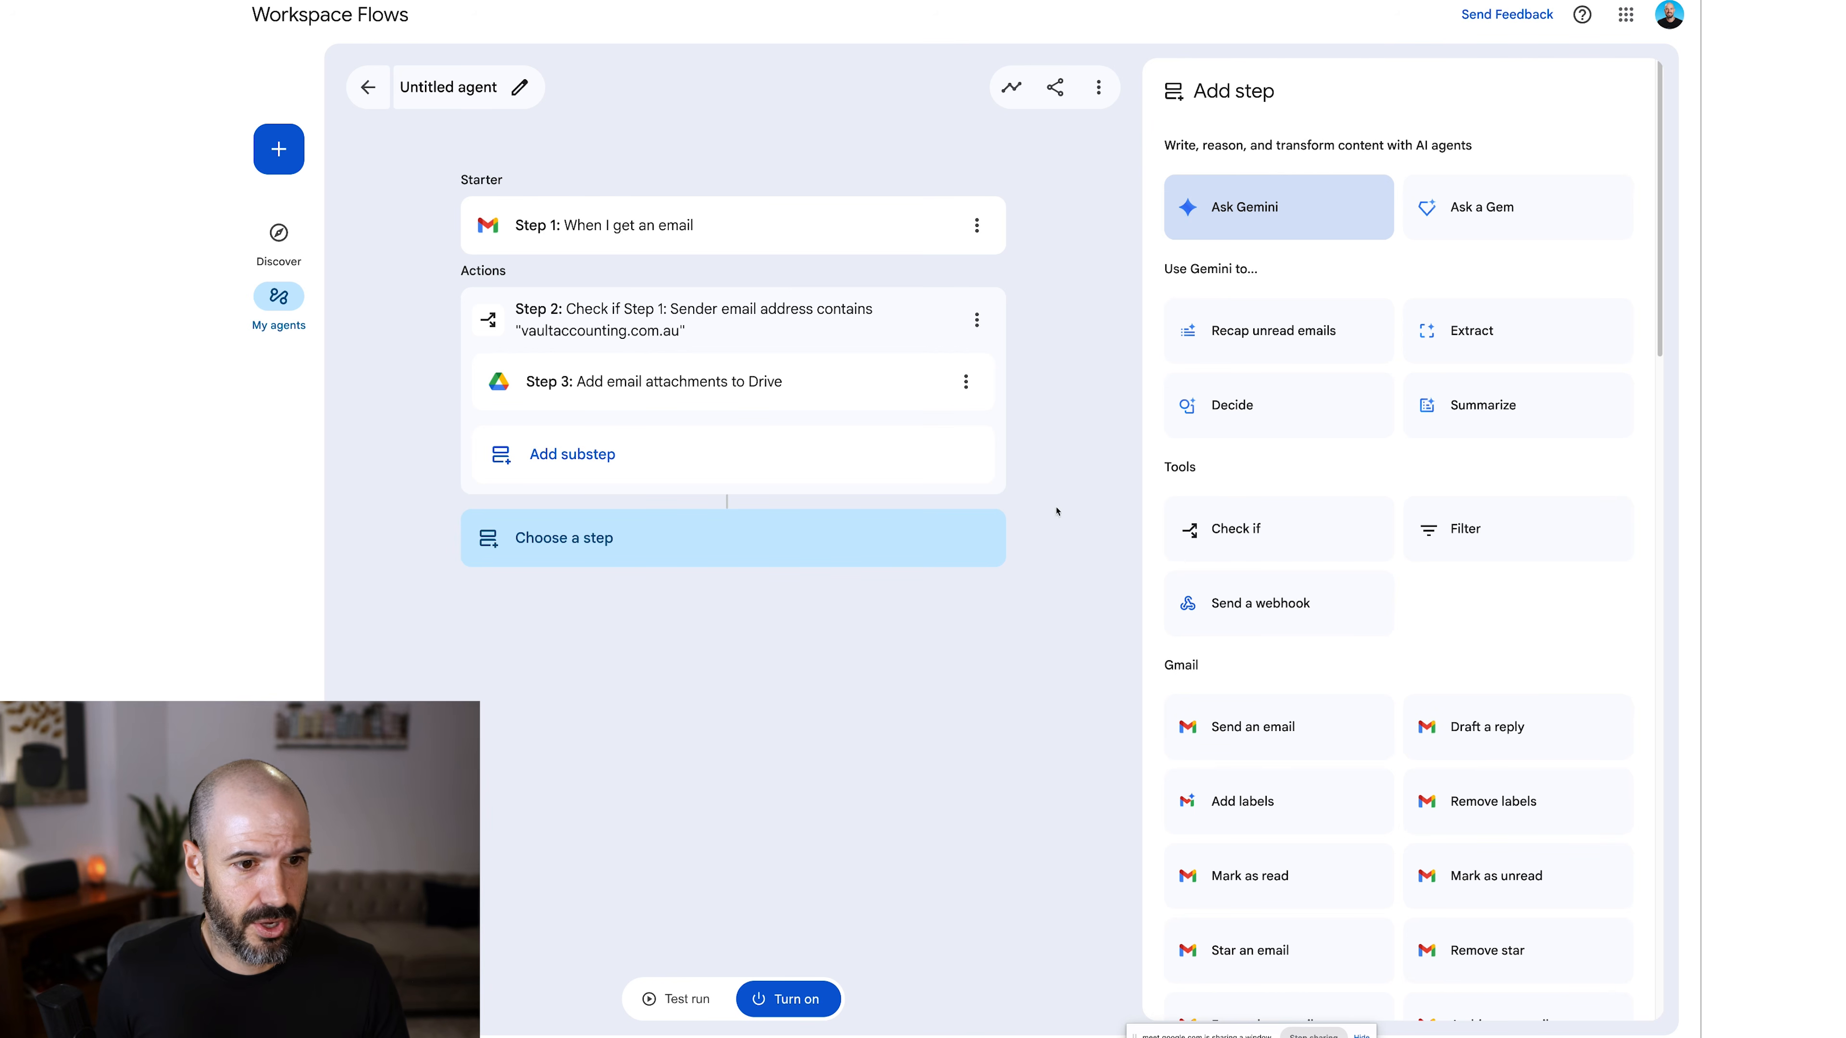
pyautogui.scroll(-10, 1298, 458)
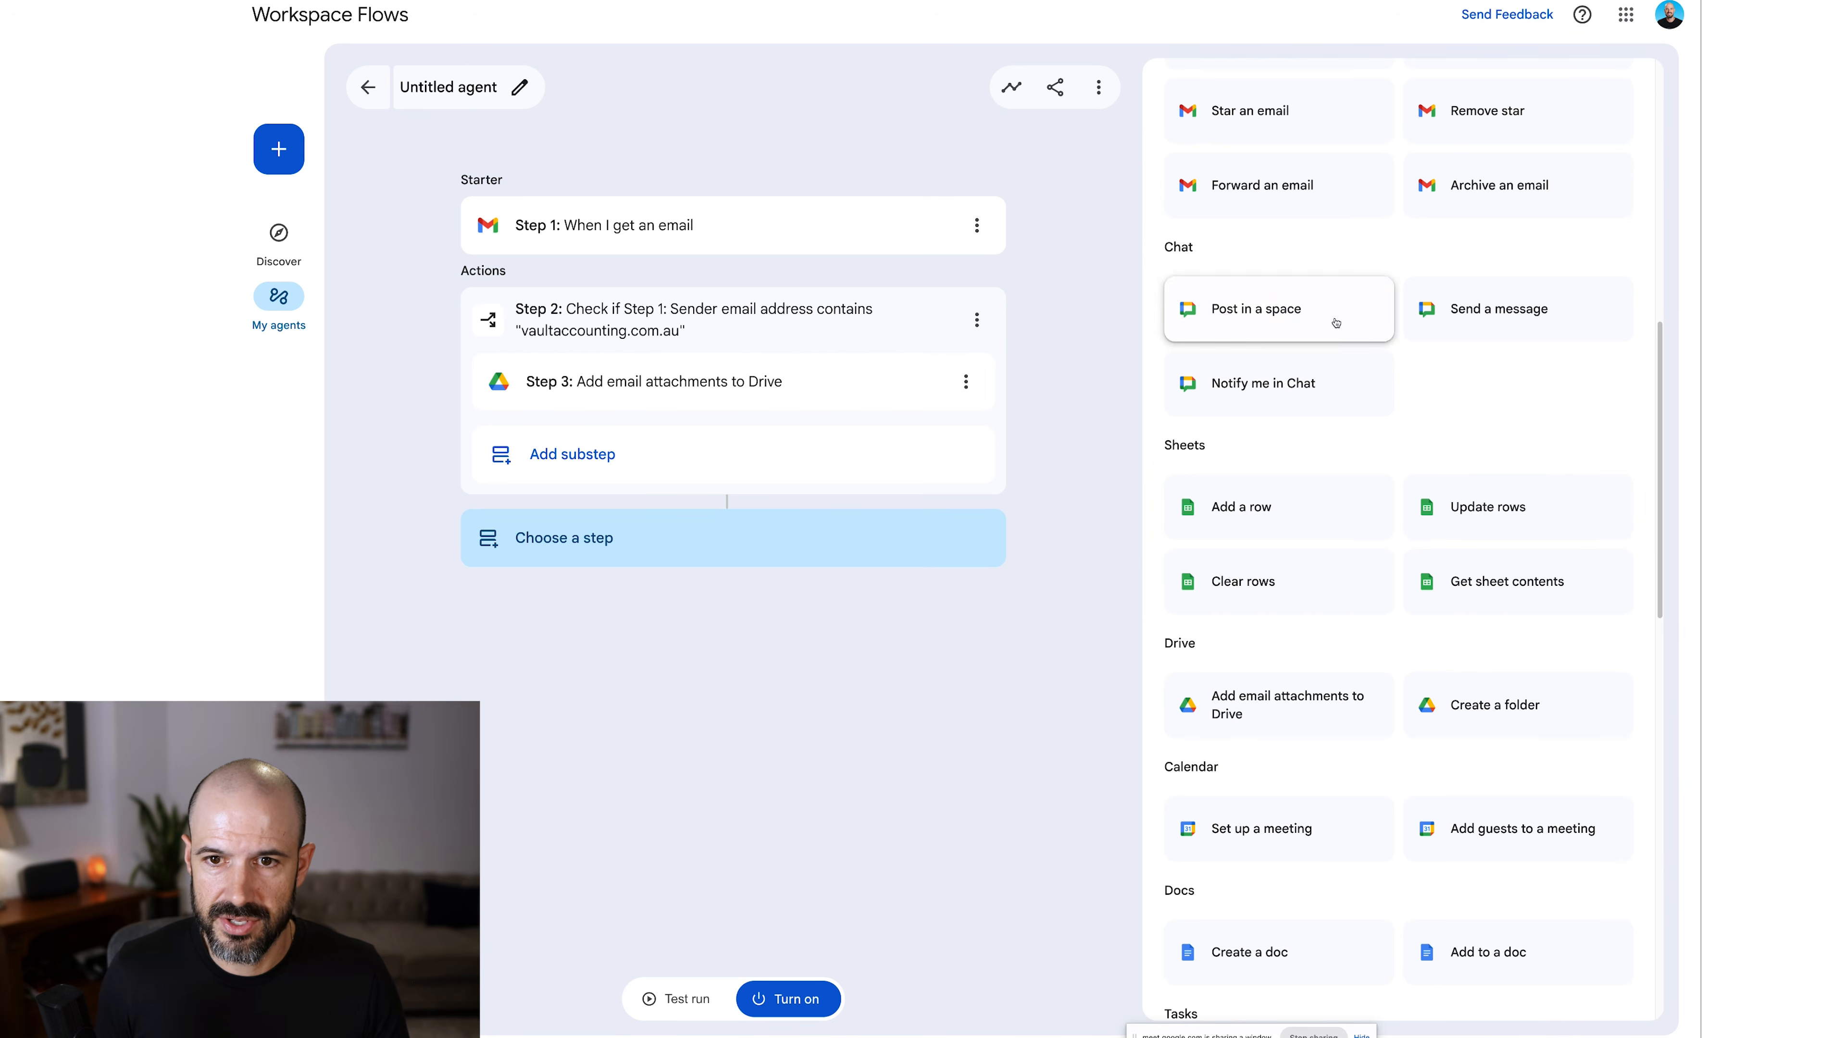
pyautogui.click(1366, 327)
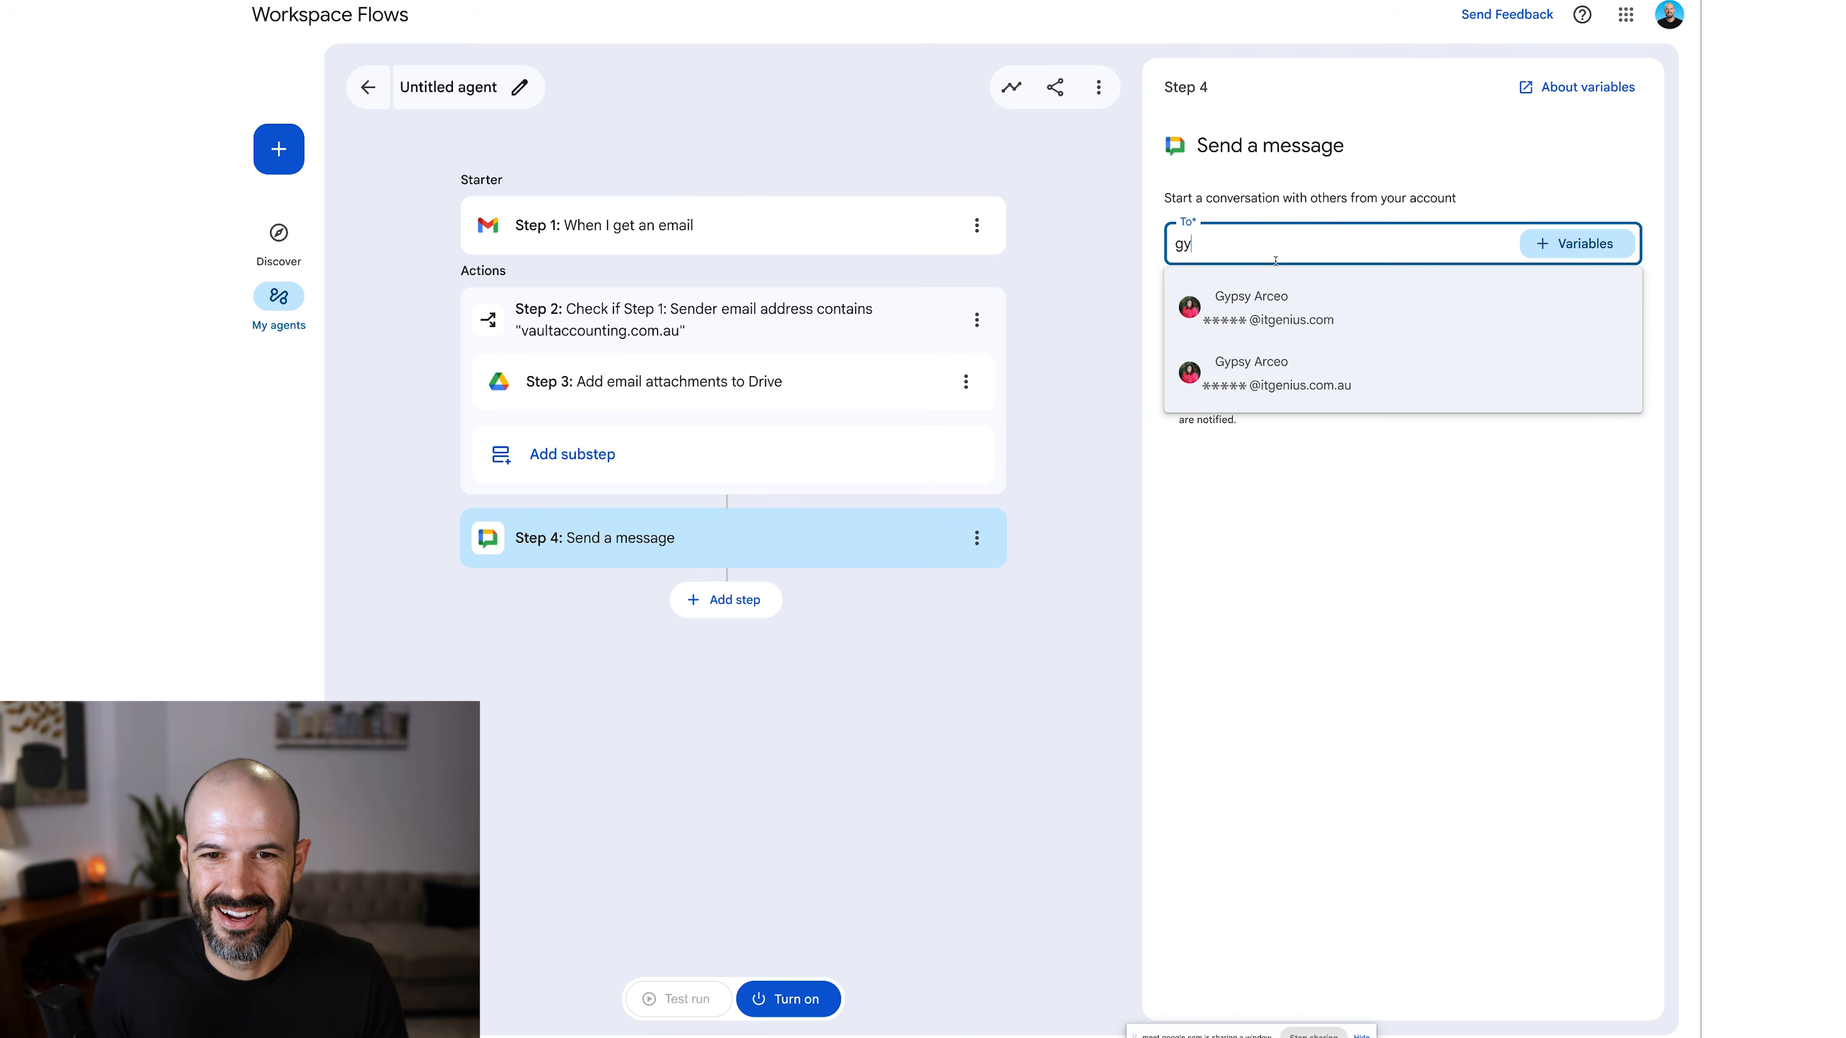
pyautogui.click(1287, 298)
# Write the Chat message "just dropped some new files in the Vault dropbox, could you please file them".
pyautogui.click(1283, 339)
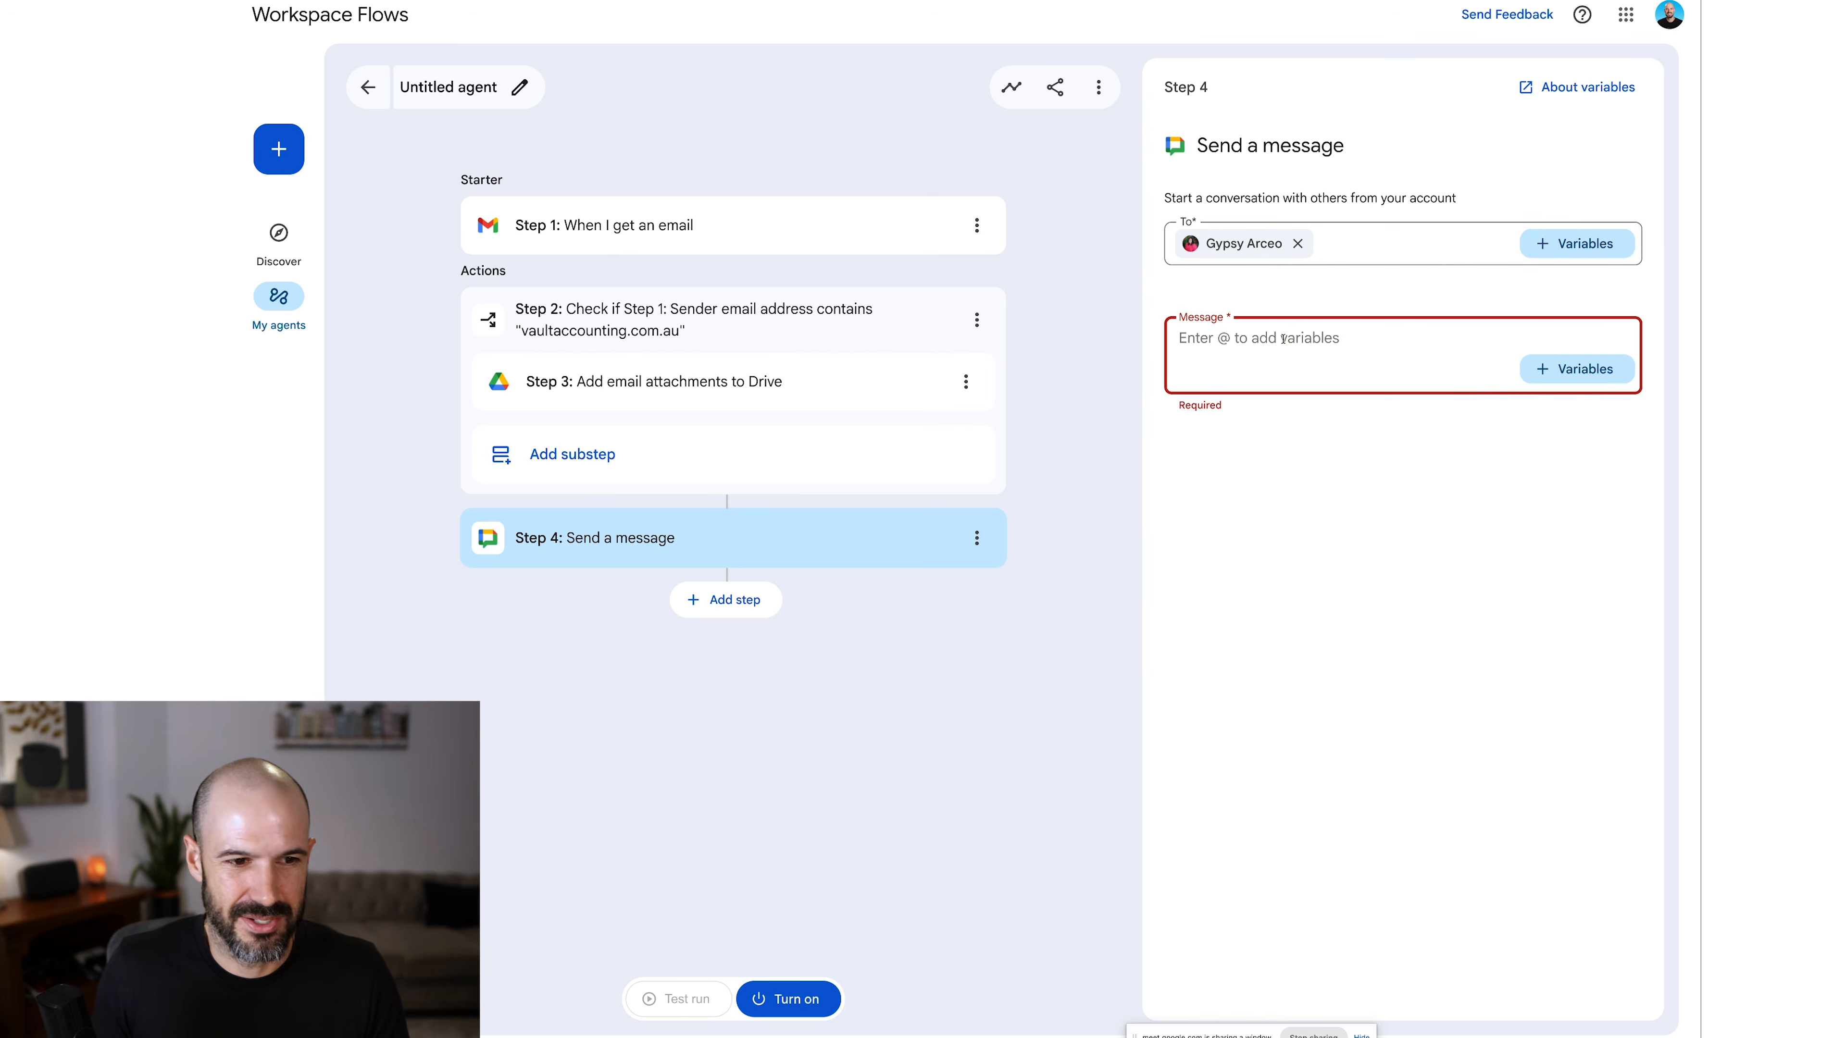
pyautogui.write('just dropped some new files in')
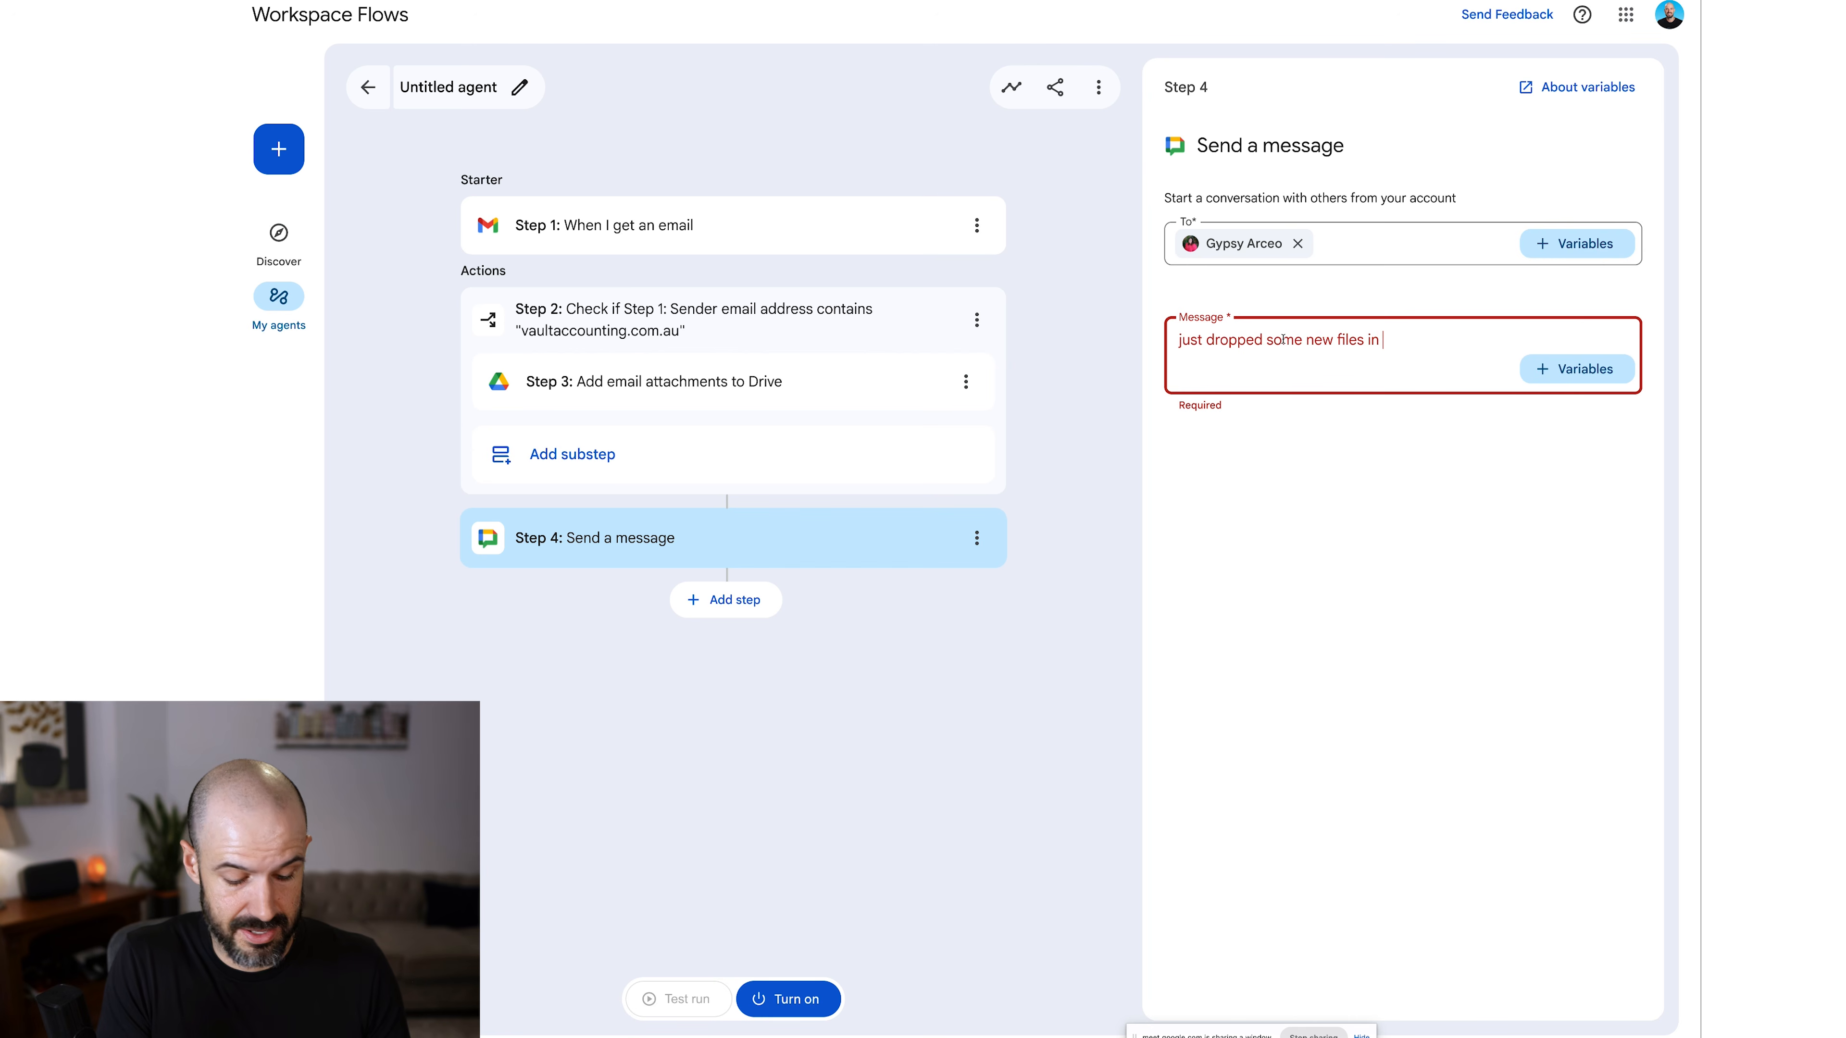
pyautogui.write('the Vault dropbox, could you')
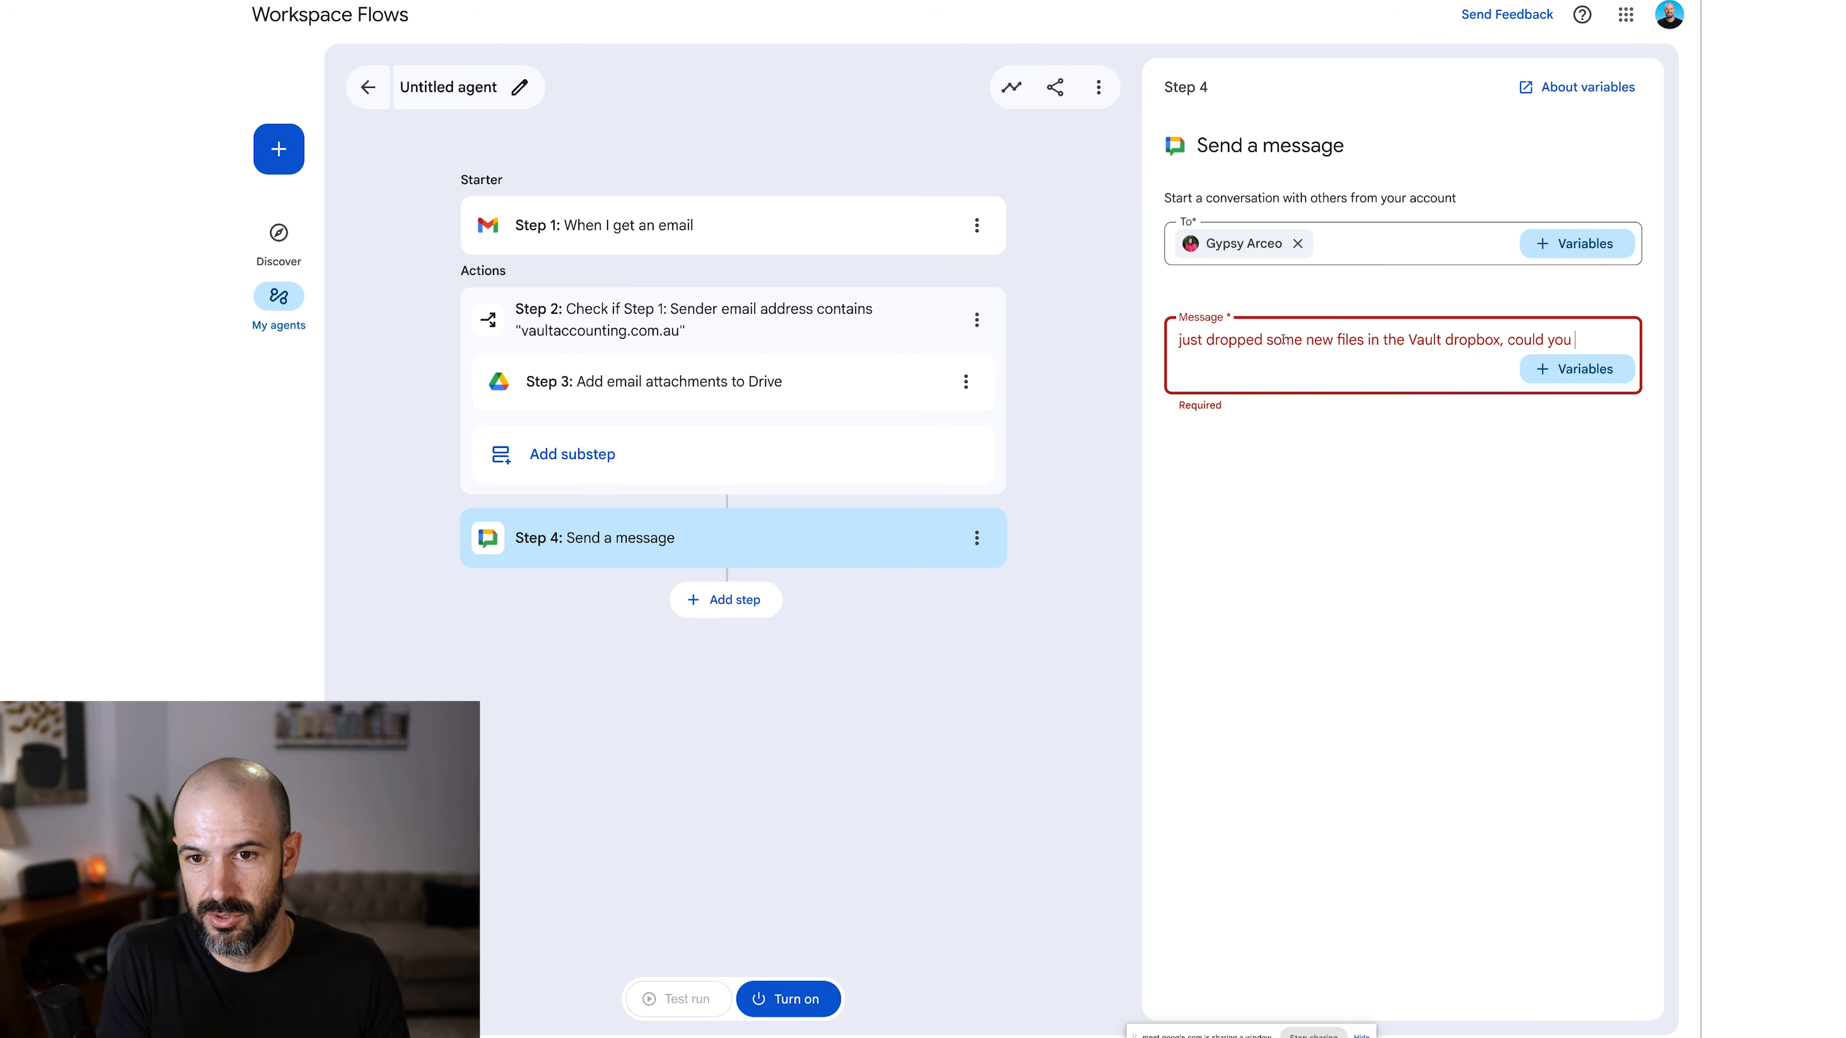
pyautogui.write('please file them')
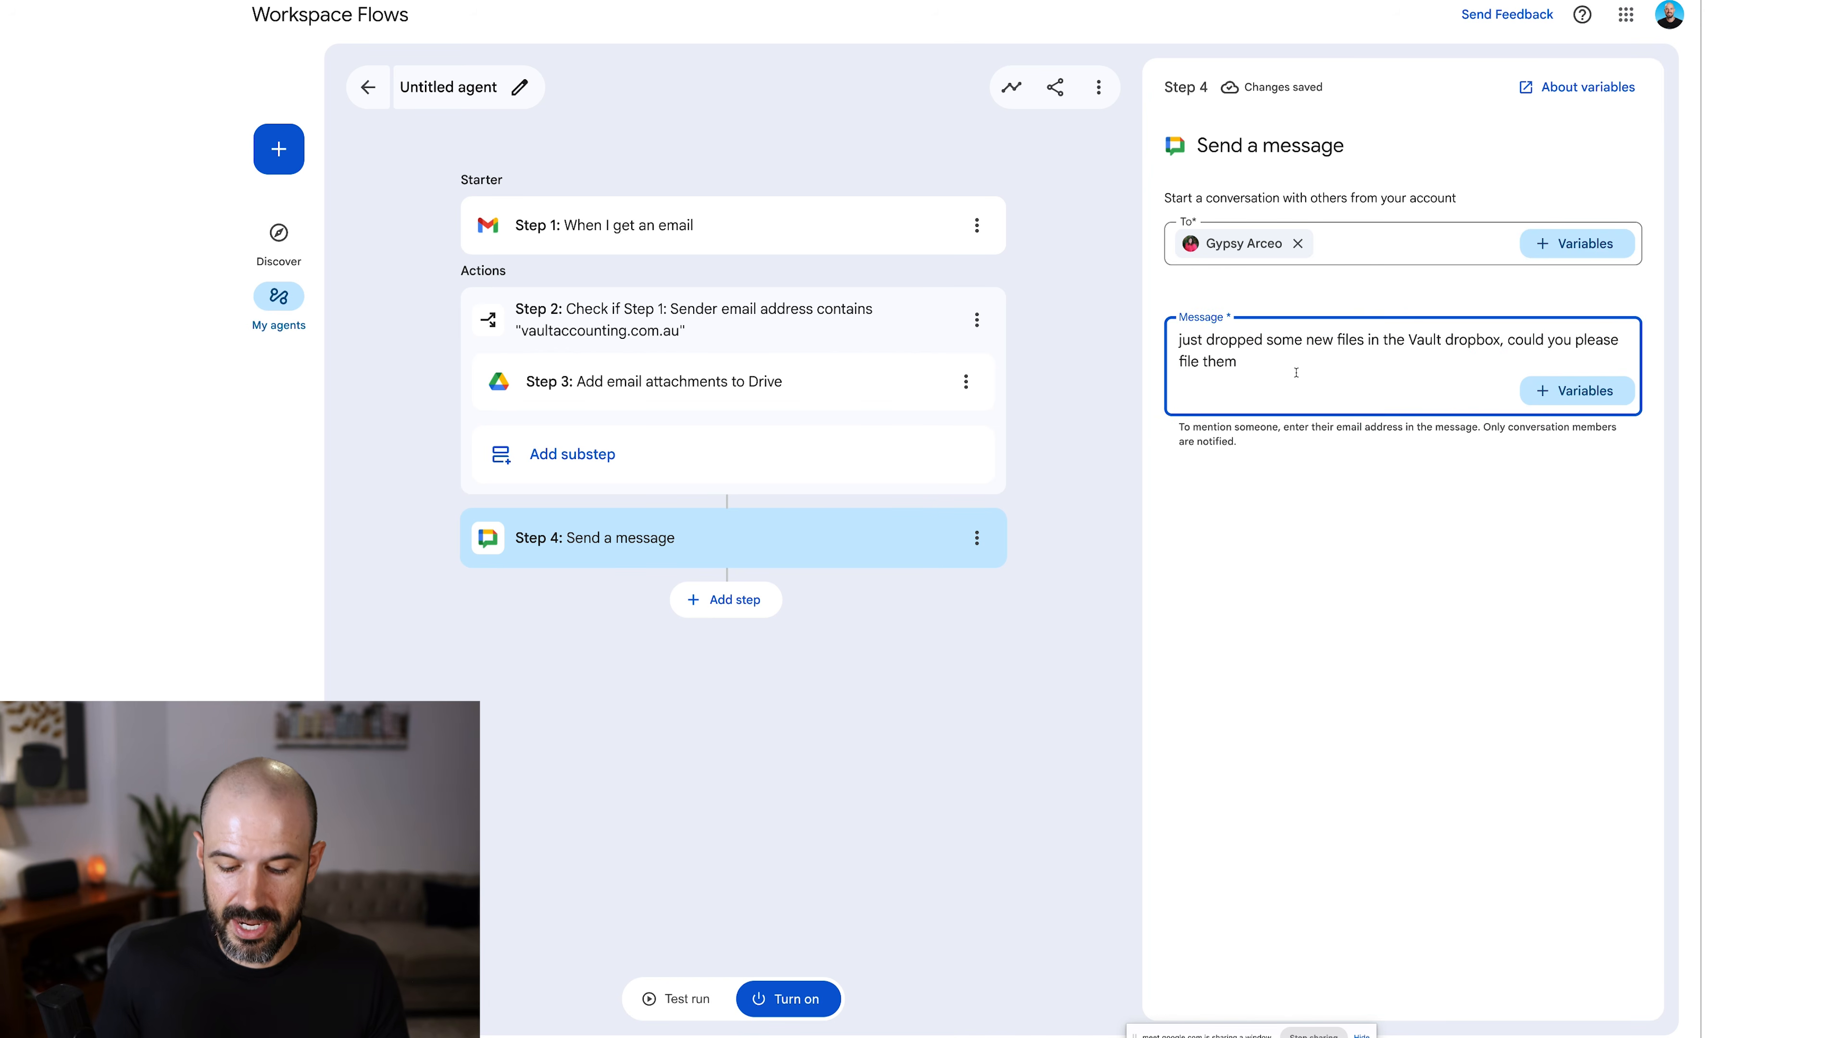
# Add the line "here's what Vault sent on email:" to the message and insert the starter's Drive links and Email body variables beneath their respective lines.
pyautogui.press('Return')
pyautogui.press('Return')
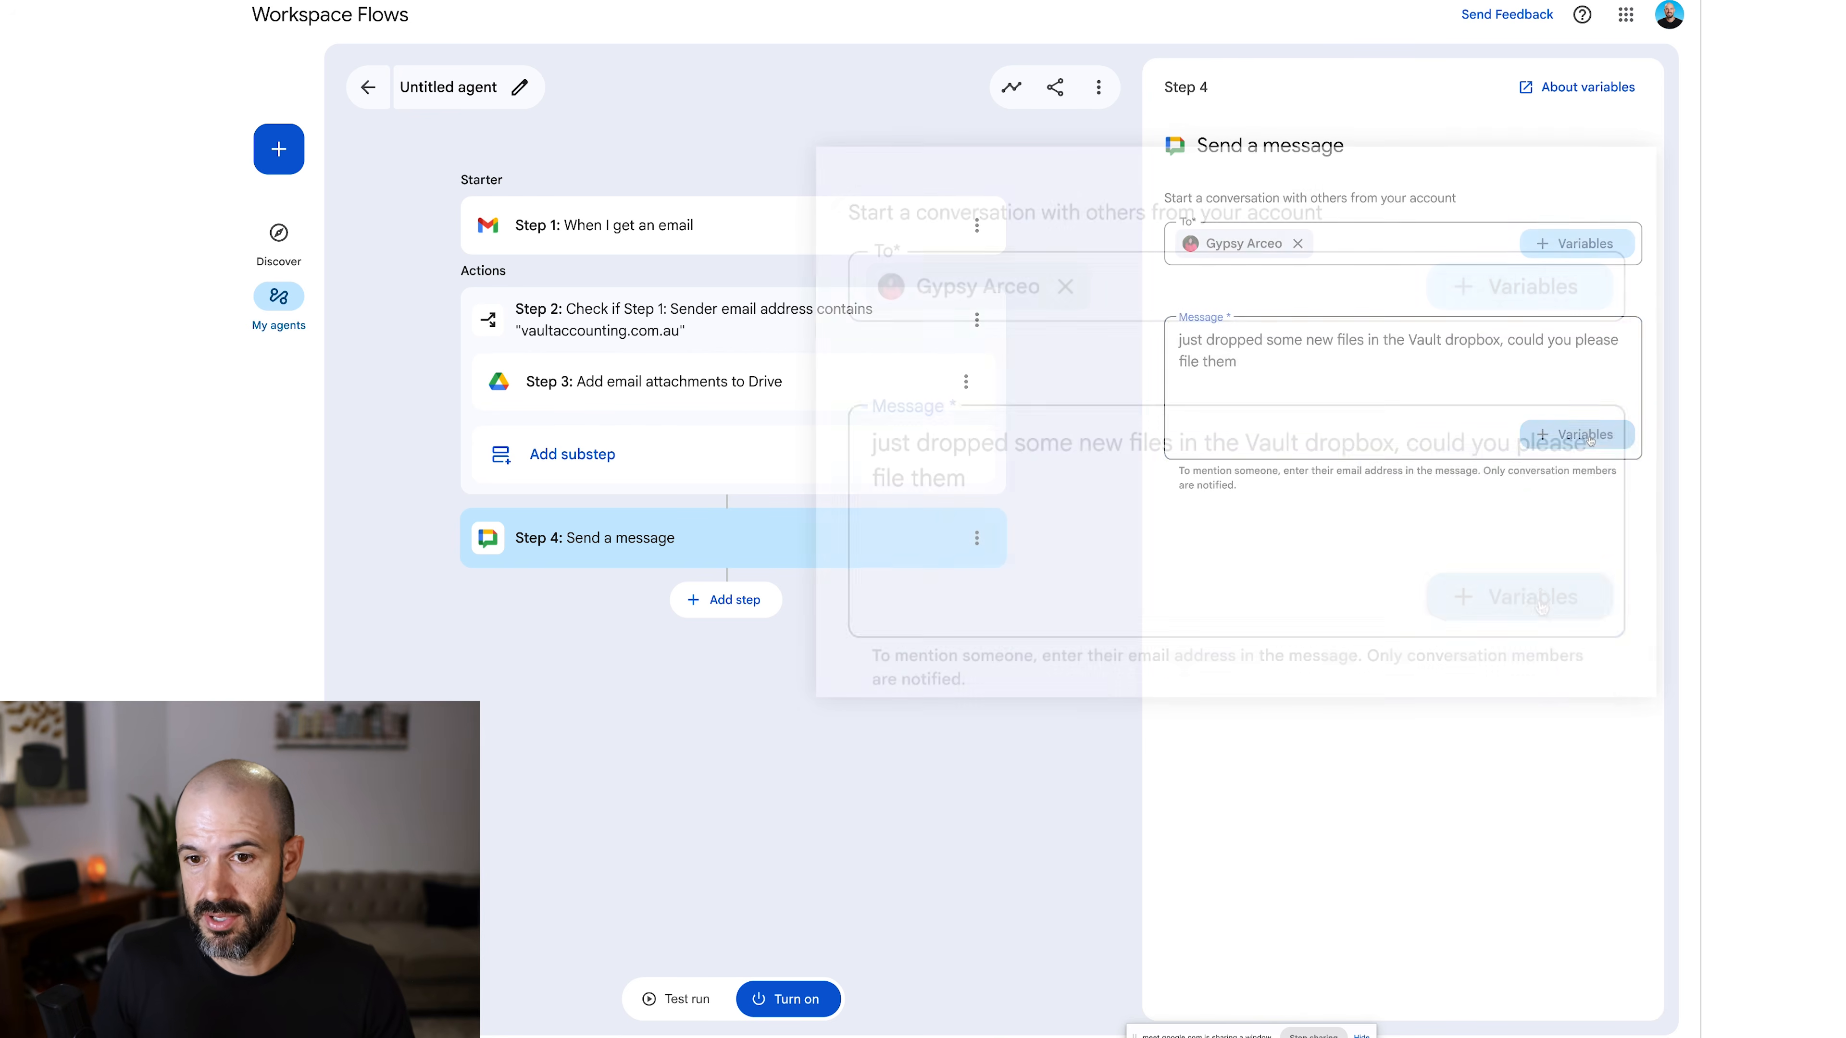
pyautogui.click(1579, 435)
pyautogui.click(1526, 536)
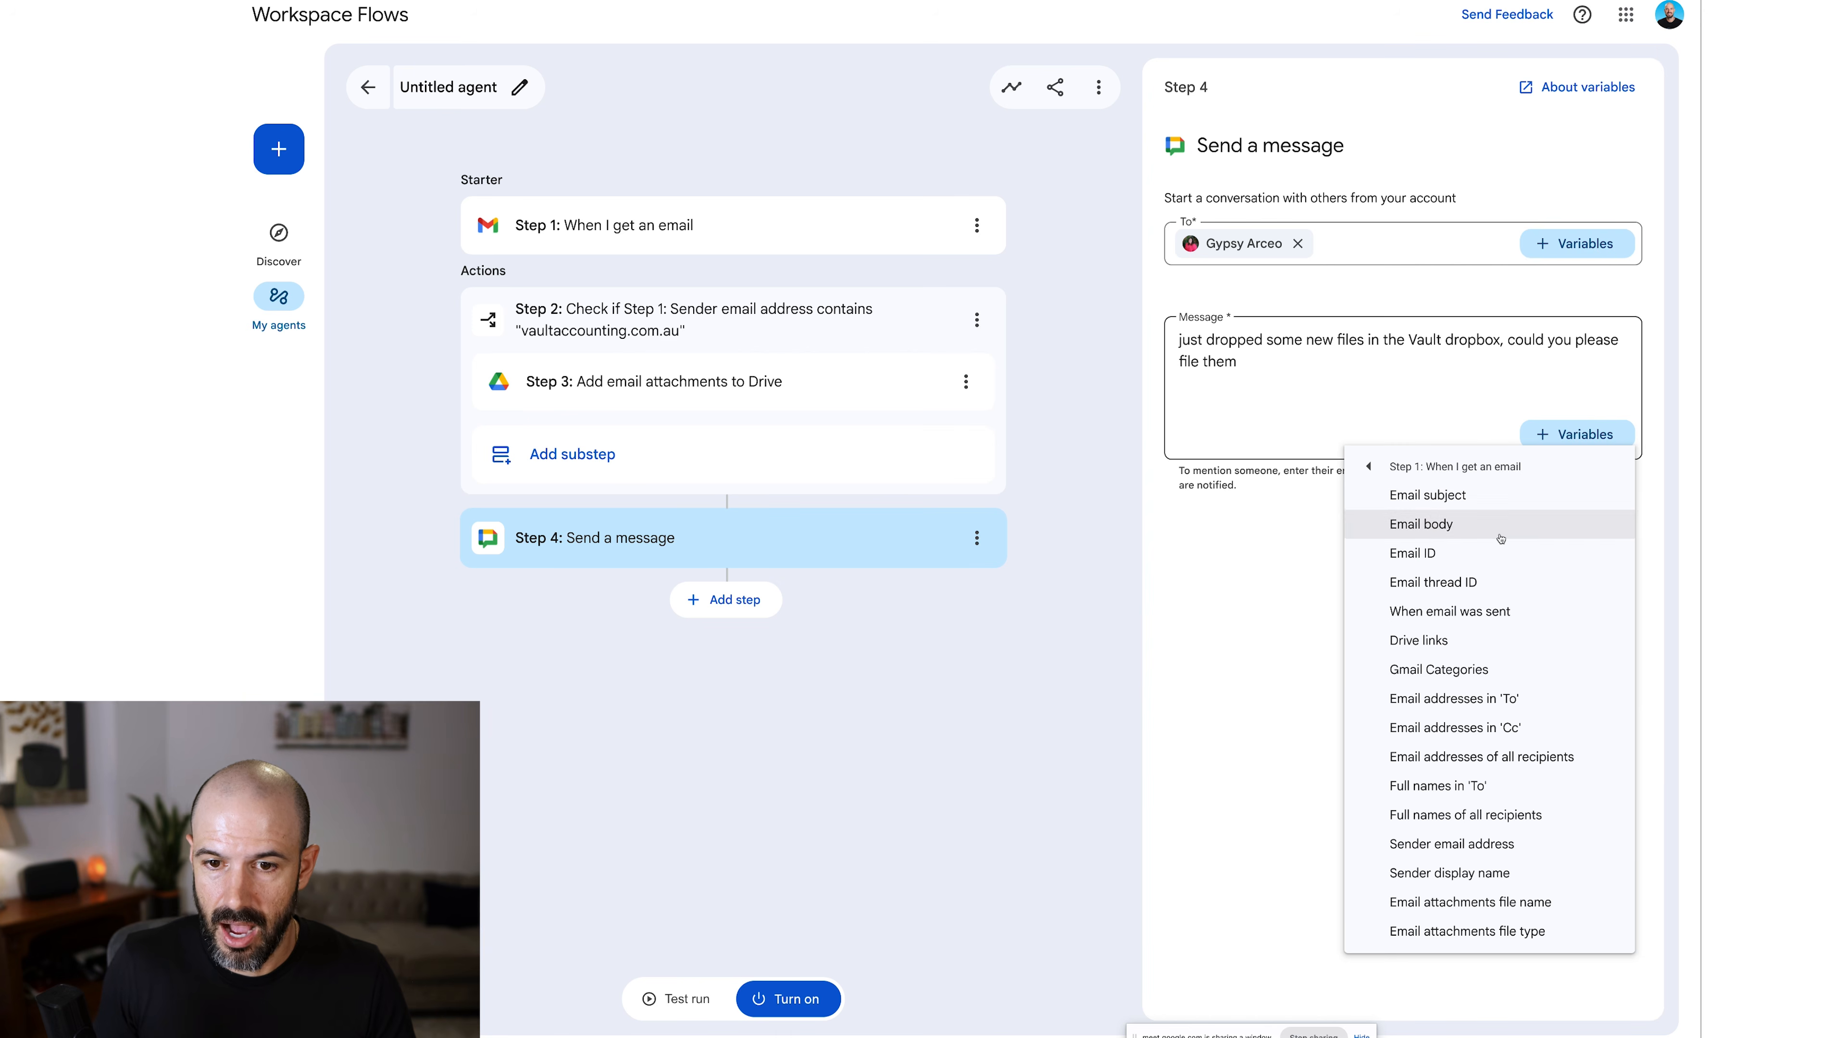
pyautogui.click(1270, 412)
pyautogui.press('Return')
pyautogui.press('Return')
pyautogui.write("here'")
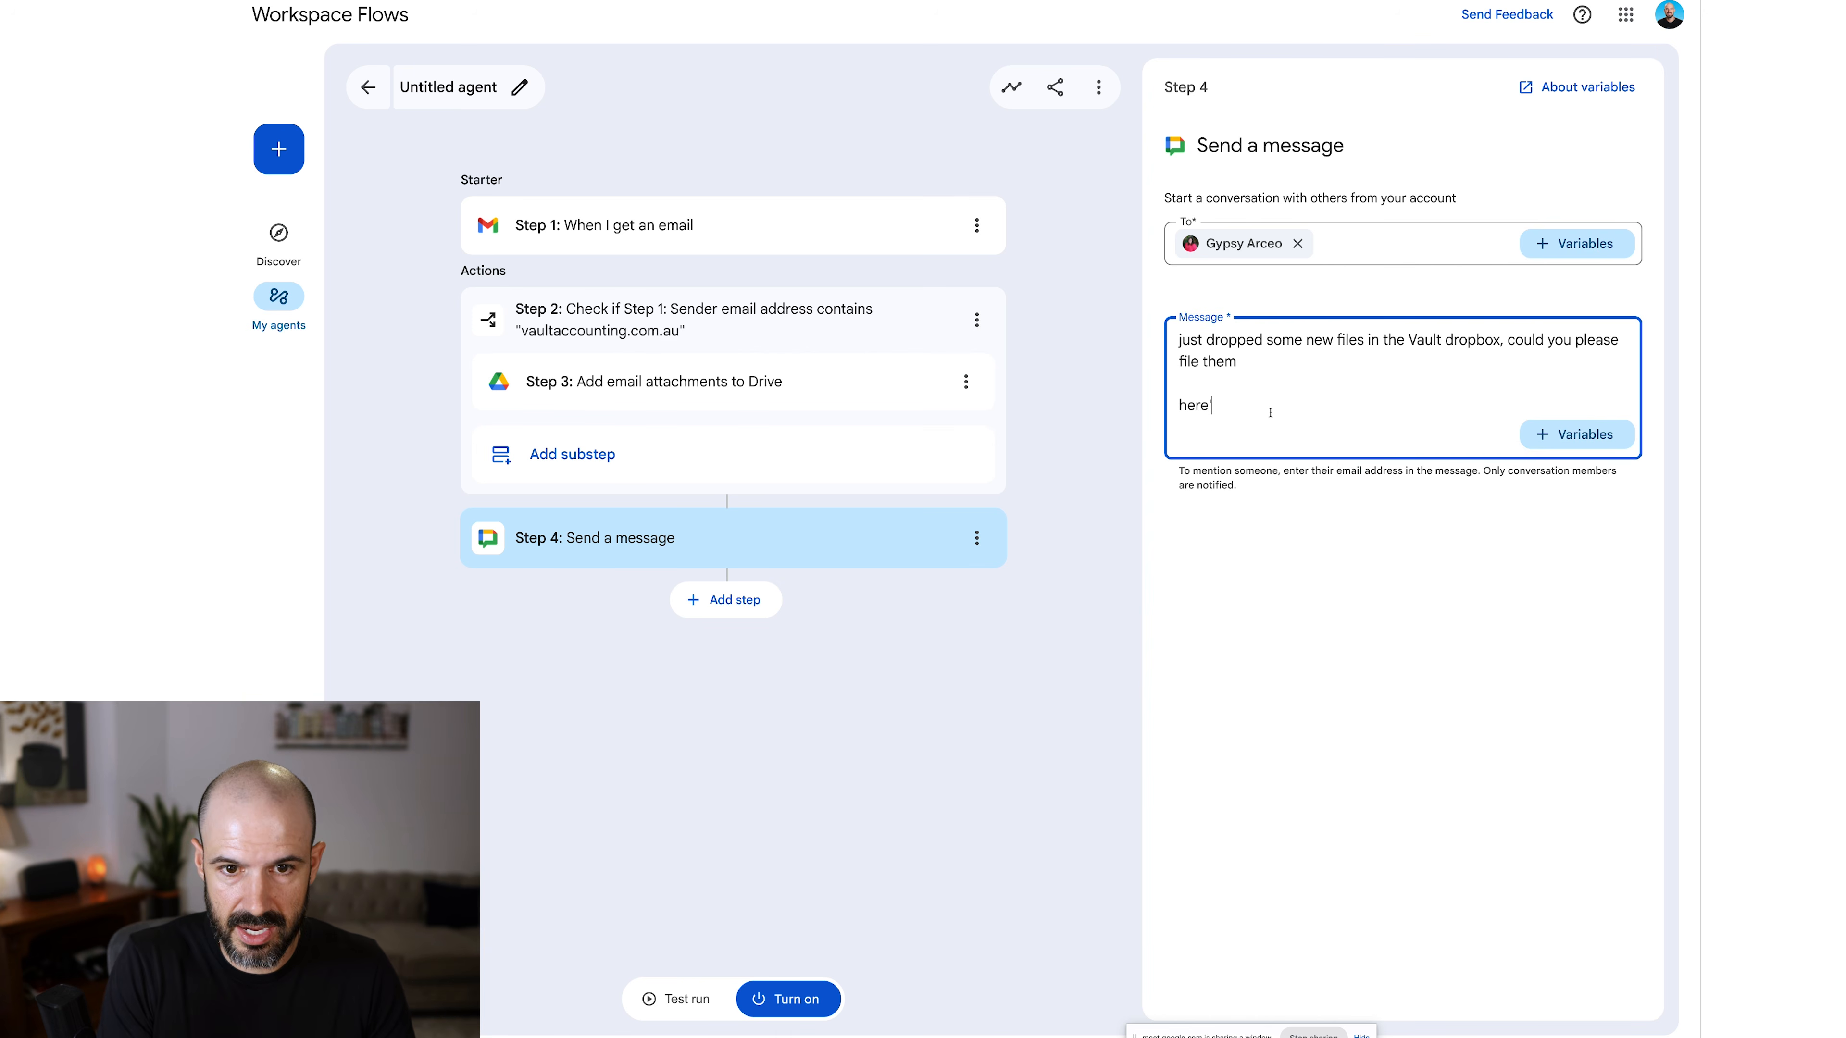
pyautogui.write('s what Vault sent')
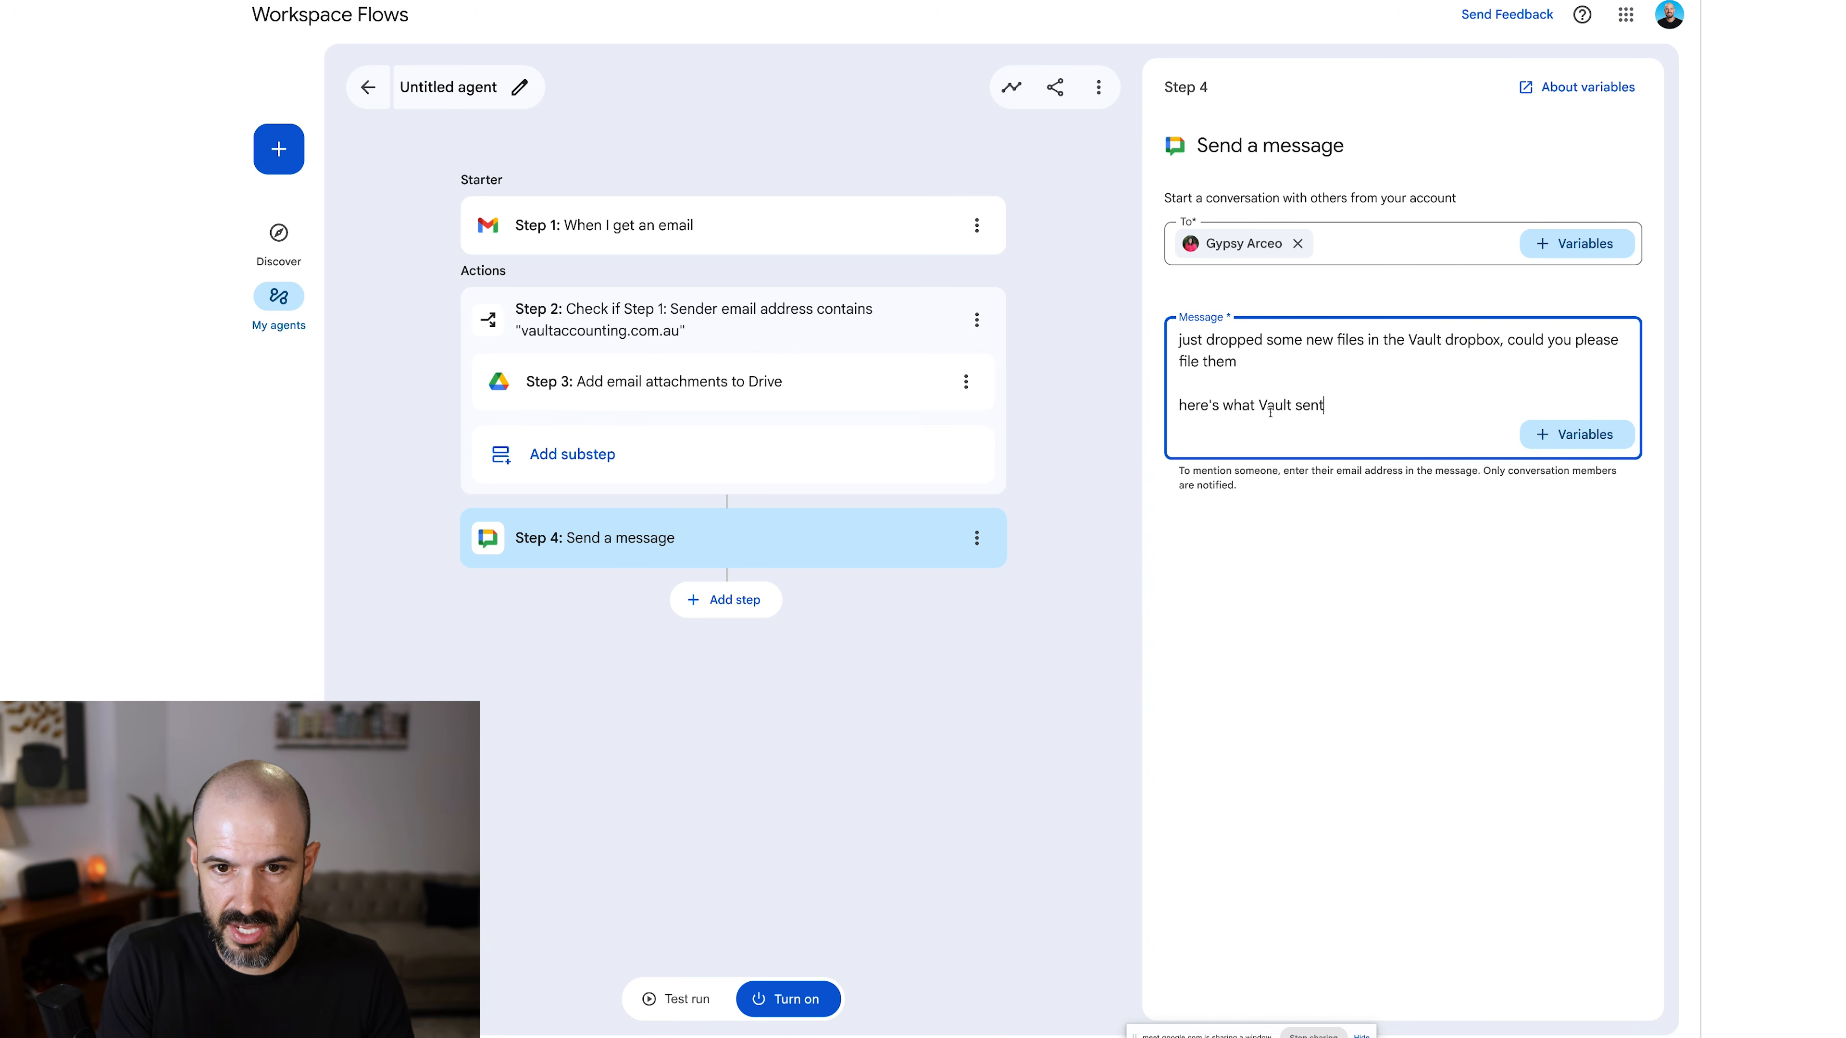
pyautogui.write(' on email')
pyautogui.write(':')
pyautogui.press('Return')
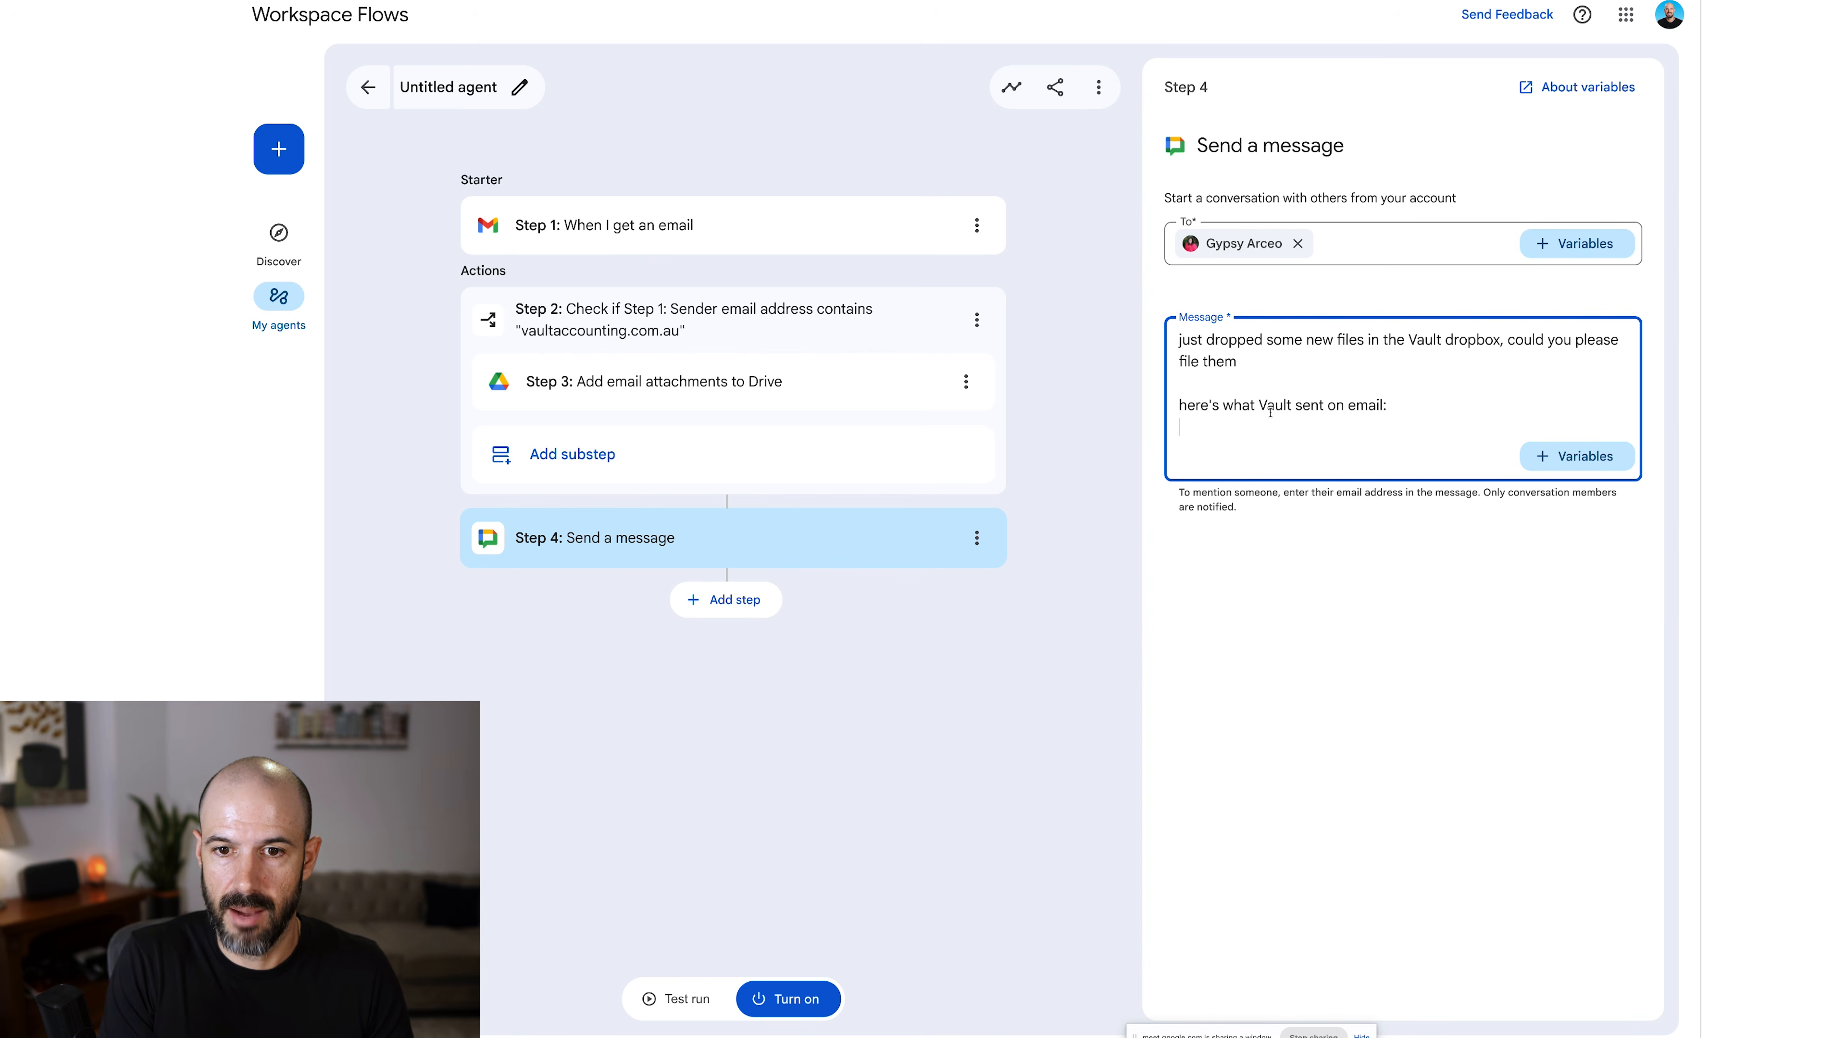
pyautogui.click(1575, 455)
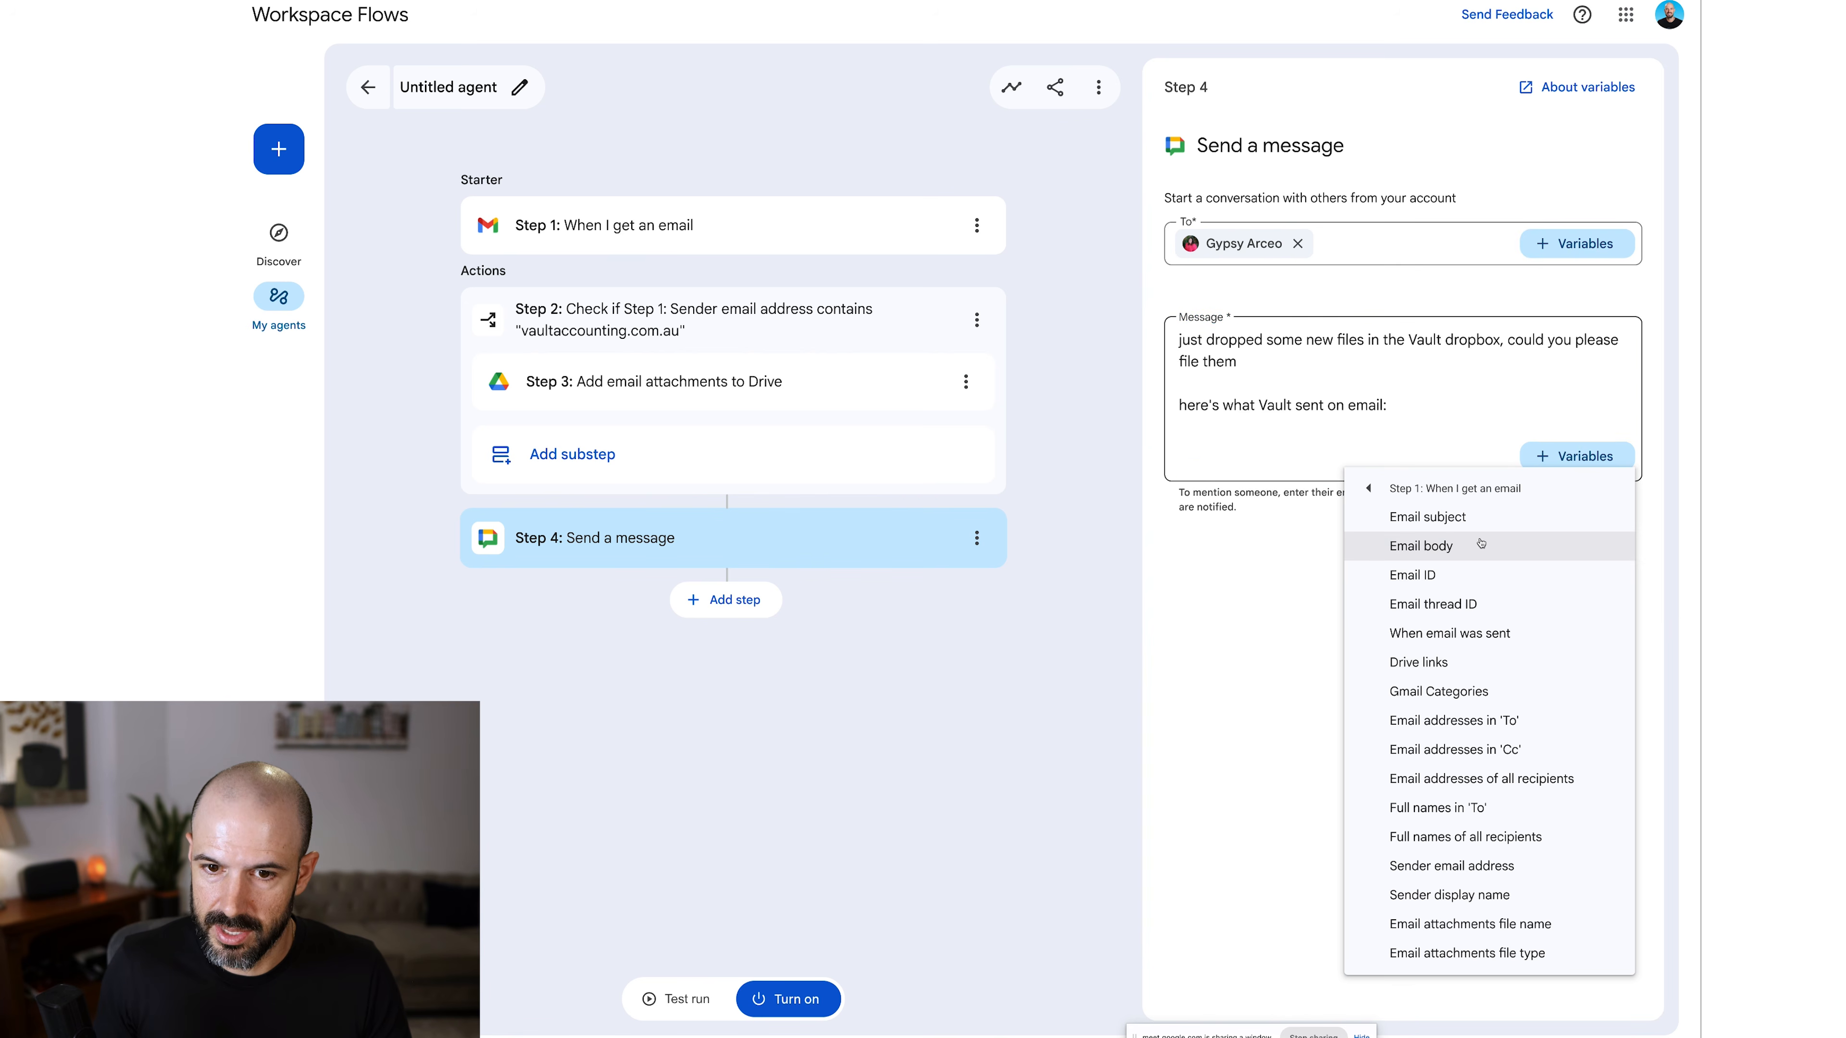
pyautogui.click(1476, 545)
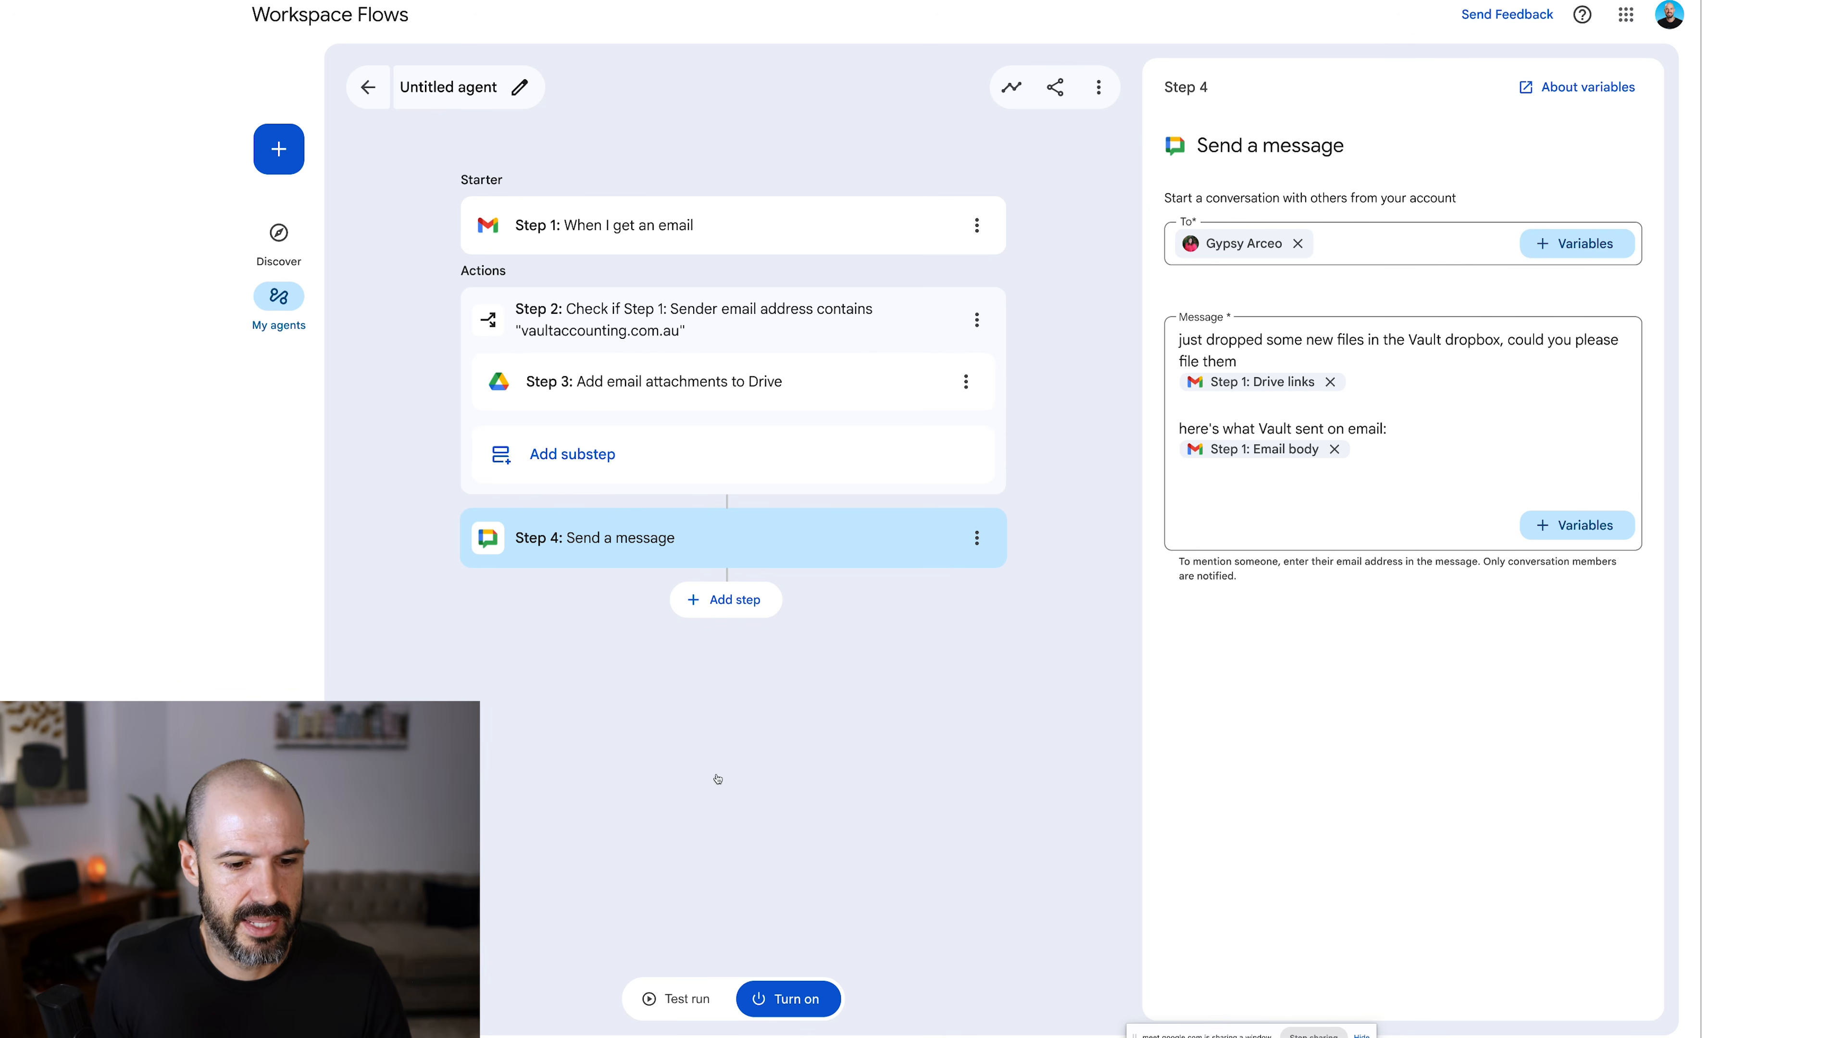
# Copy the domain from the sender condition and test run the agent on the "RE: Next steps | itGenius | Macquarie" email, checking the condition's result.
pyautogui.click(687, 1009)
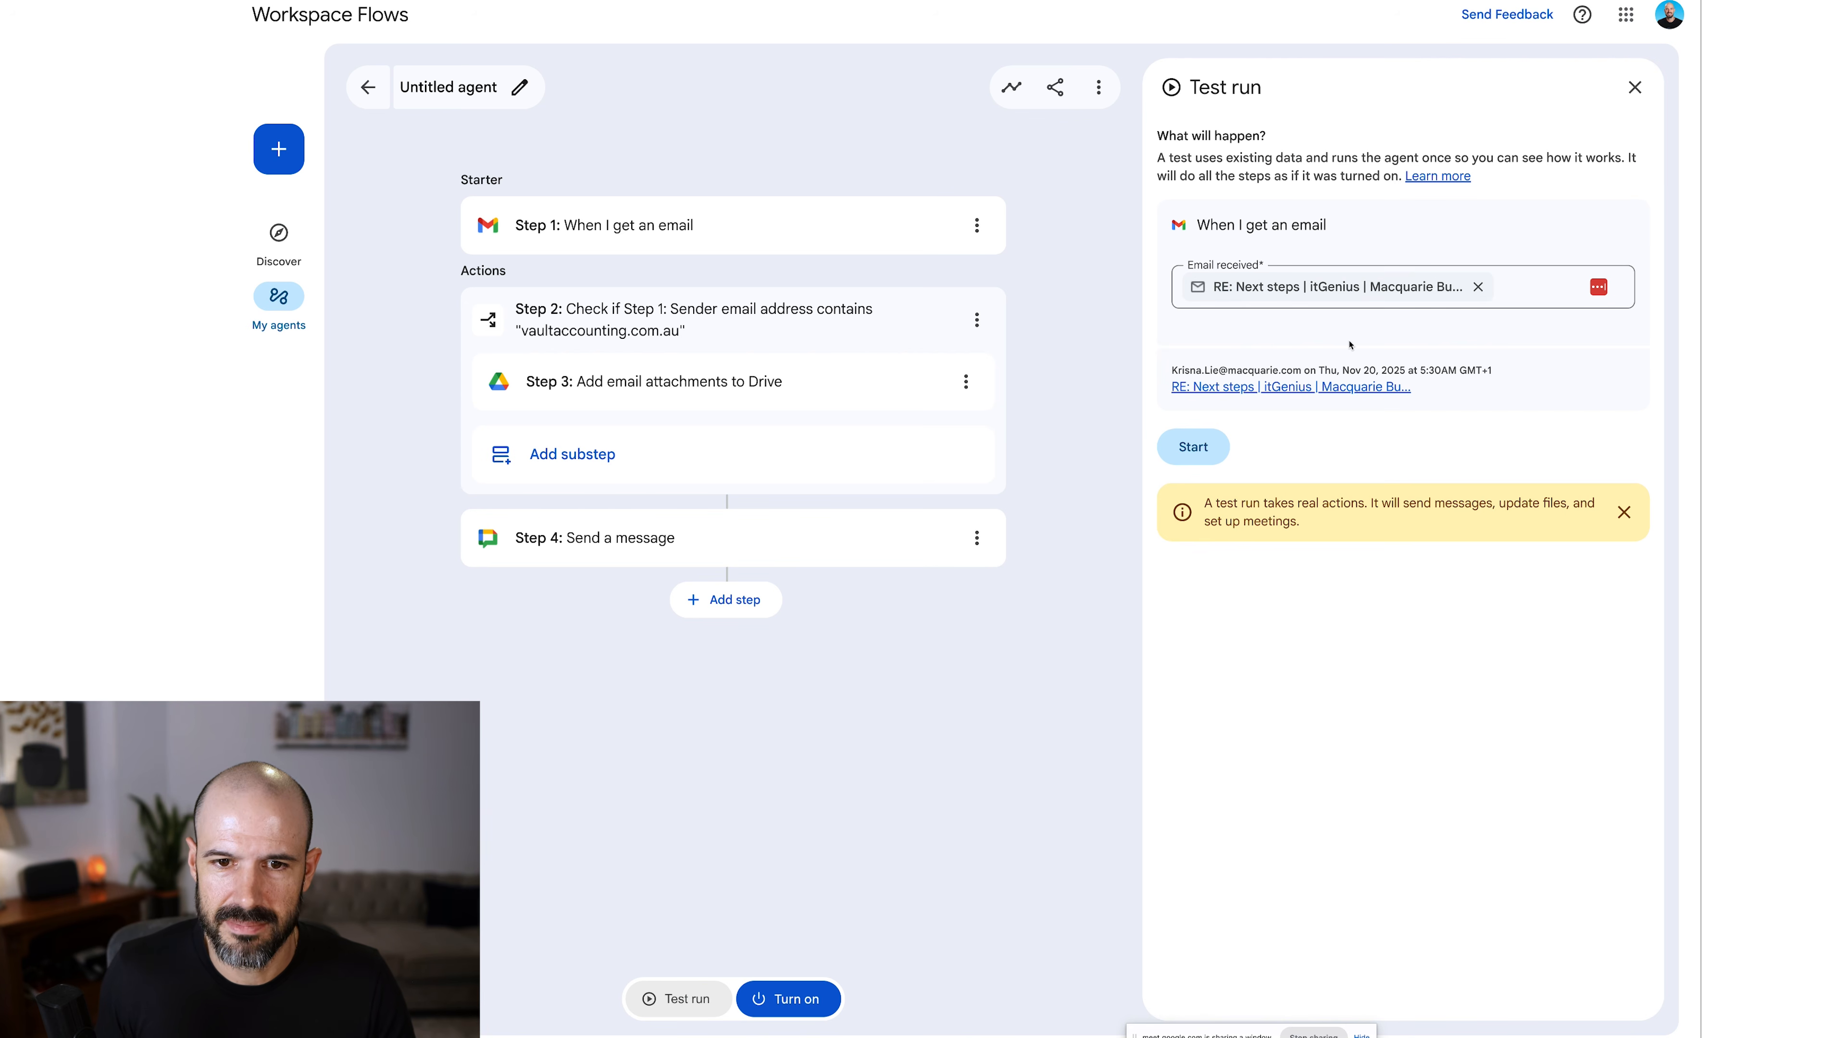
pyautogui.click(661, 334)
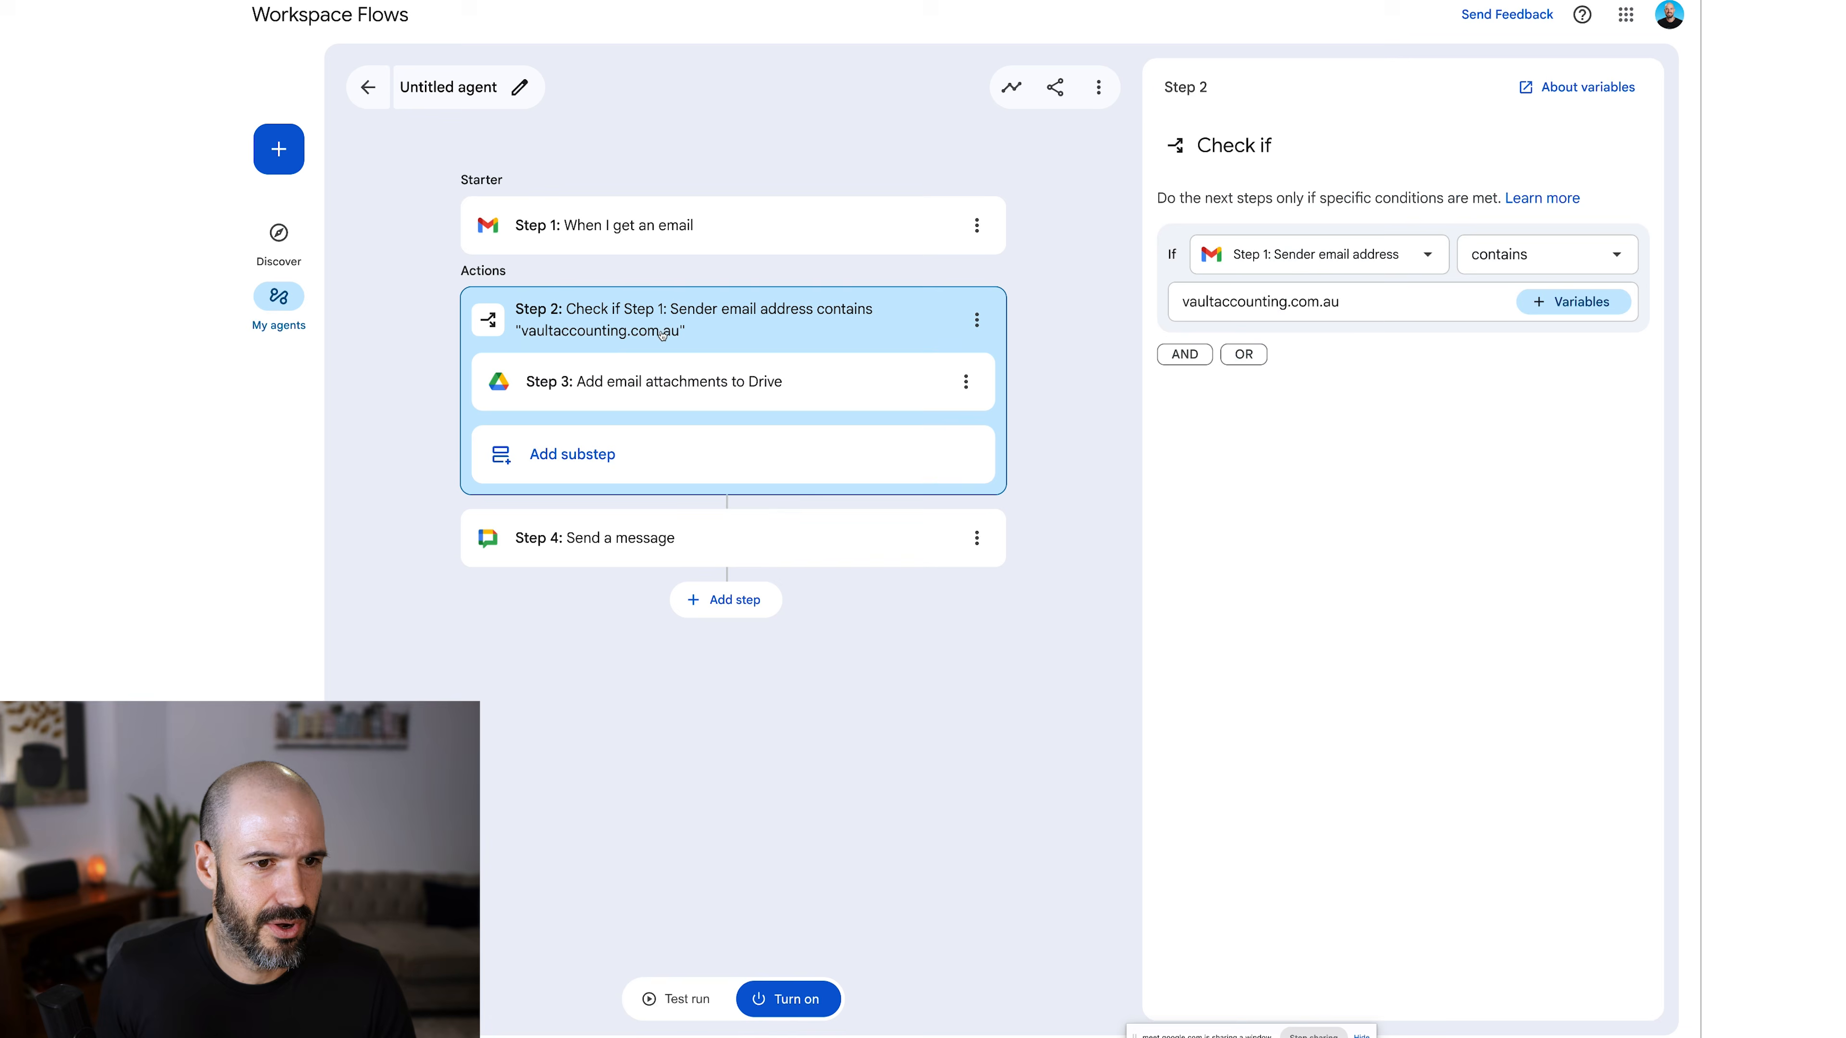
pyautogui.click(1291, 304)
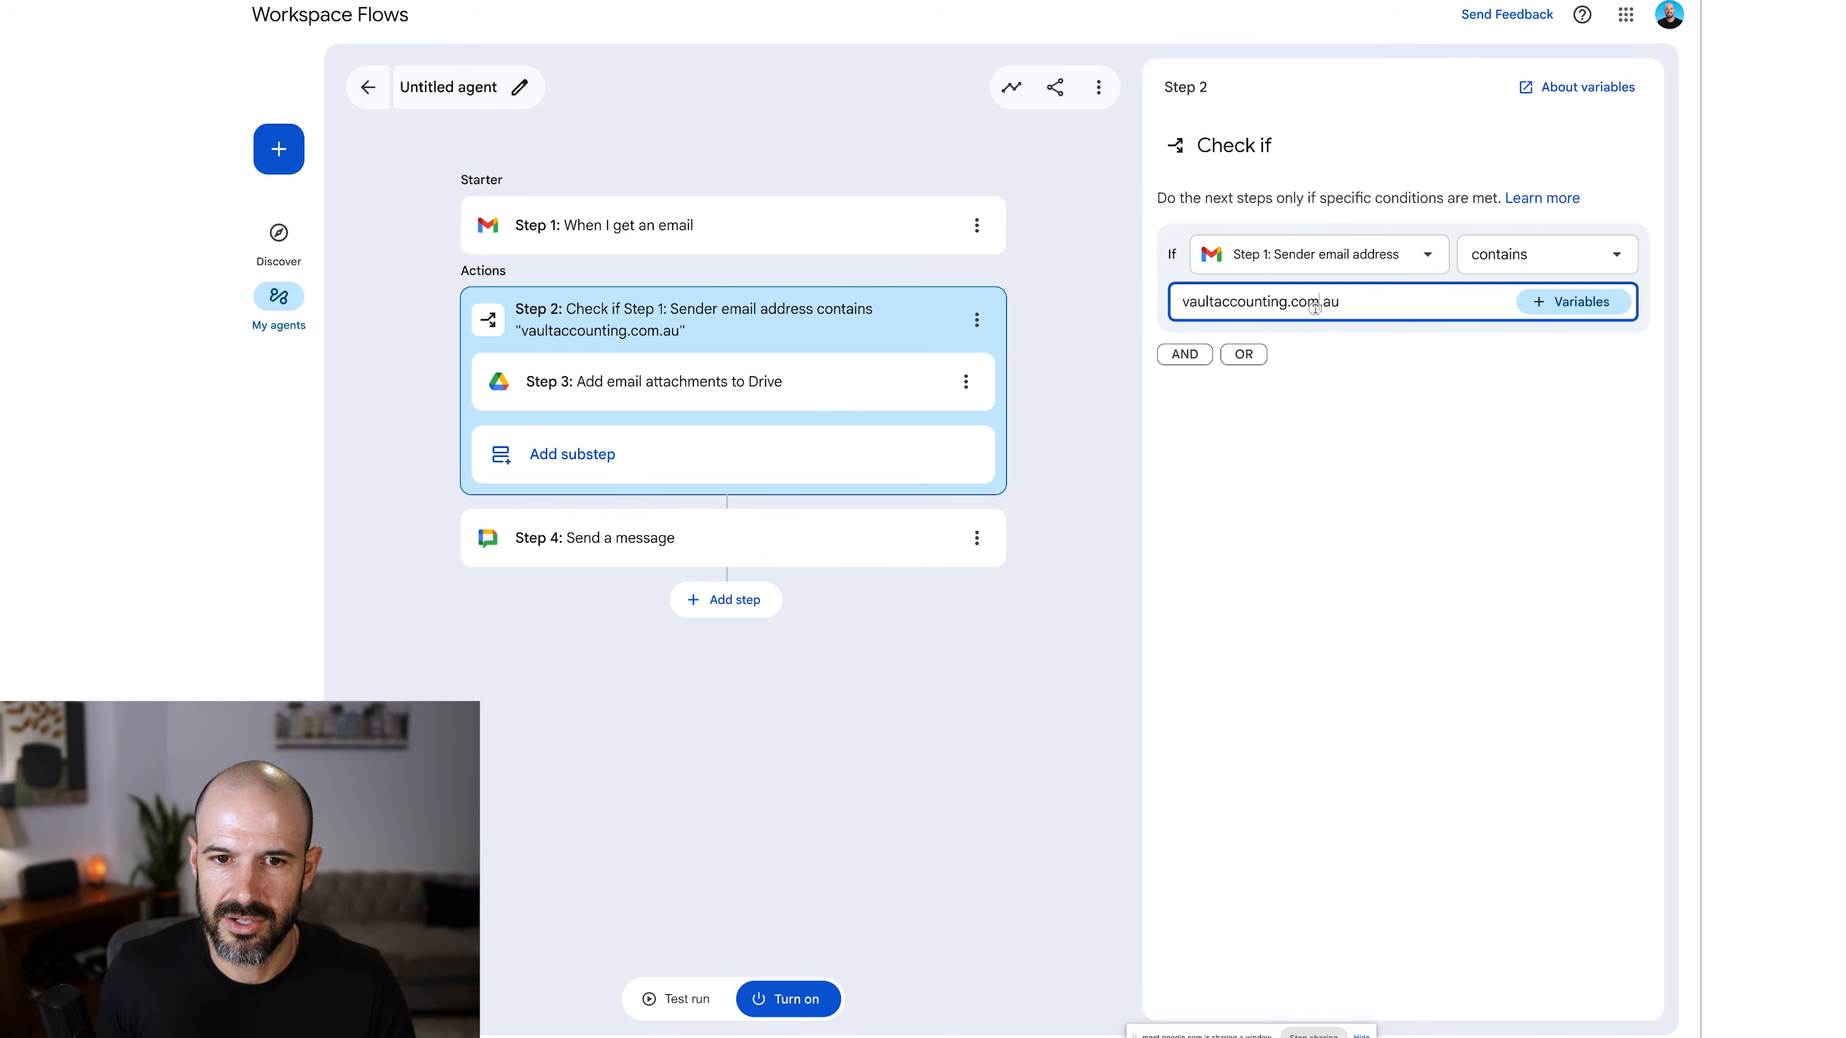
pyautogui.tripleClick(1315, 307)
pyautogui.hotkey('ctrl', 'c')
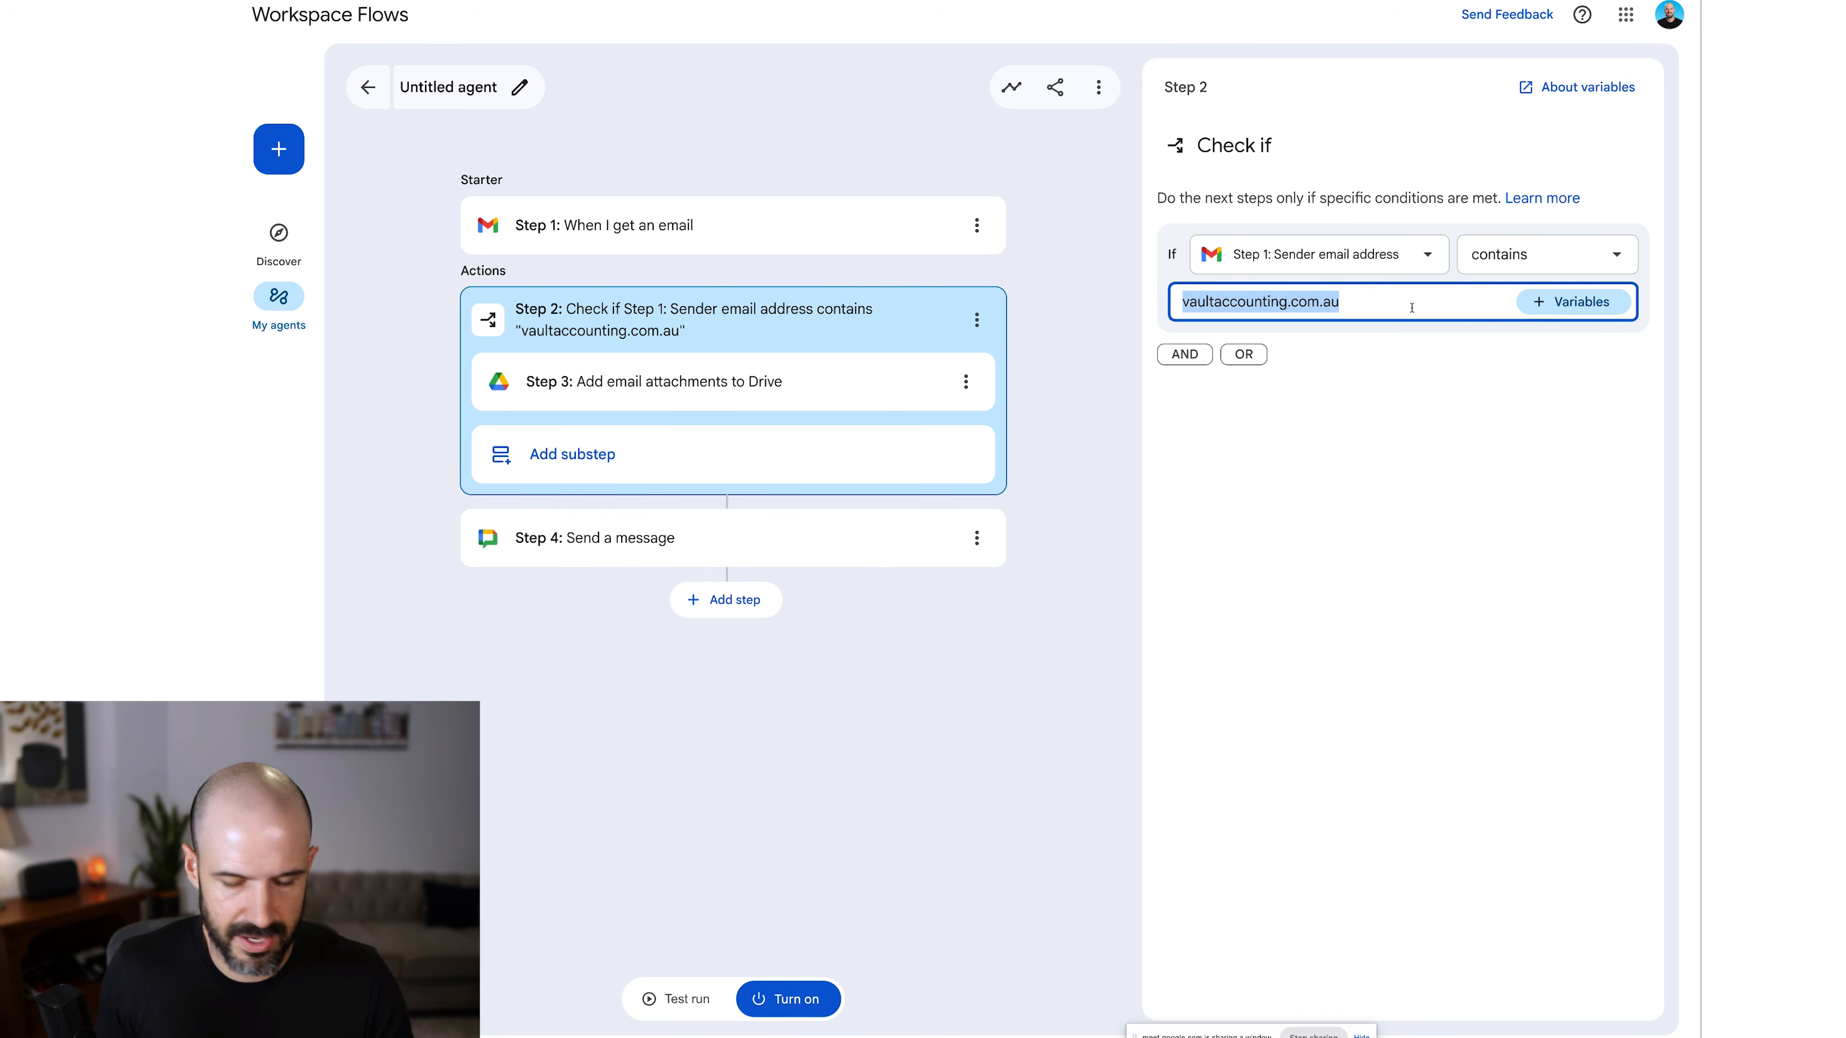
pyautogui.click(1541, 311)
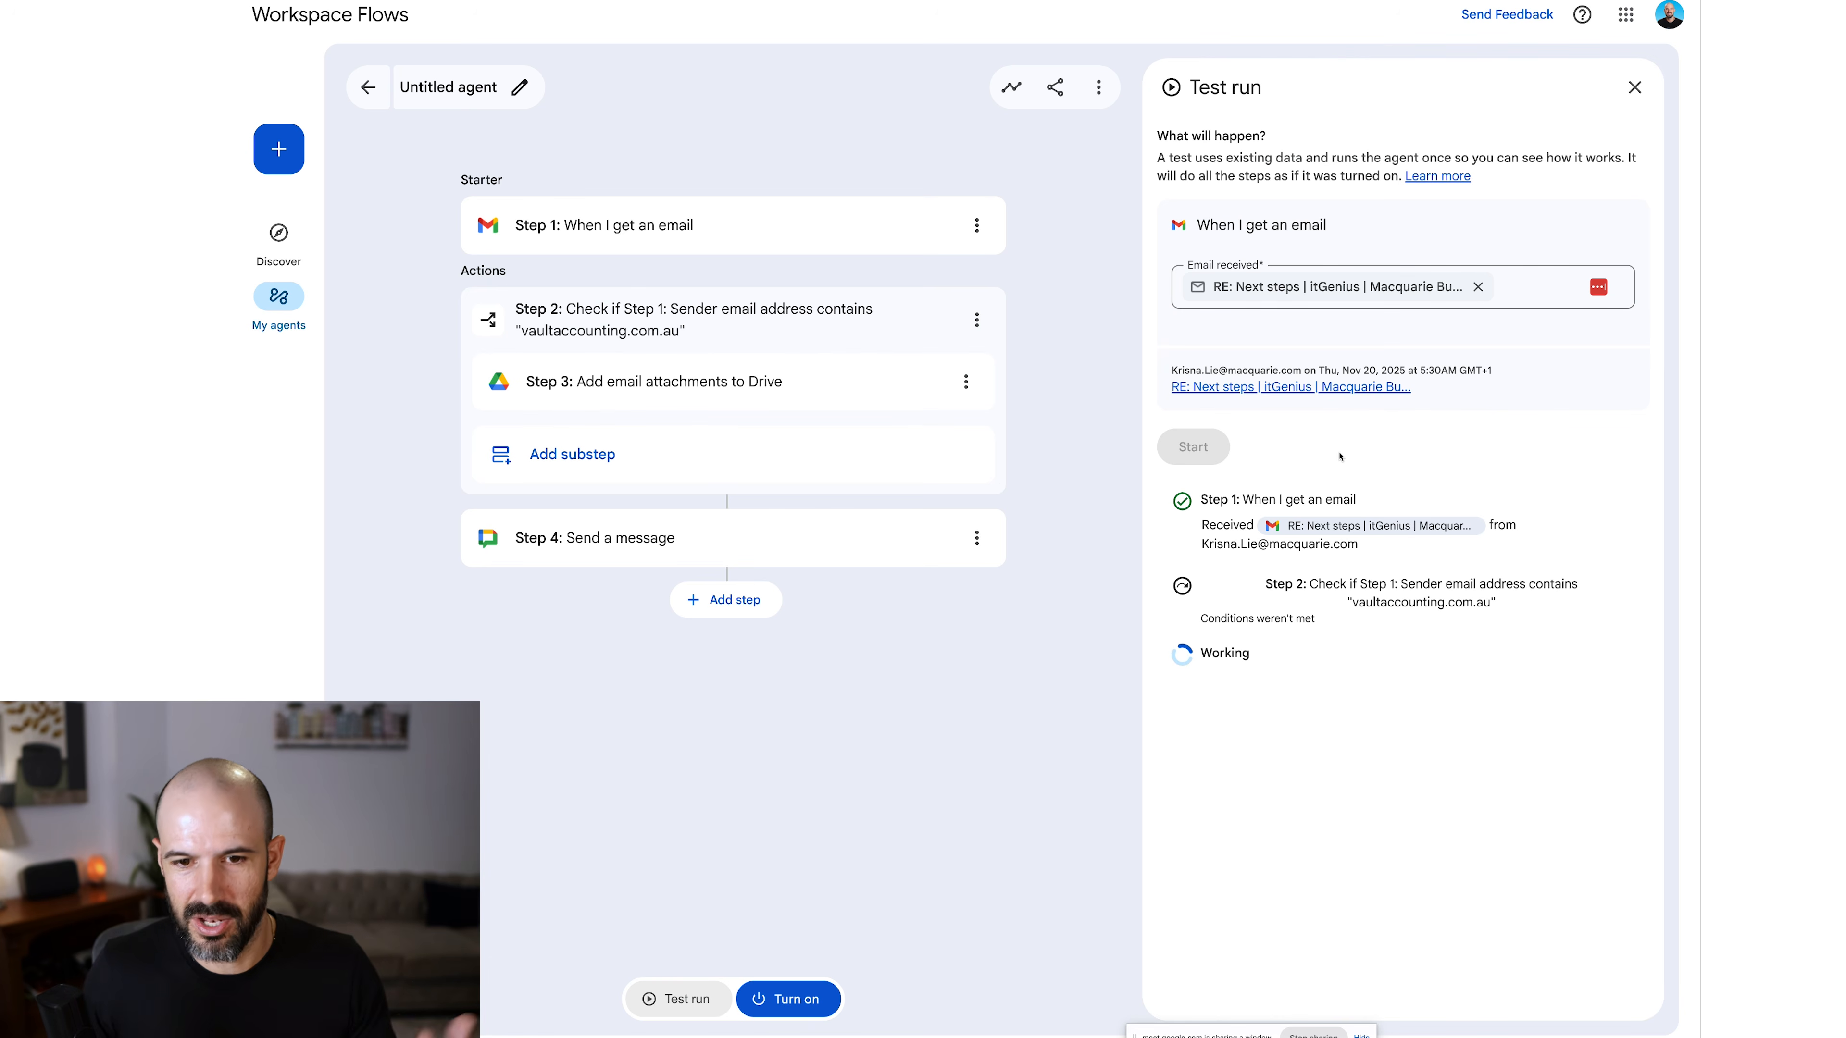
pyautogui.moveTo(1312, 618); pyautogui.dragTo(1196, 625)
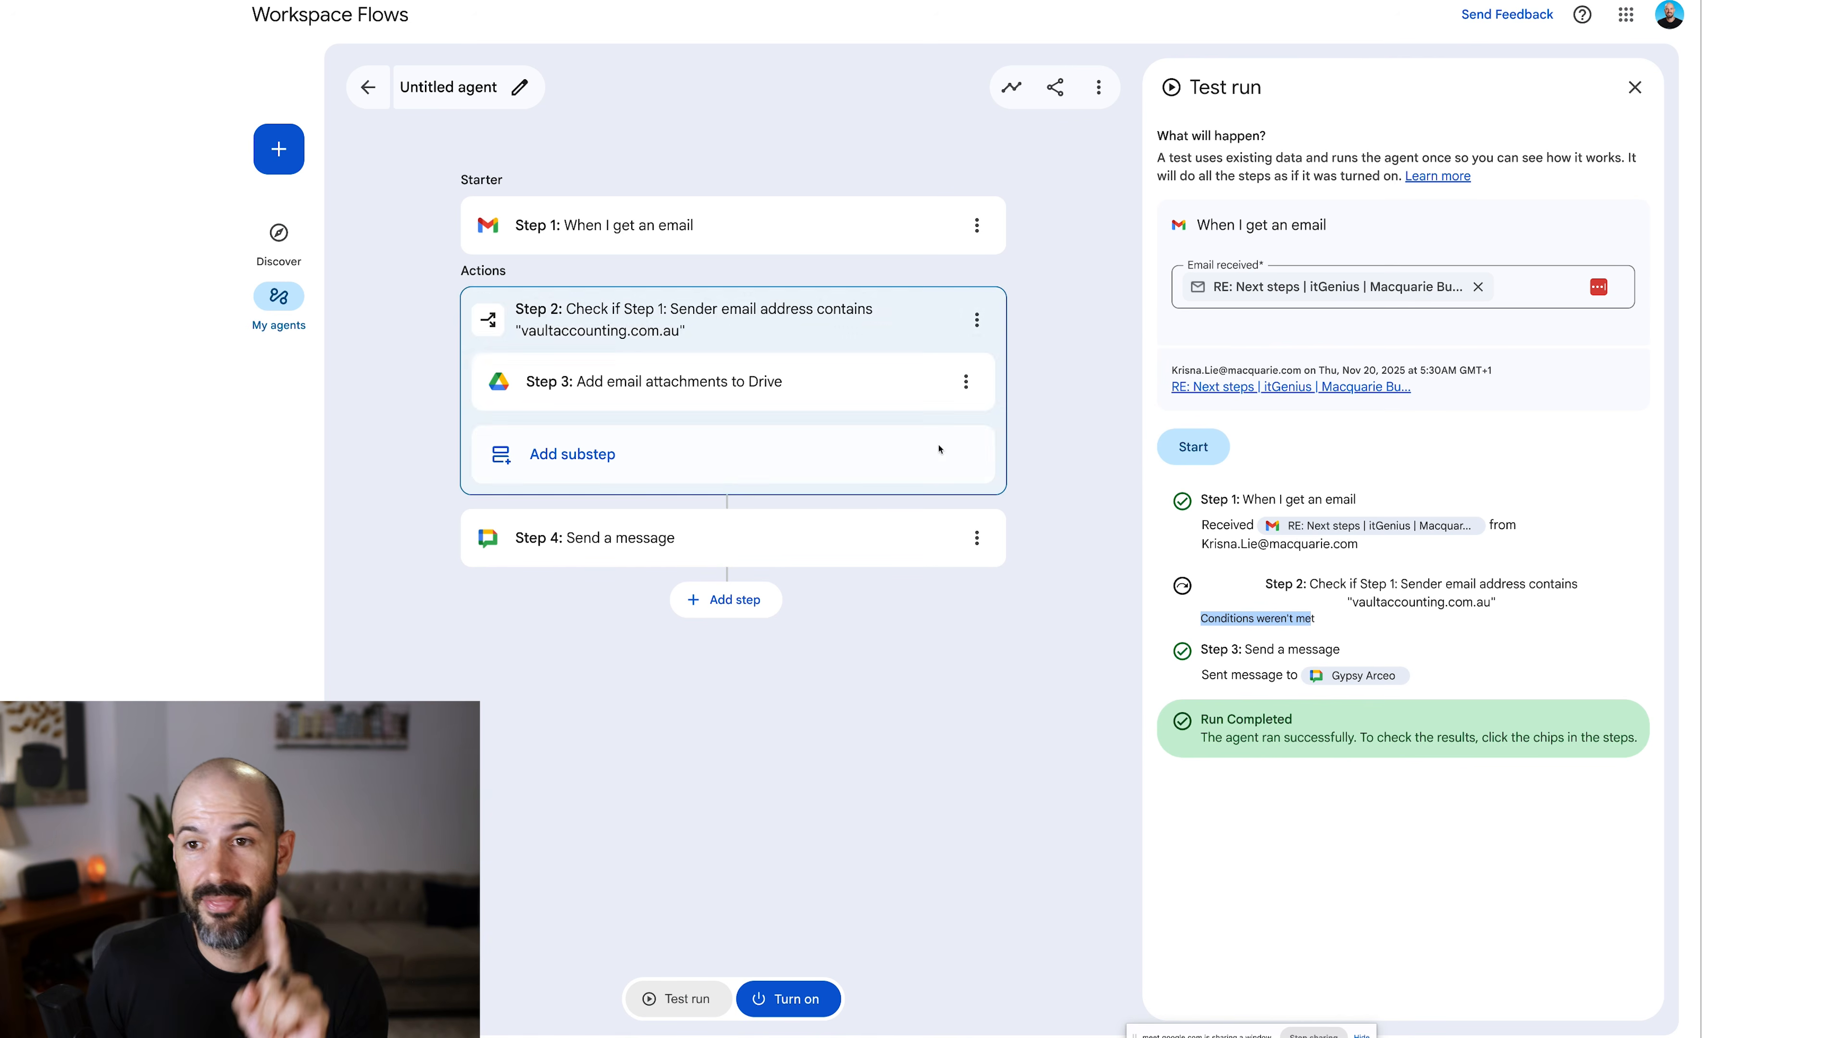
# Try limiting the email starter to specific emails with "vault" as the sender.
pyautogui.click(744, 225)
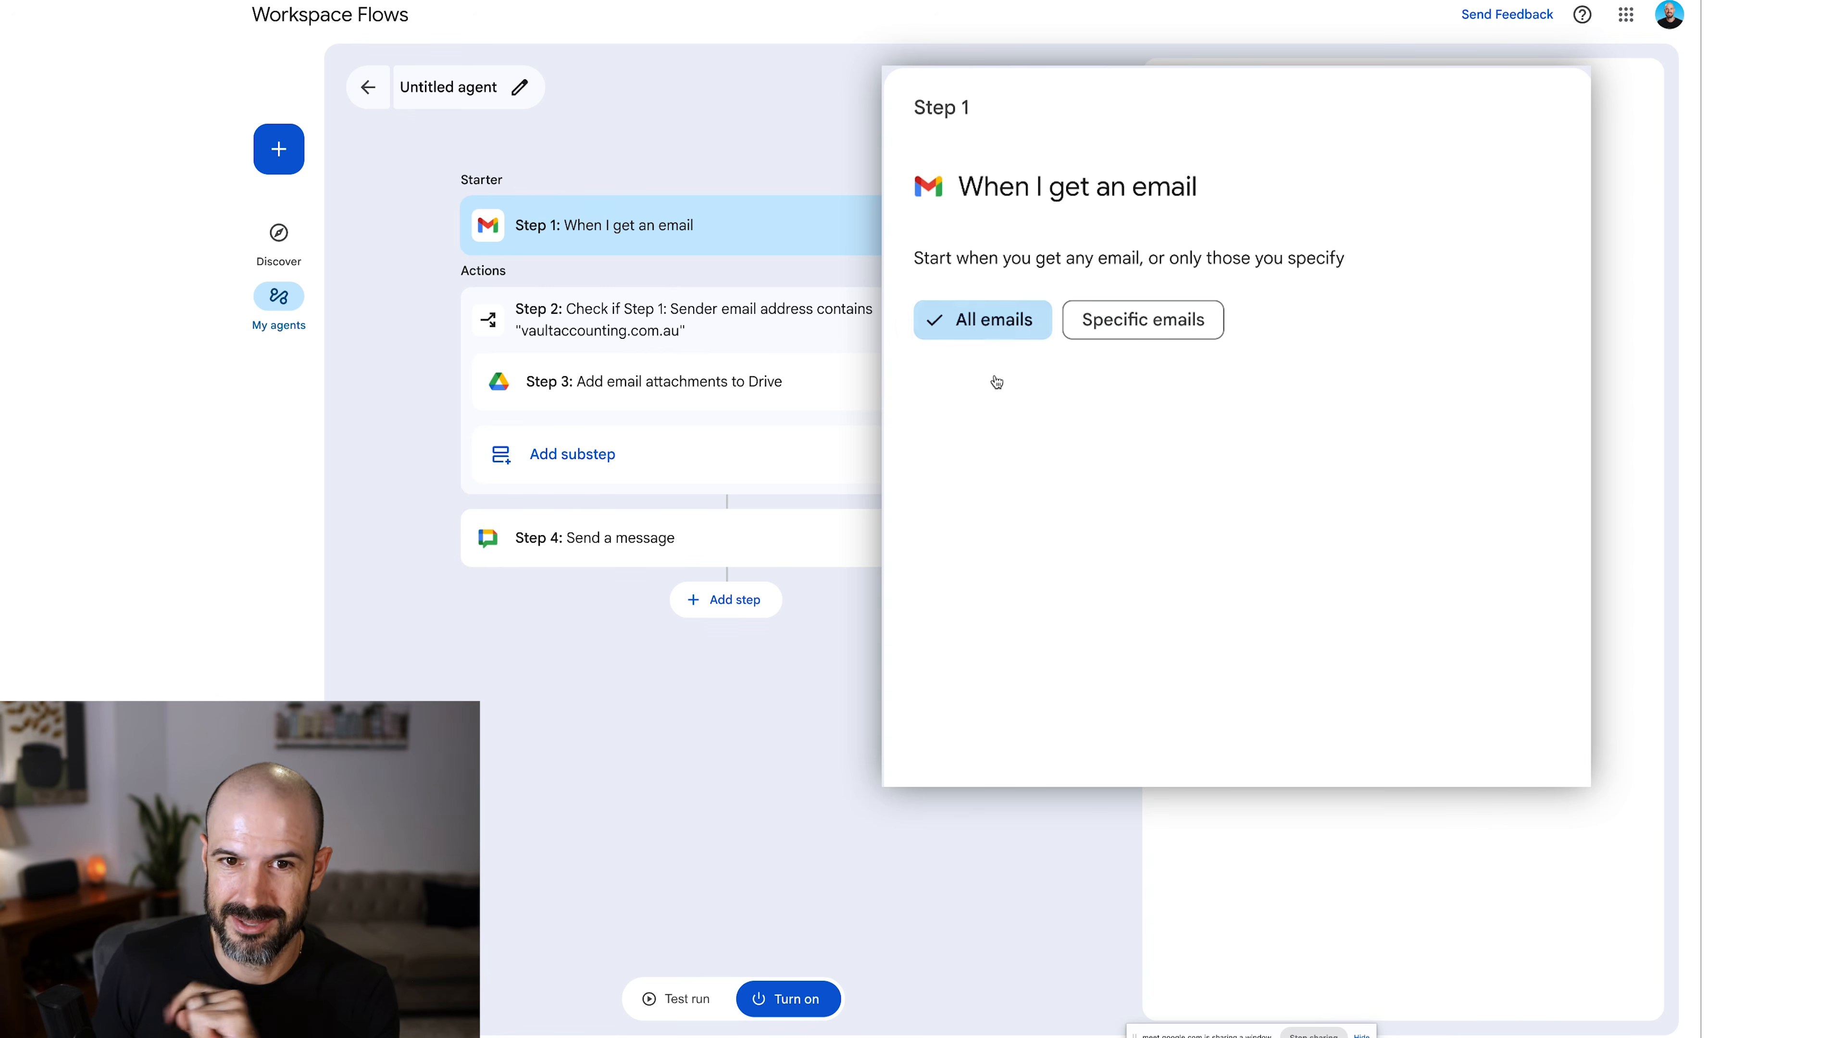
pyautogui.click(1301, 245)
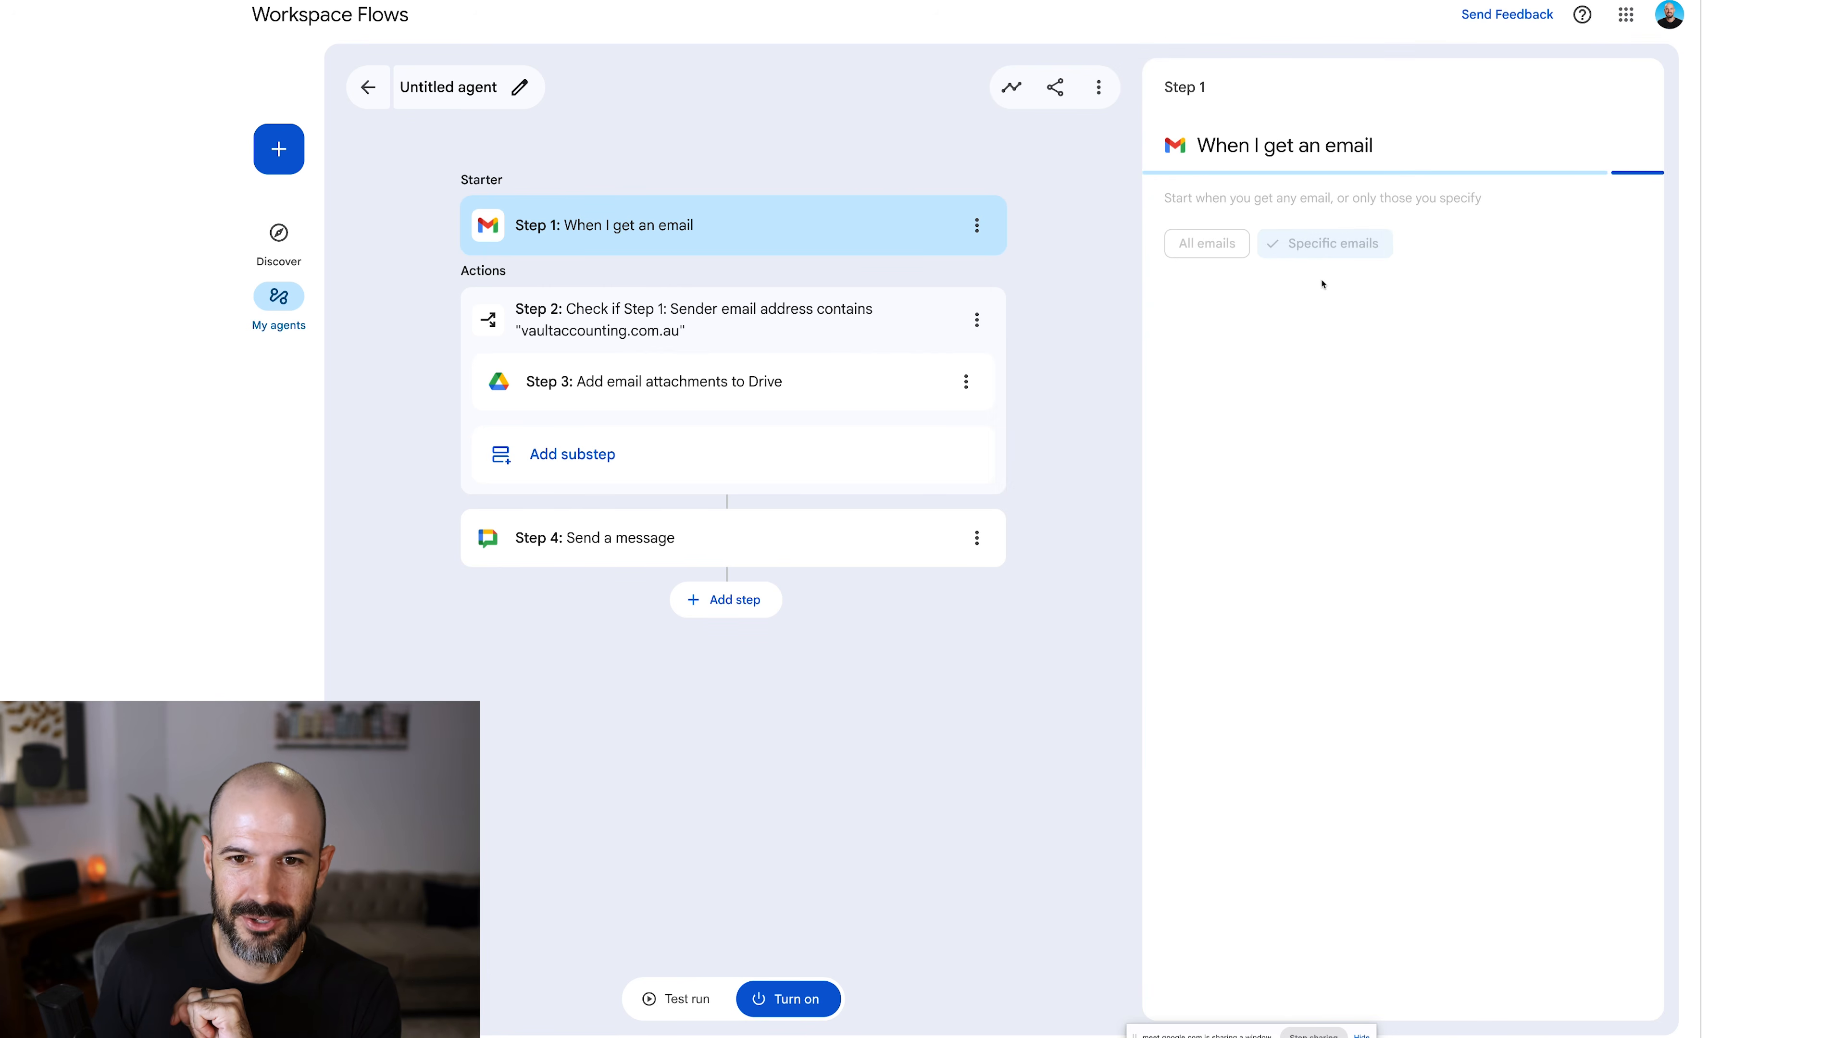
pyautogui.click(1335, 293)
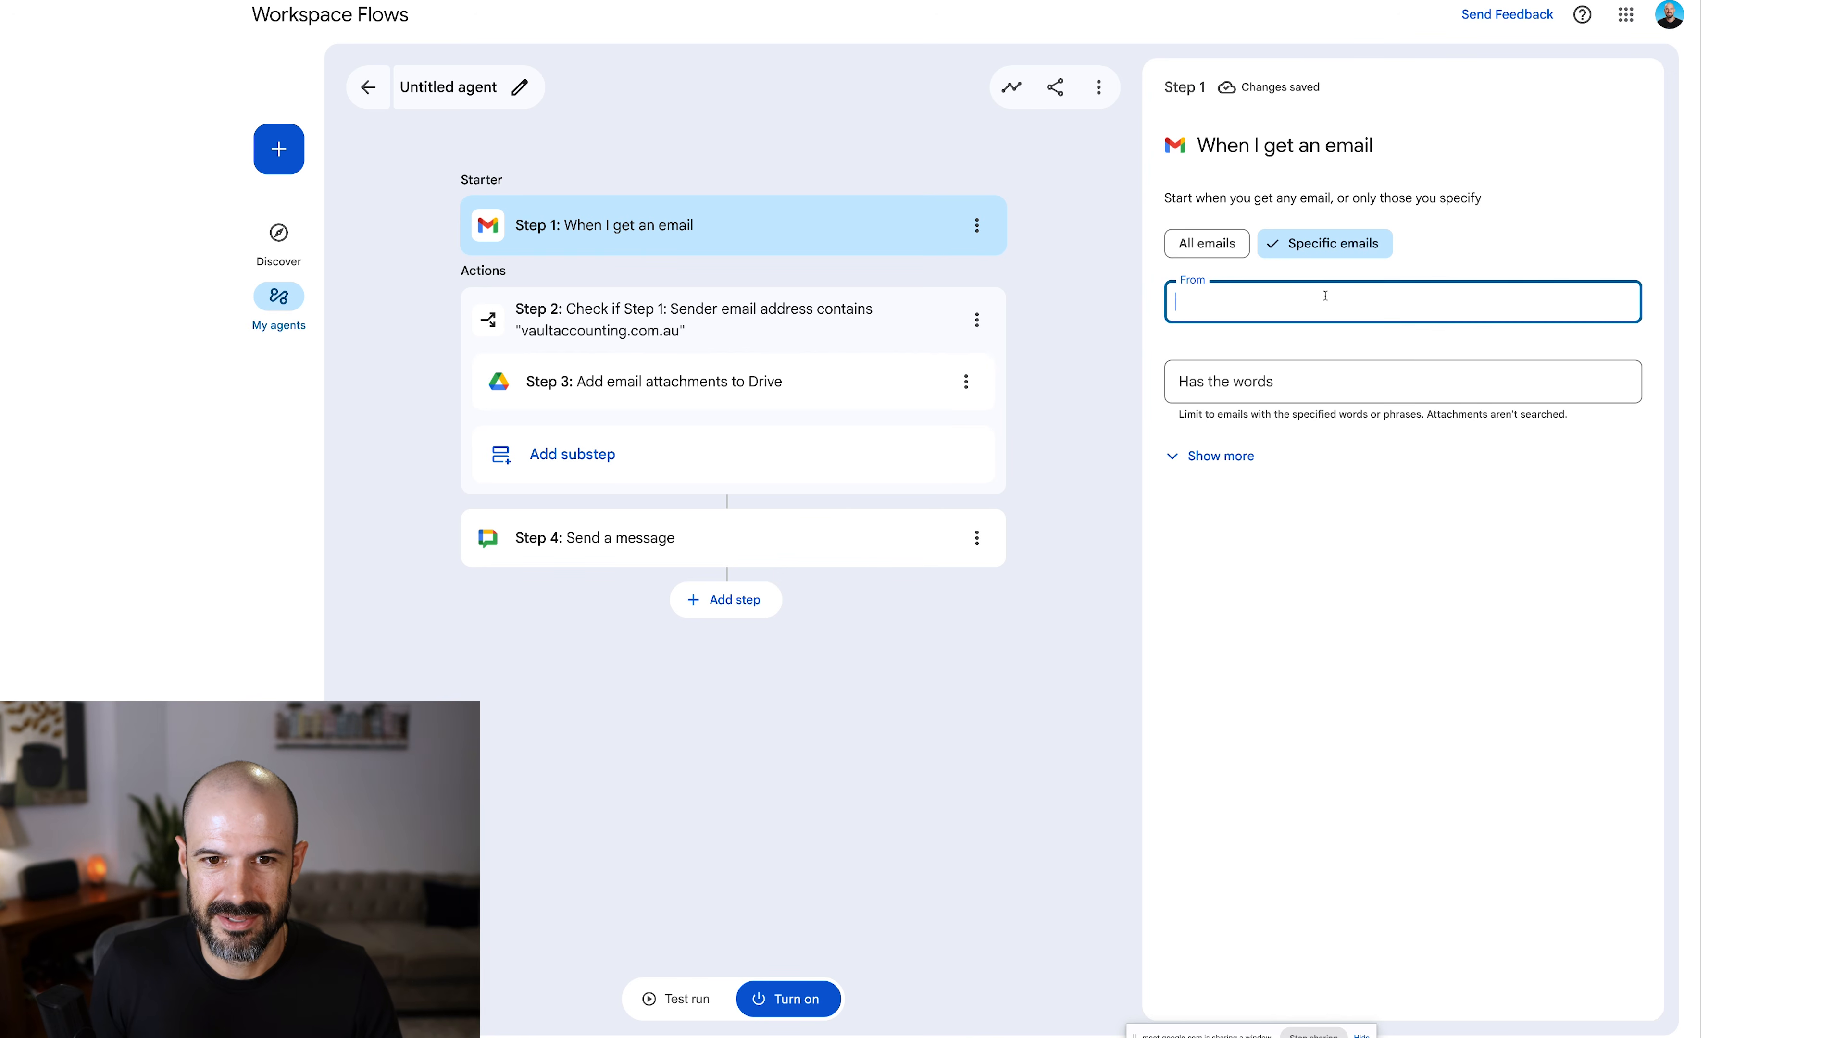
pyautogui.write('vault')
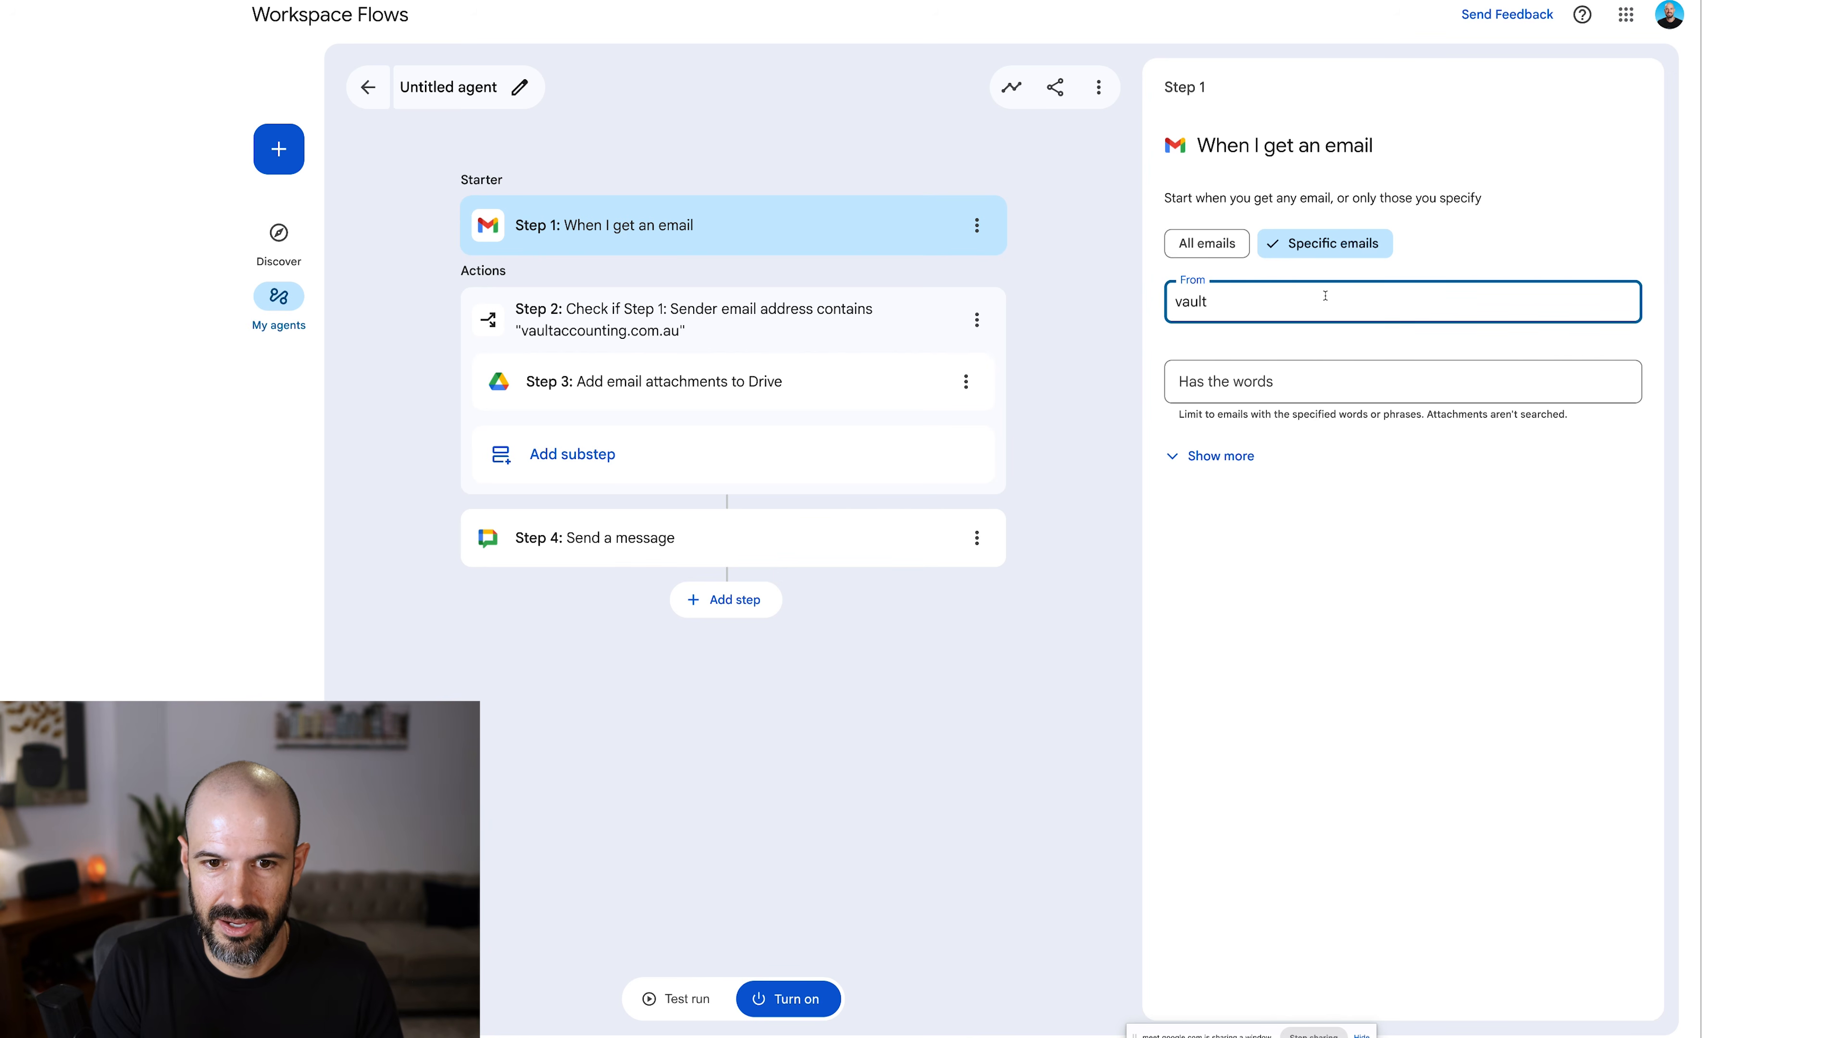
pyautogui.press('BackSpace')
pyautogui.press('BackSpace')
pyautogui.press('BackSpace')
pyautogui.press('BackSpace')
# Expand the starter's email filters, try vaultaccounting.com.au as the sender, and return the starter to All emails.
pyautogui.click(1235, 457)
pyautogui.click(1241, 464)
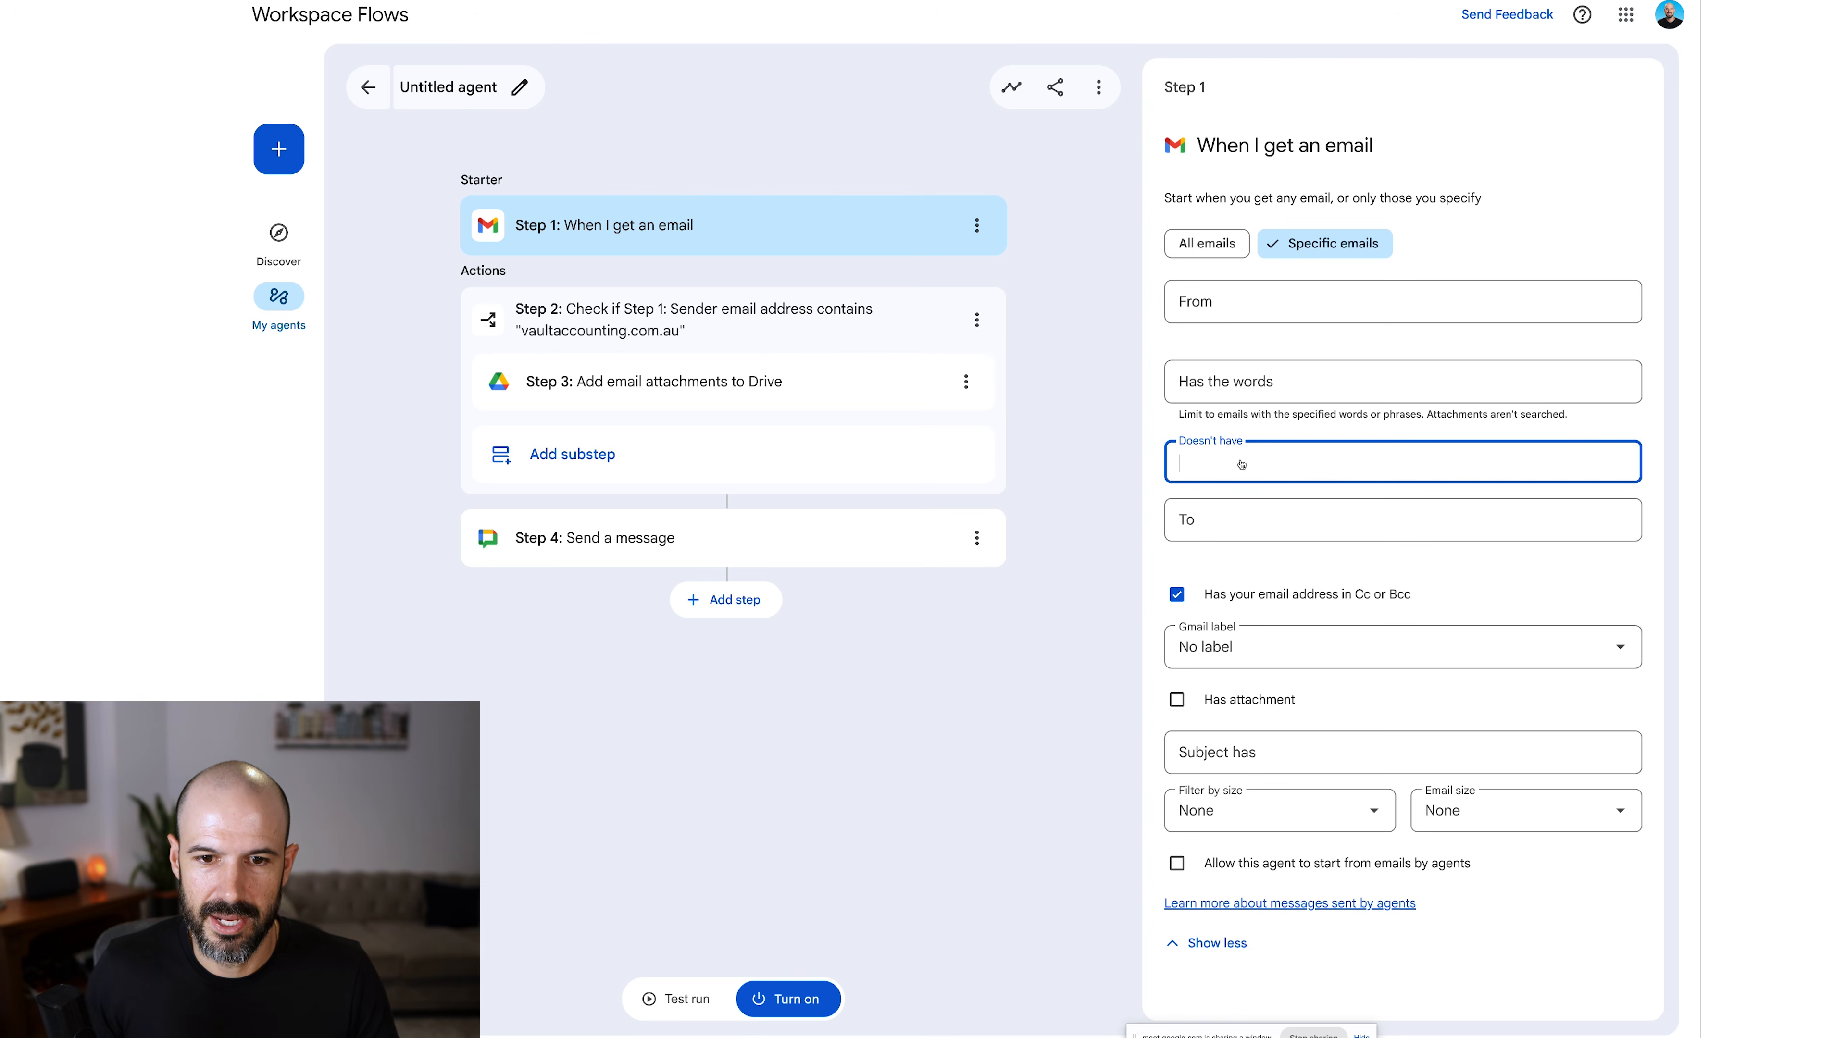
pyautogui.click(1304, 554)
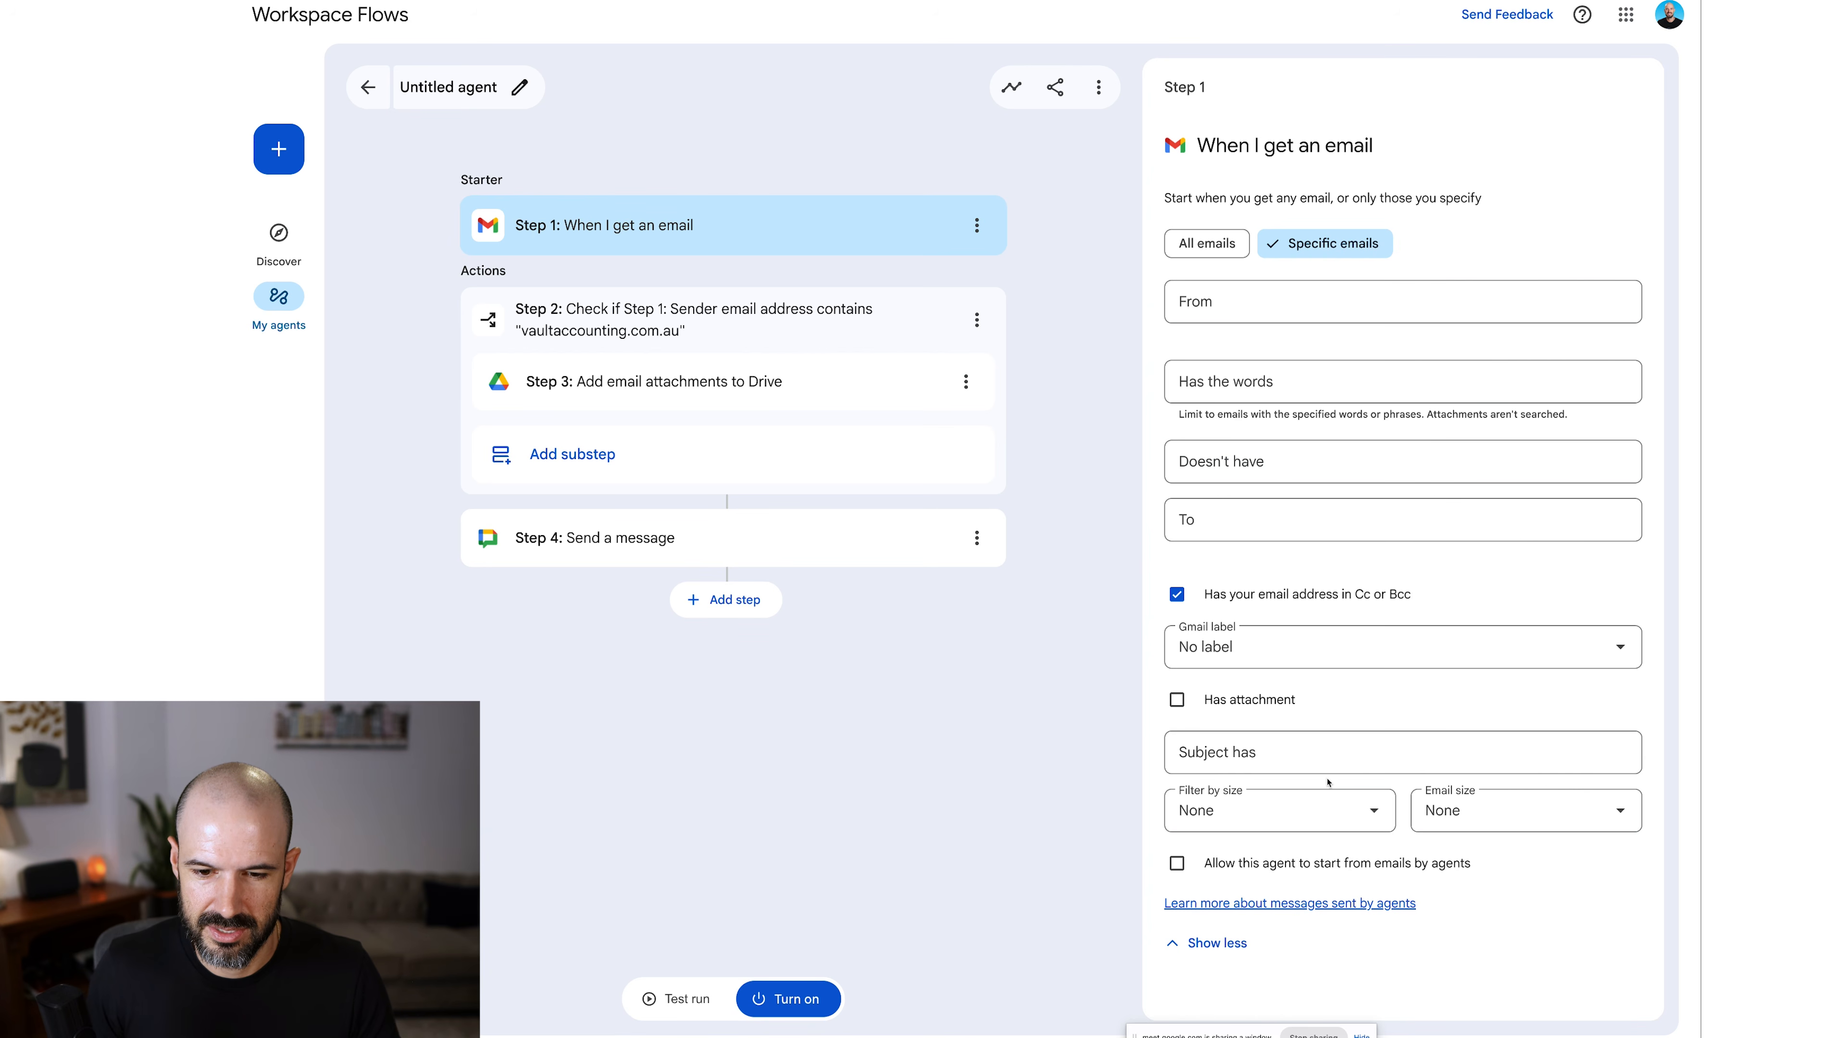
pyautogui.click(1175, 308)
pyautogui.hotkey('ctrl', 'v')
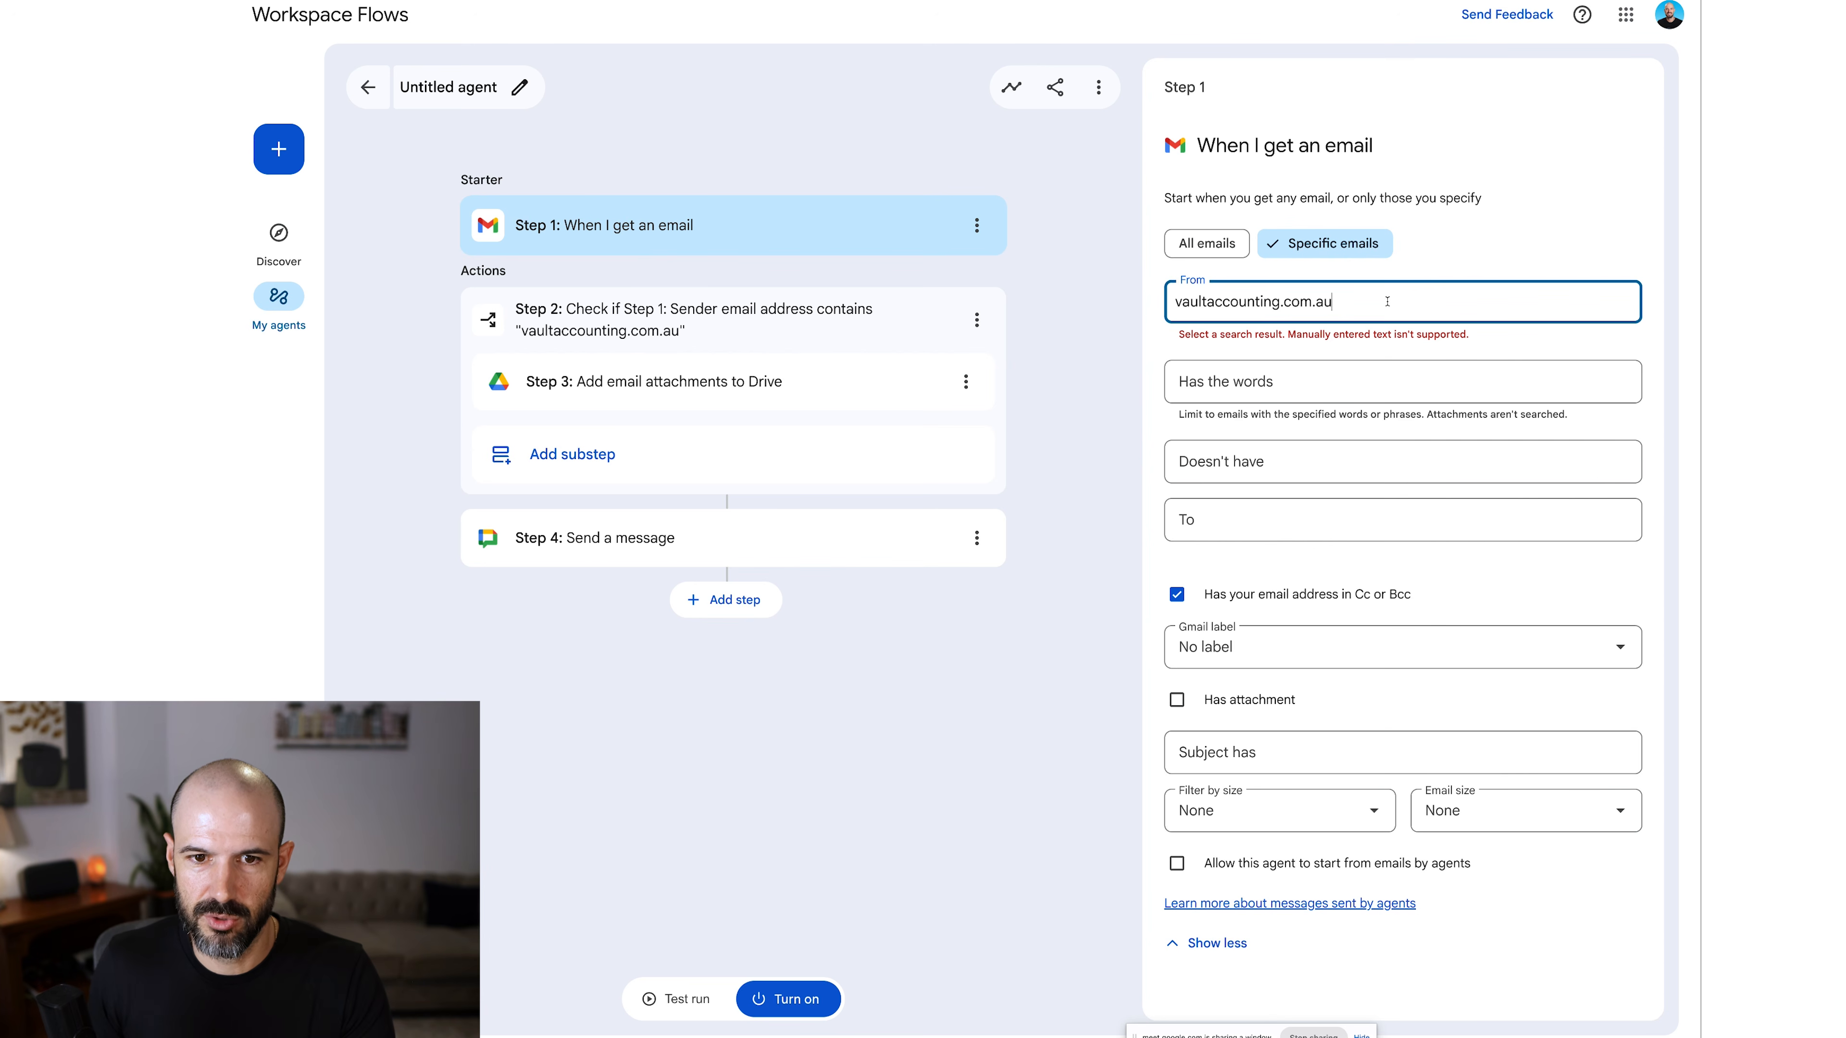
pyautogui.hotkey('ctrl', 'a')
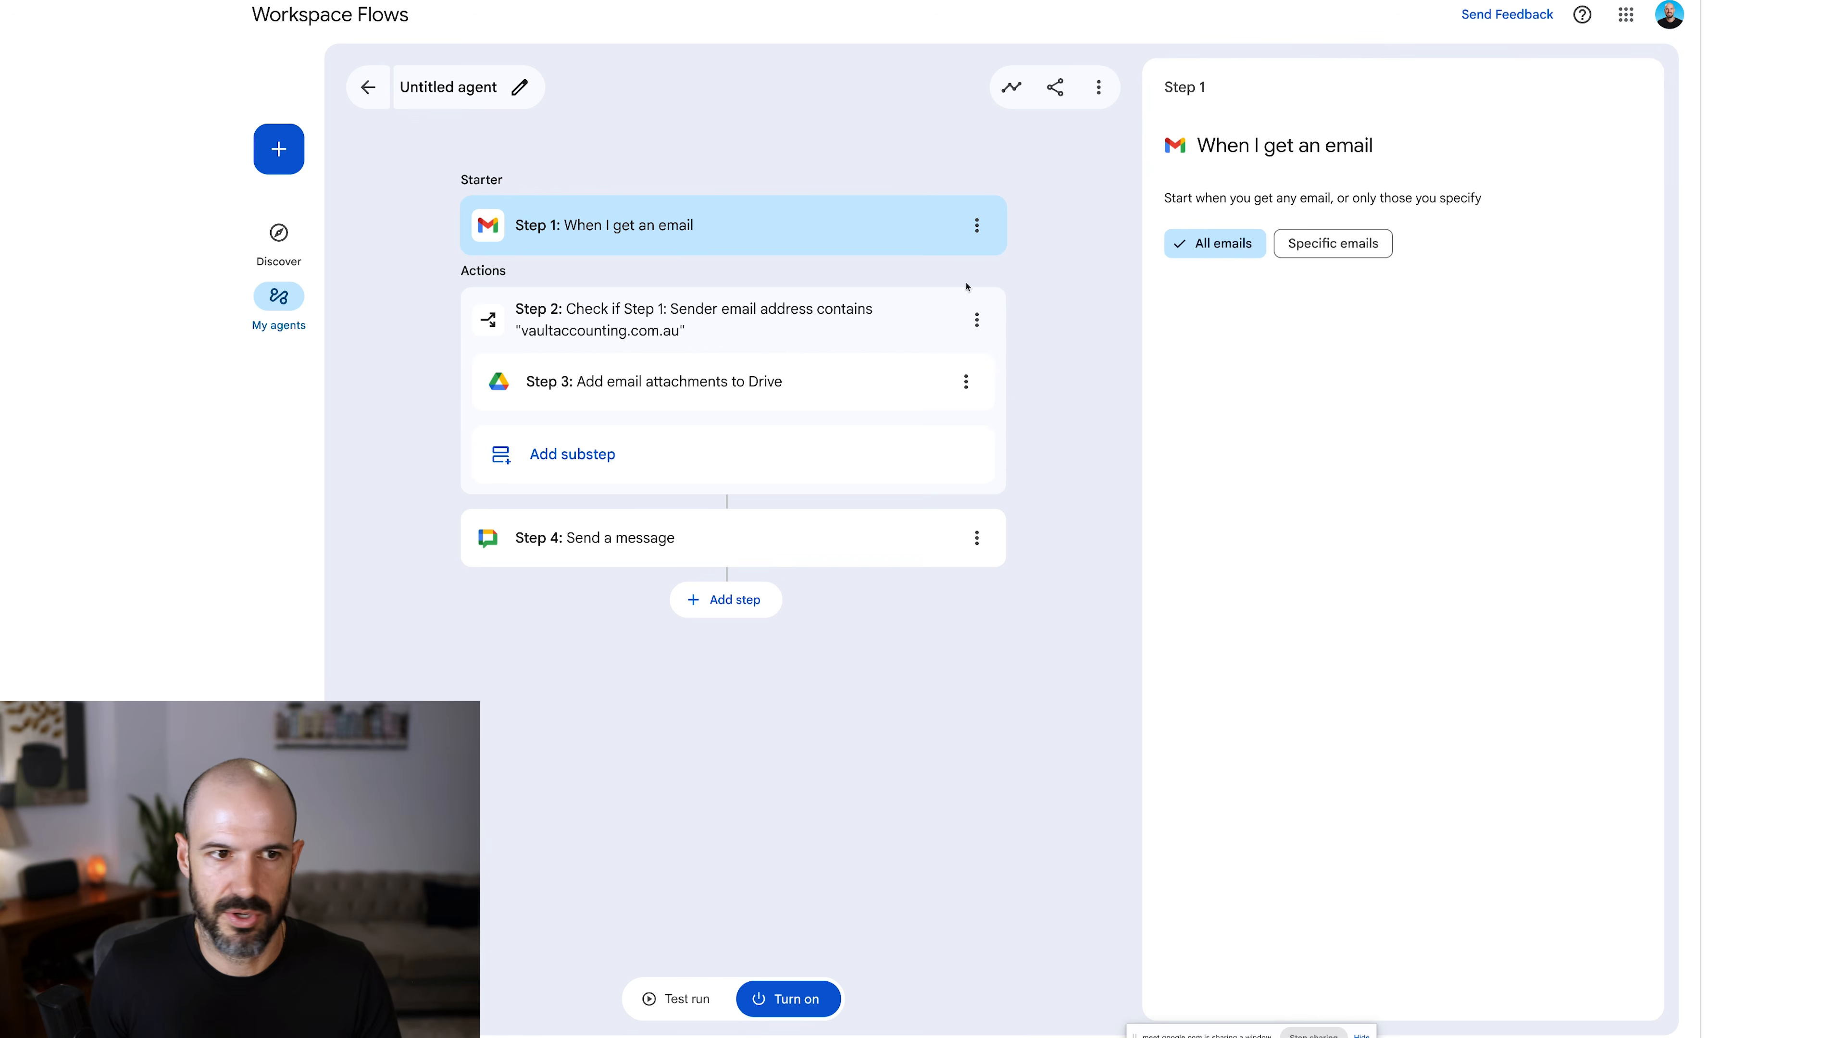
# Set the text that the condition's sender email address must contain to macquarie.com.au.
pyautogui.click(847, 347)
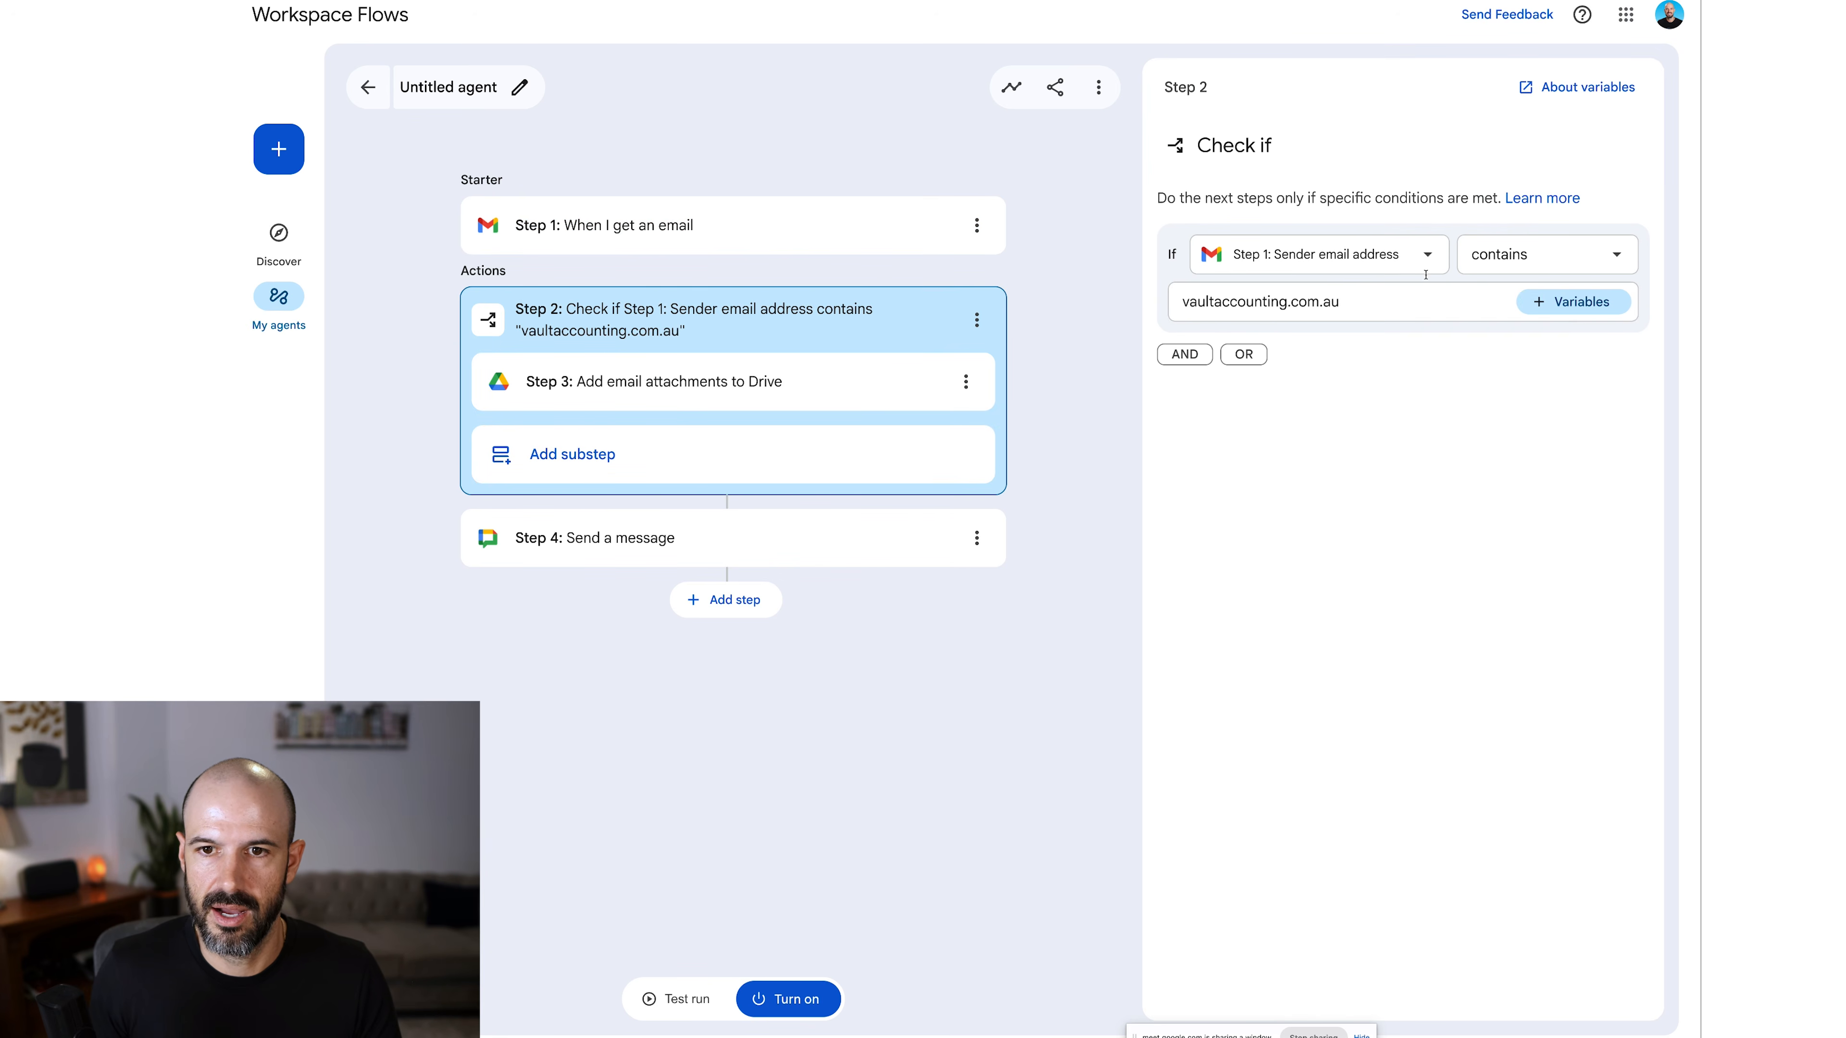
pyautogui.click(1513, 256)
pyautogui.click(1496, 263)
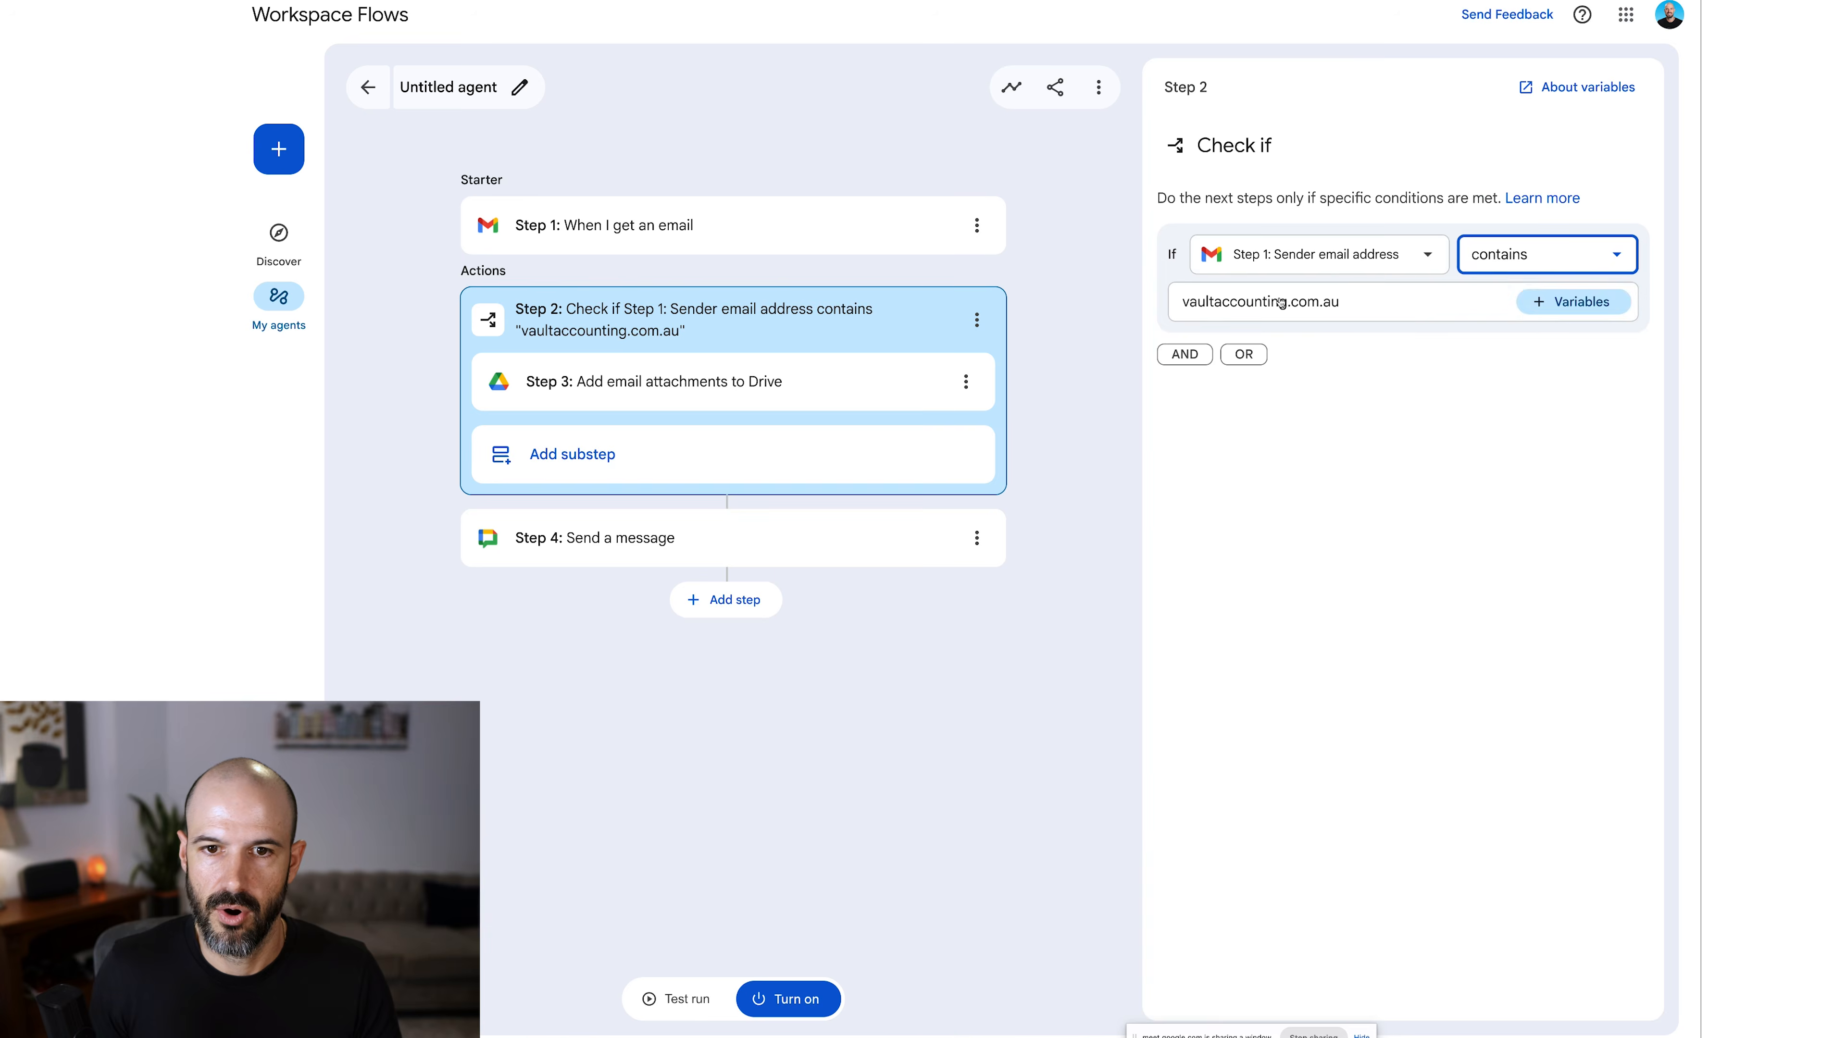
pyautogui.doubleClick(1249, 301)
pyautogui.write('macquarie')
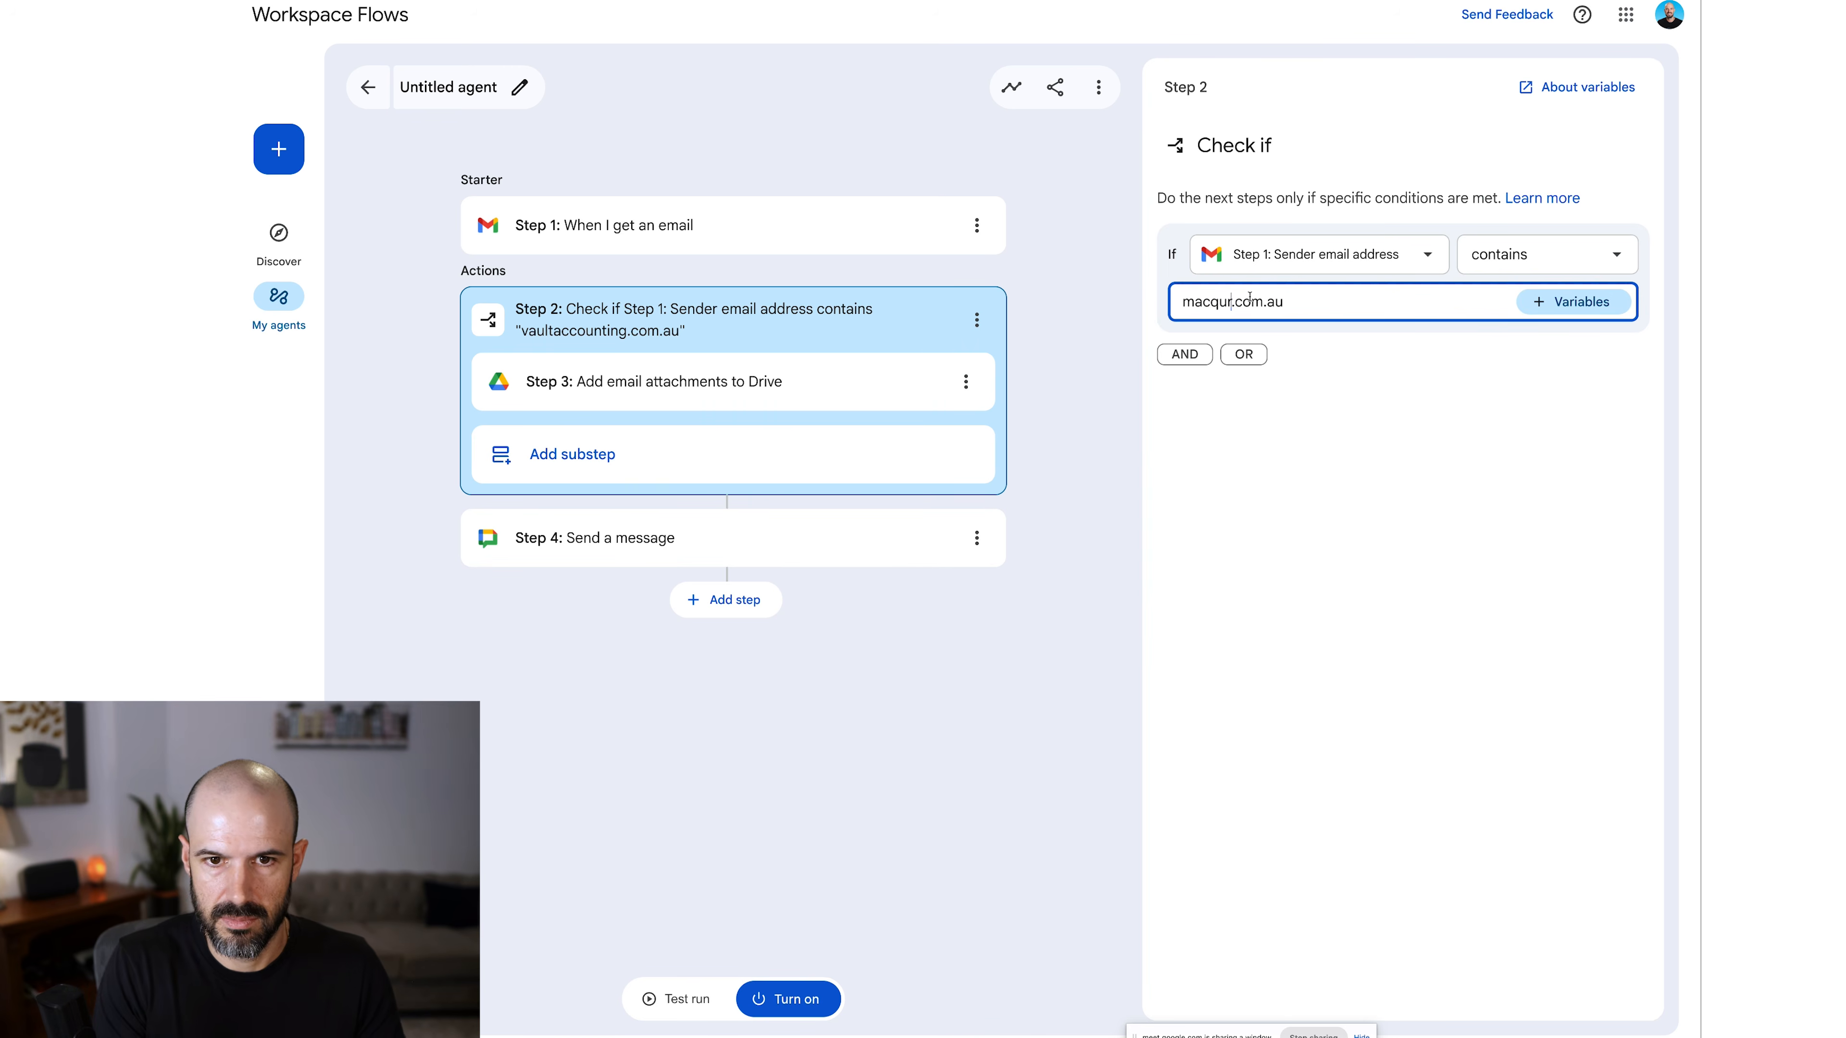
# Change the sender condition's domain to macquarie.com and test run the agent on the selected Macquarie email.
pyautogui.click(714, 553)
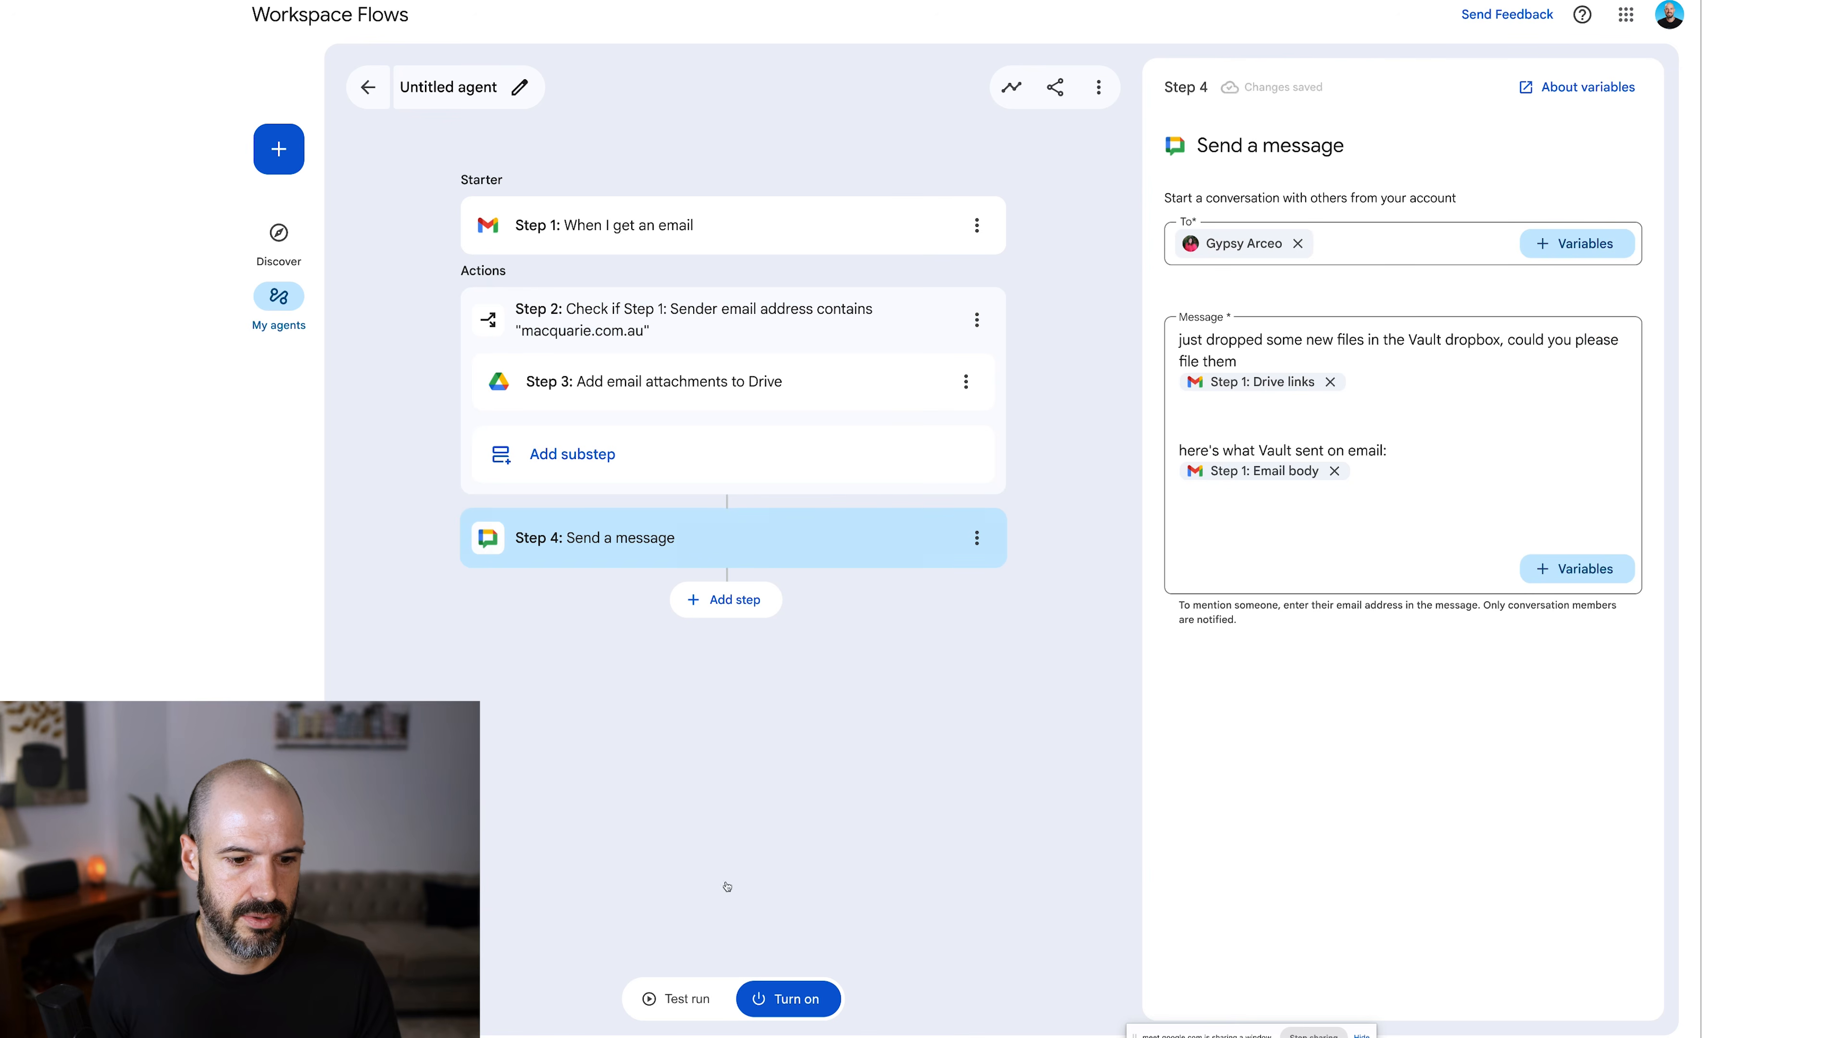
pyautogui.click(661, 998)
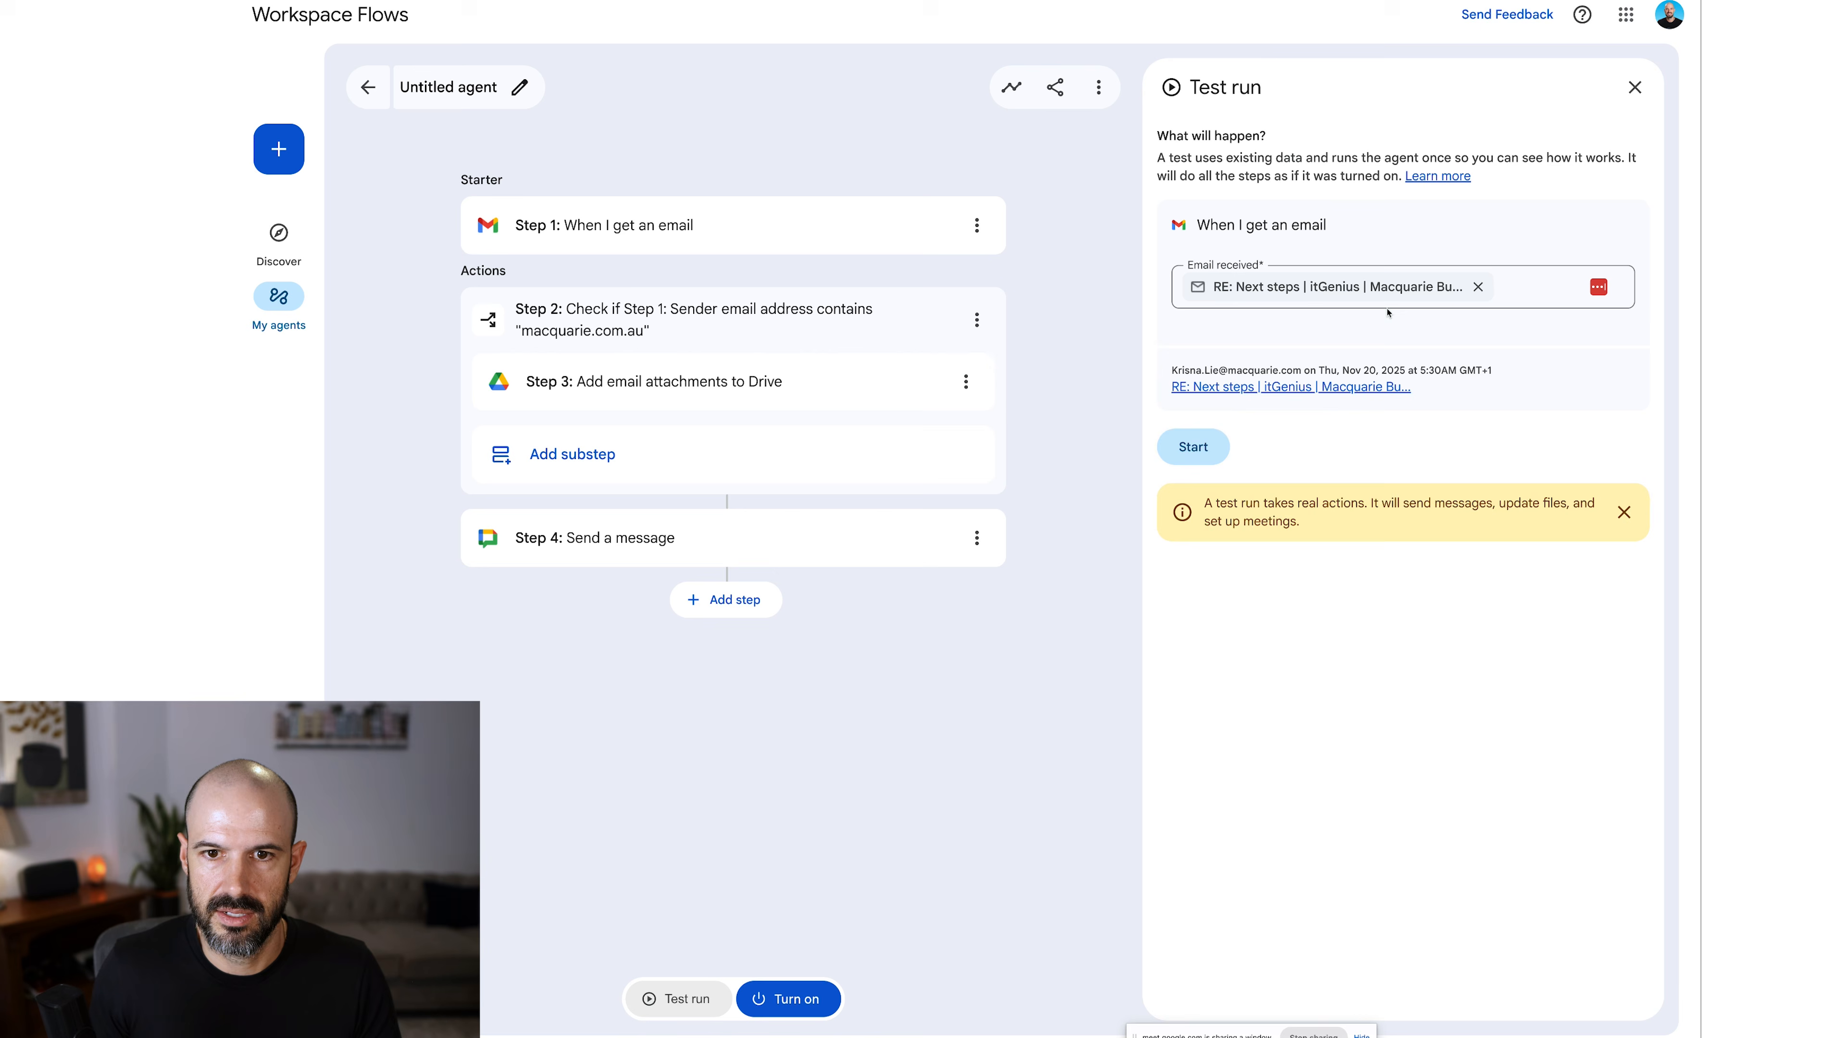
pyautogui.click(1192, 446)
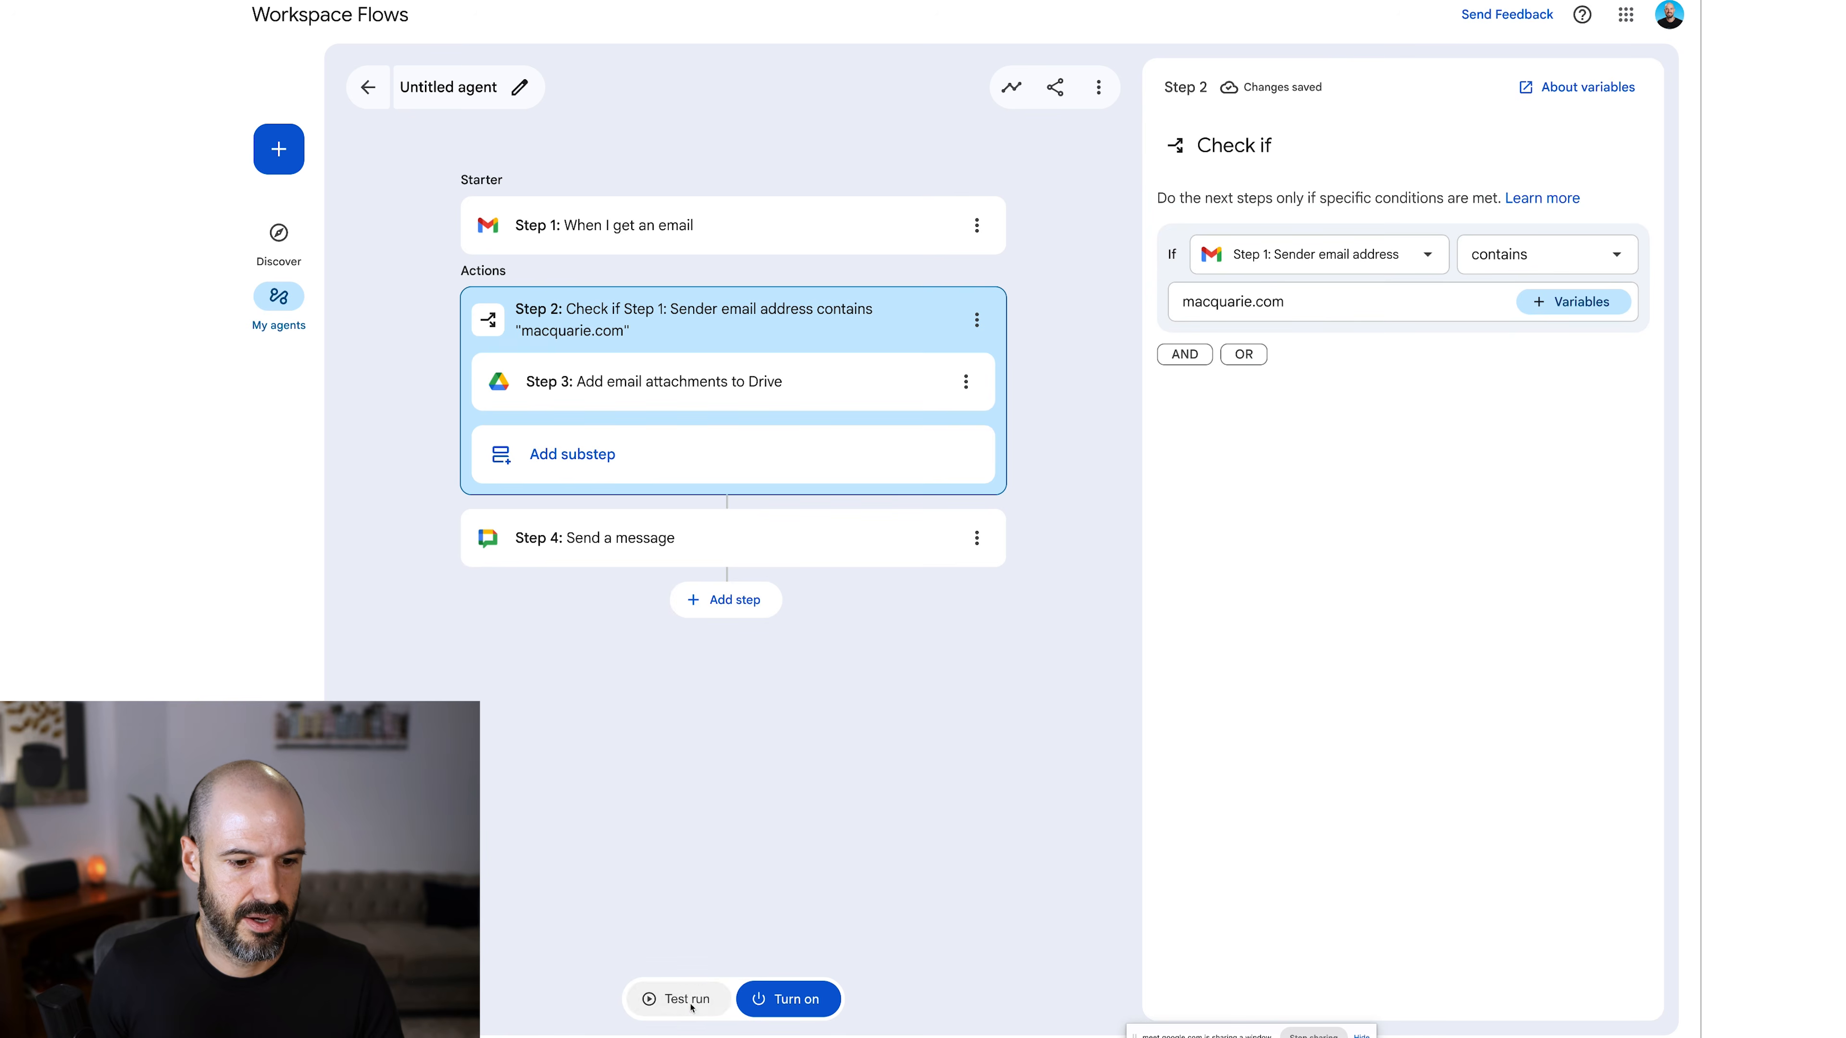
pyautogui.click(671, 999)
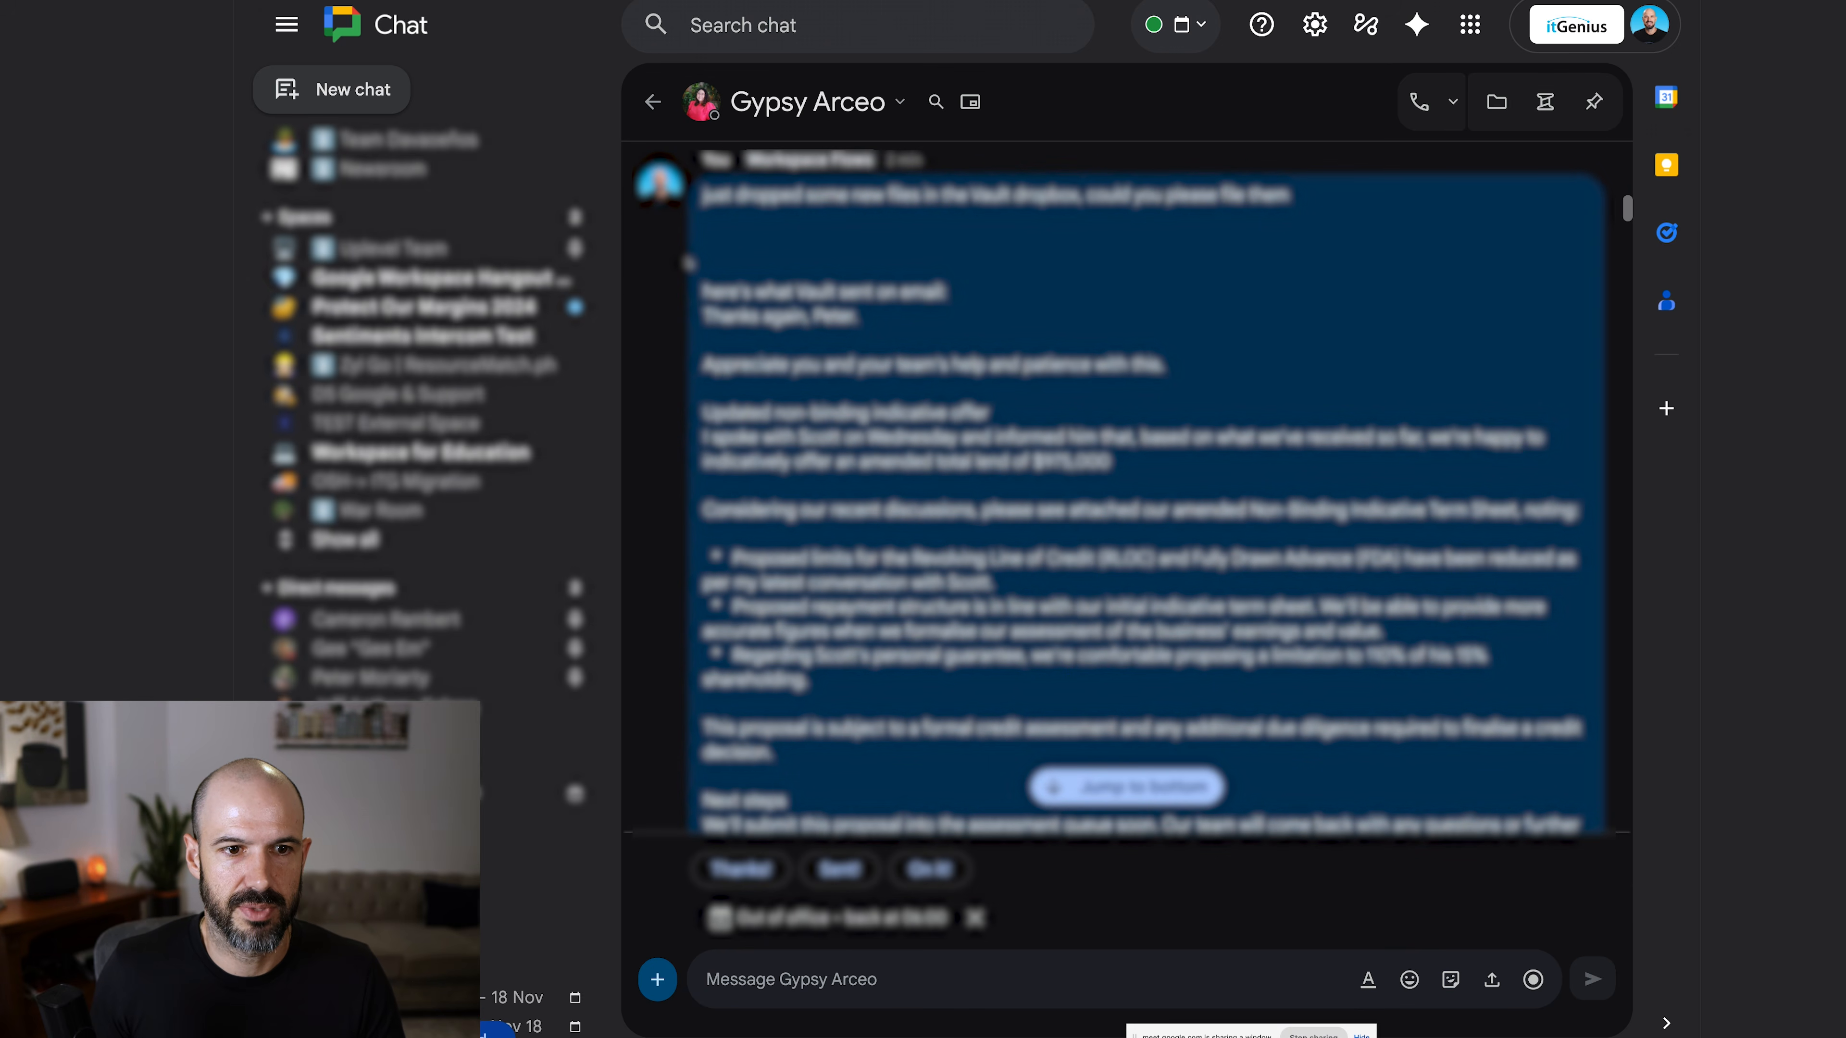
# Review the agent's message to the colleague in Google Chat and check the Vault Document Dropbox folder in Google Drive.
pyautogui.scroll(-10, 1322, 525)
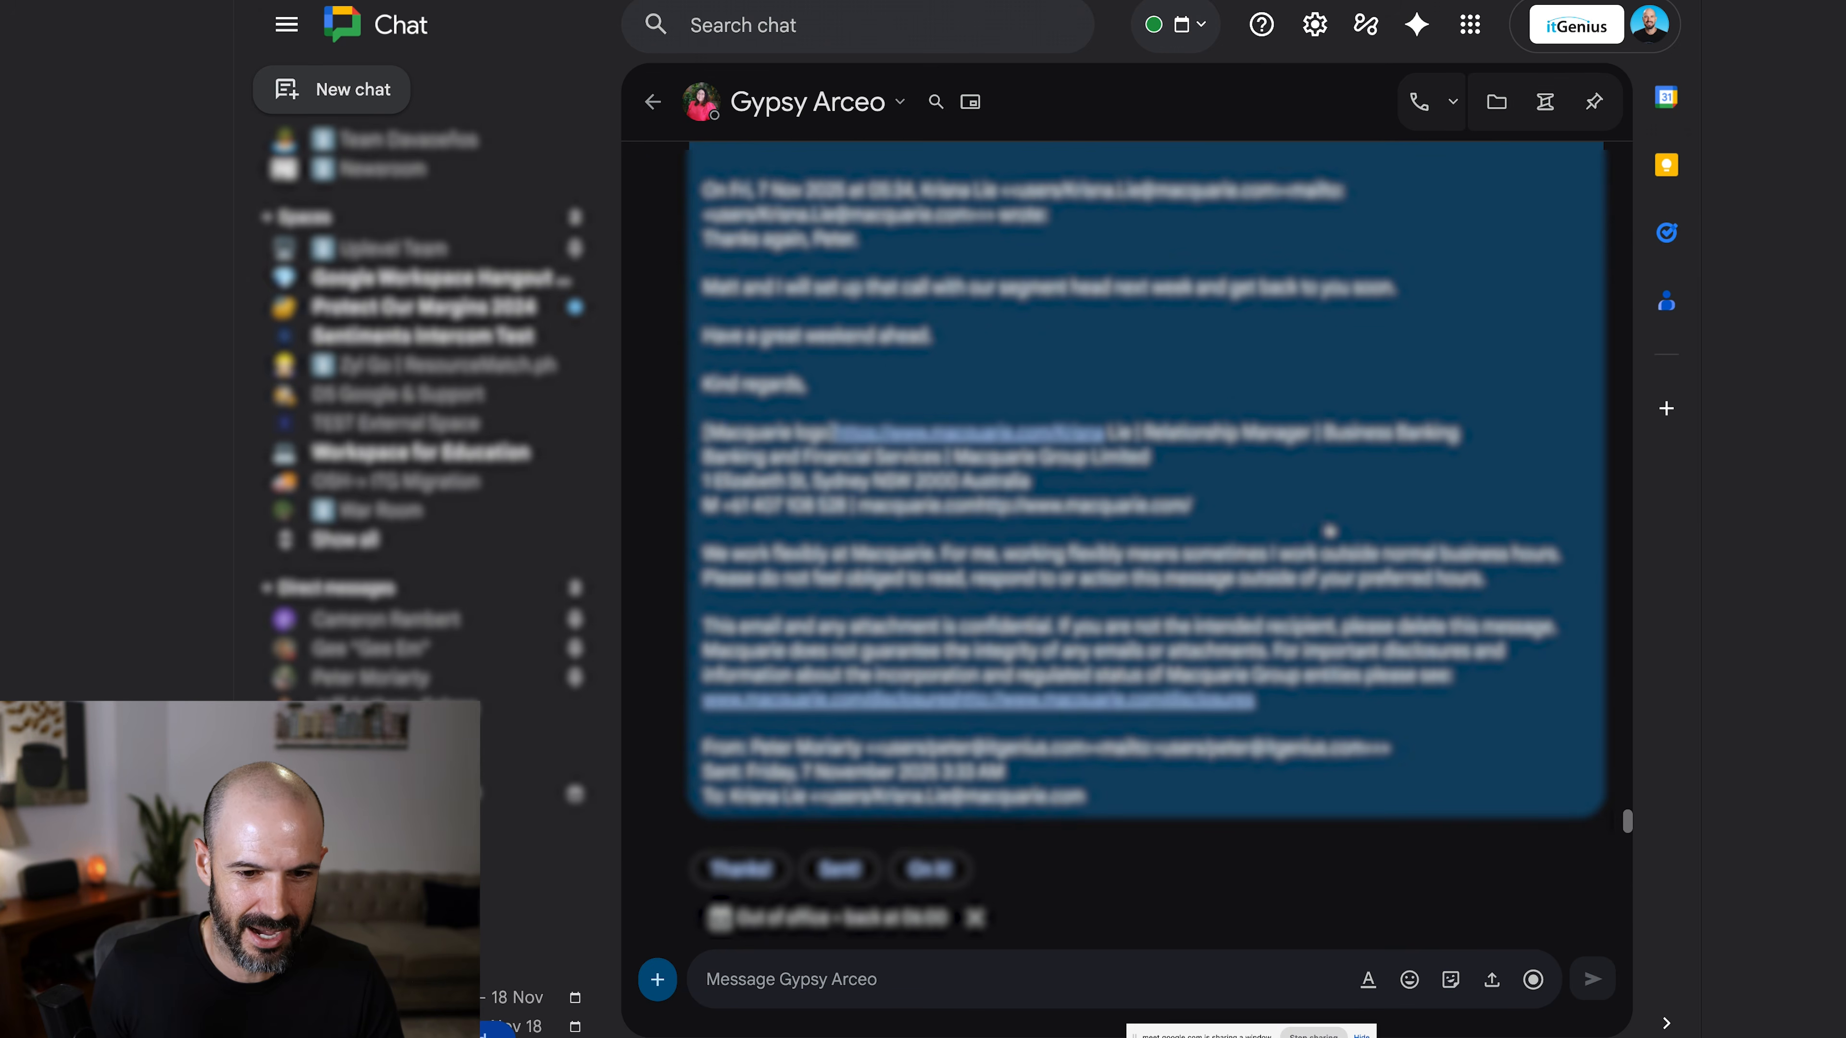
pyautogui.scroll(15, 1322, 525)
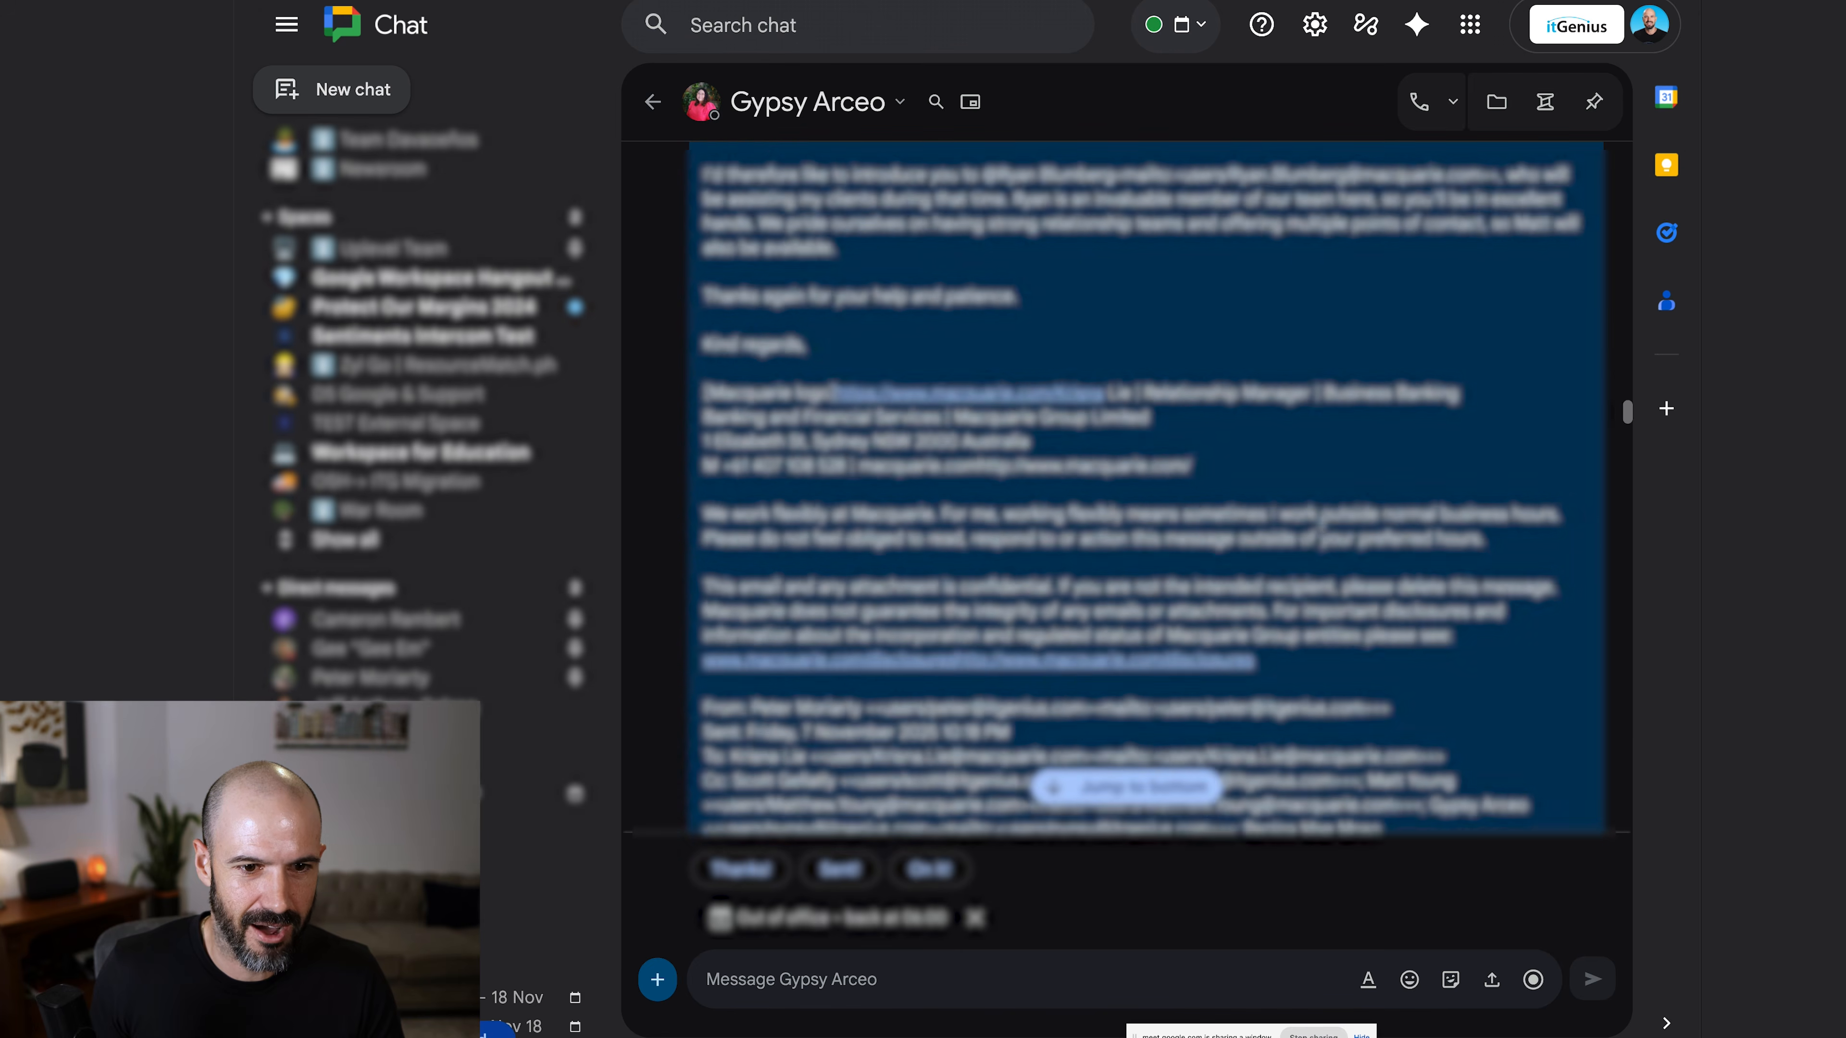
pyautogui.scroll(-10, 1322, 529)
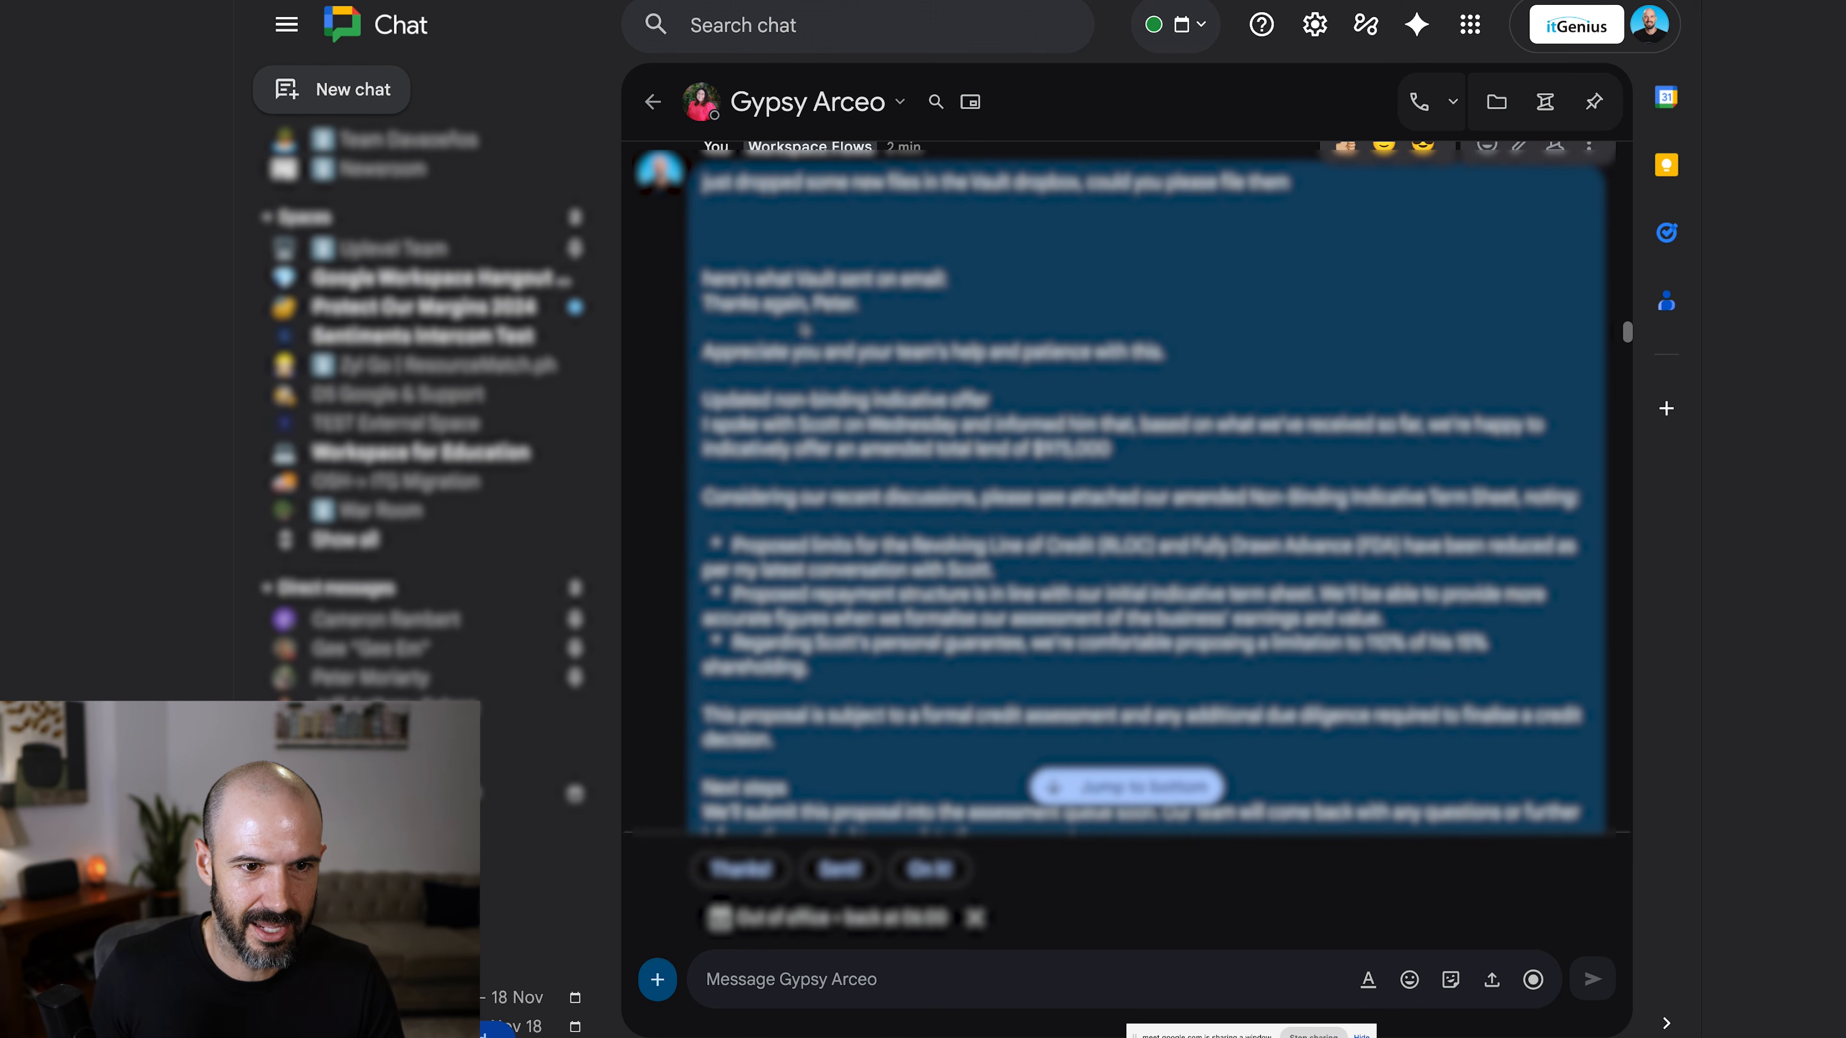
pyautogui.scroll(2, 805, 325)
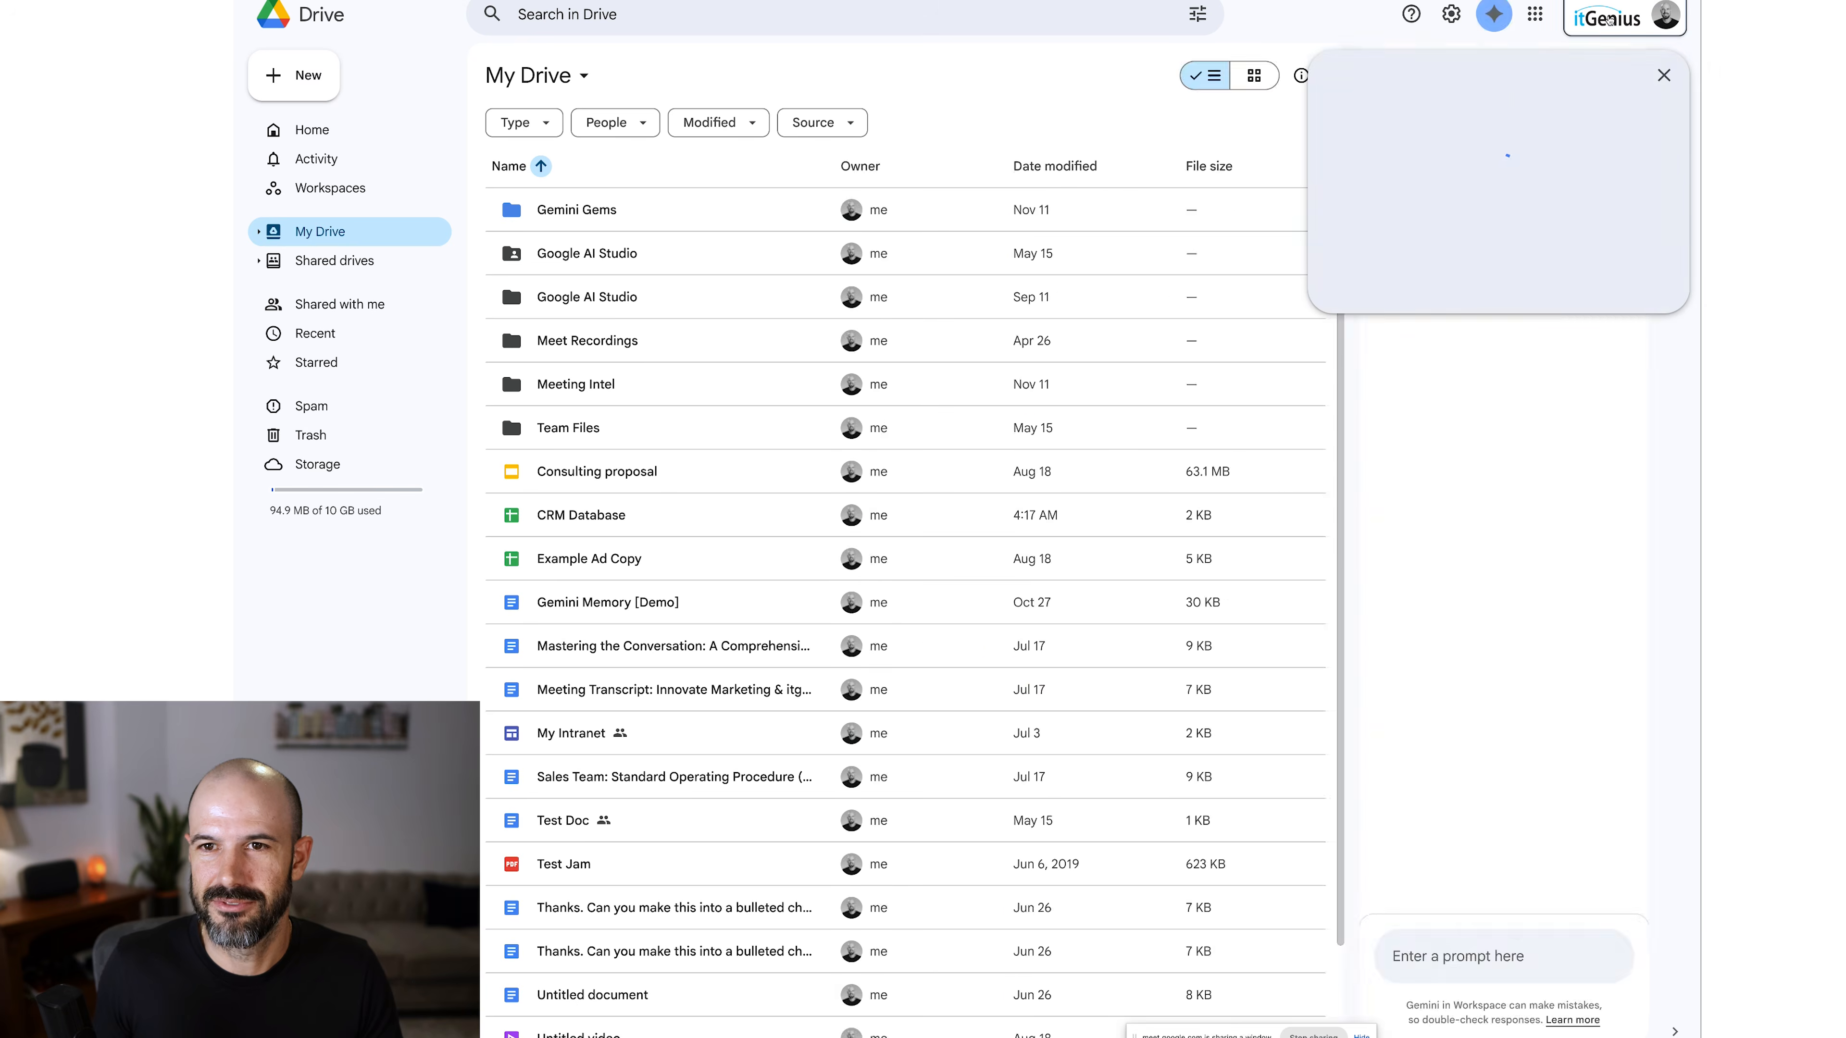
pyautogui.click(1665, 14)
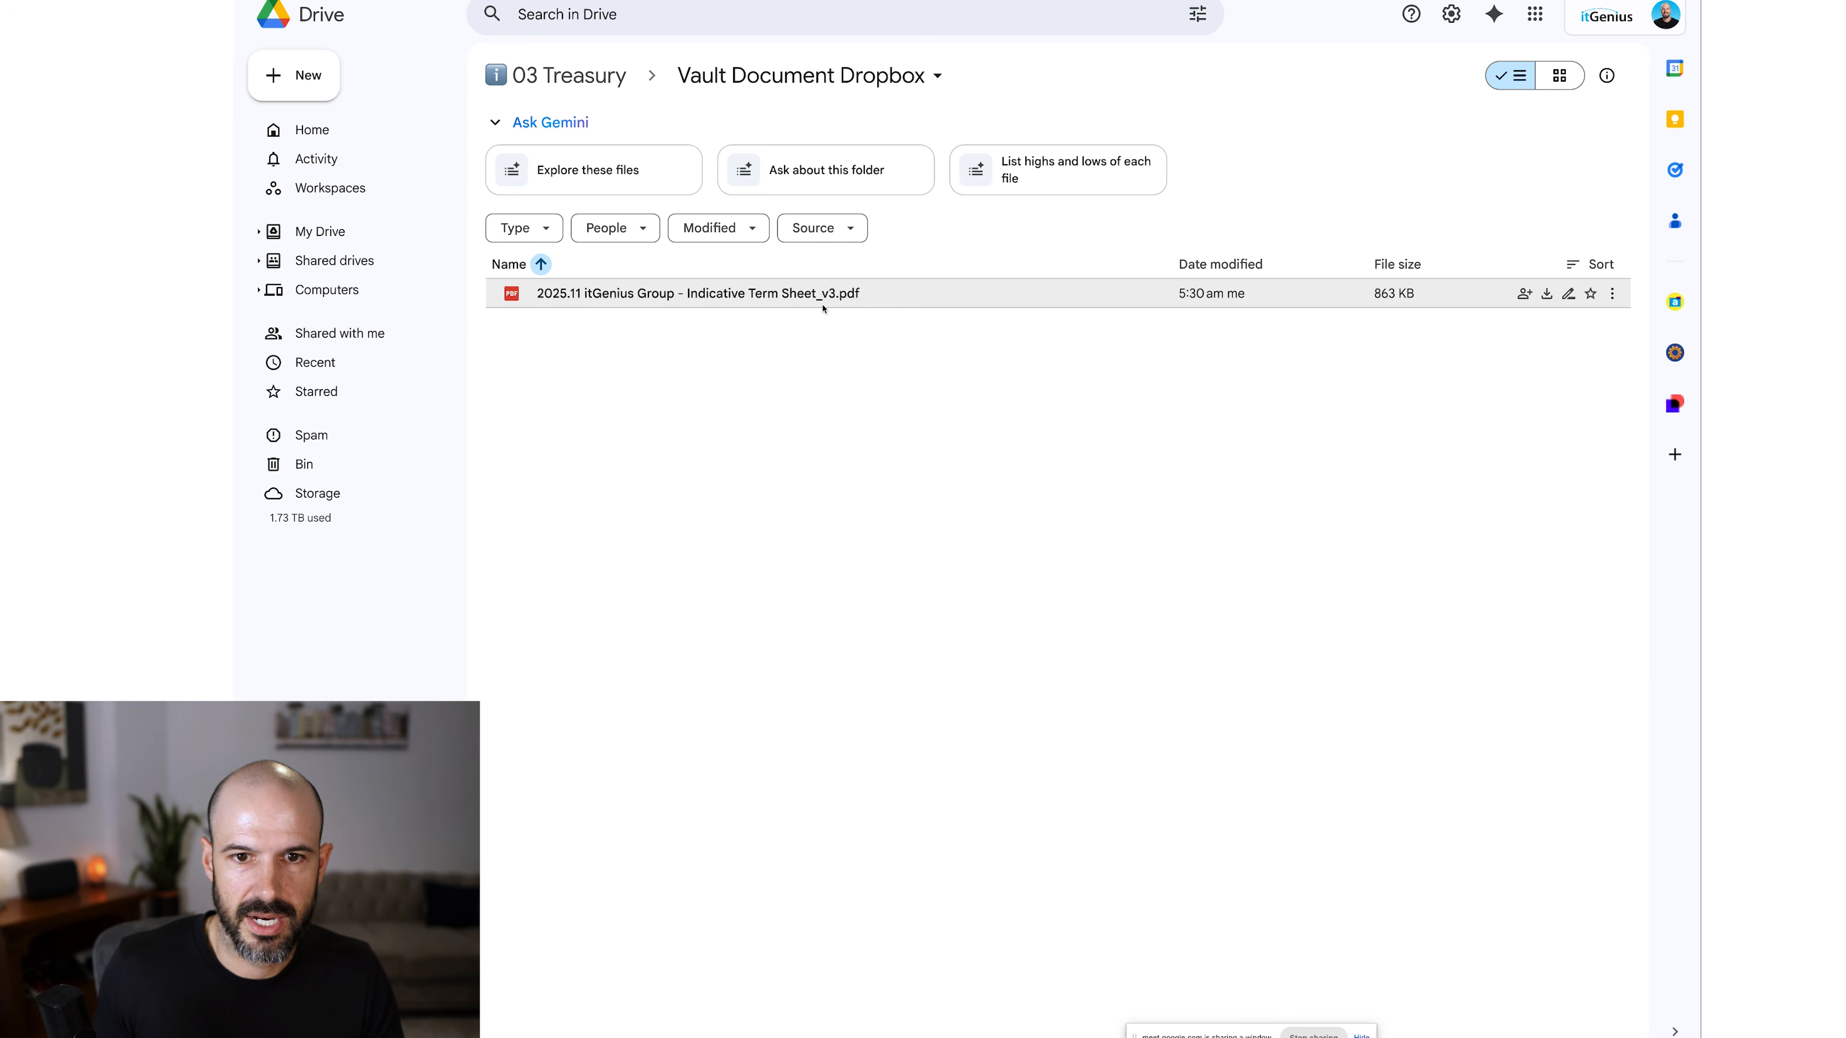